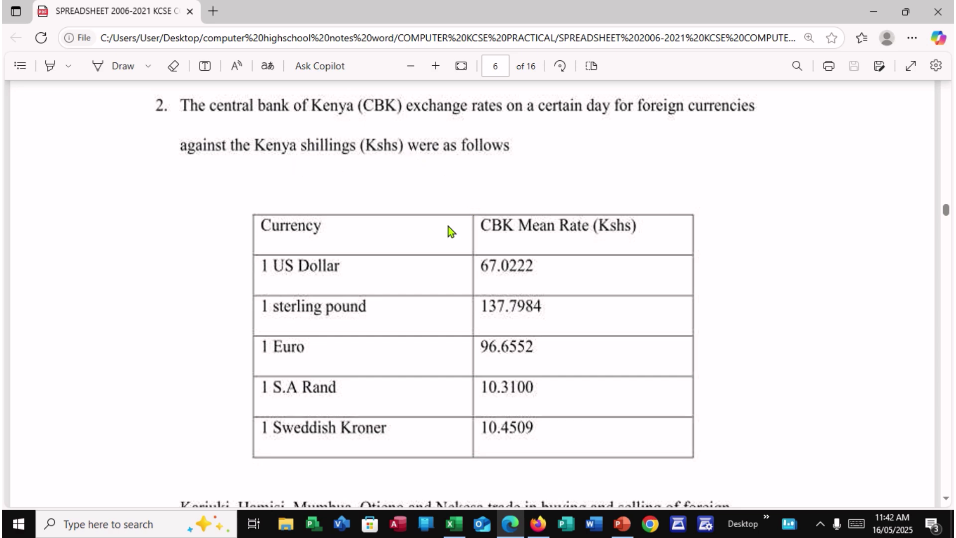
Read question 2 in the PDF, covering the CBK rates, the traders' purchase and selling tables, and tasks (a) to (d)
scroll(413, 242, "down", 2)
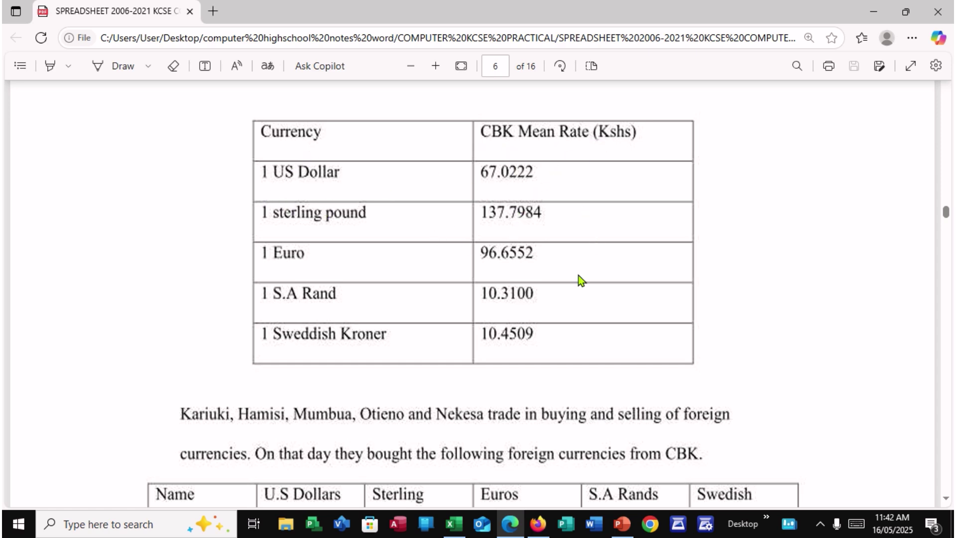
scroll(326, 271, "down", 3)
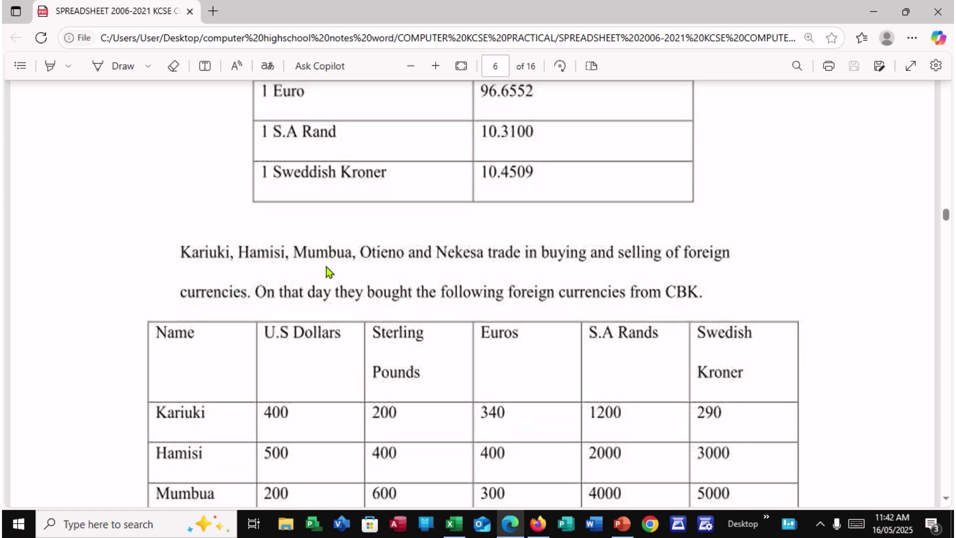
scroll(385, 214, "up", 1)
scroll(397, 218, "up", 3)
scroll(357, 404, "down", 4)
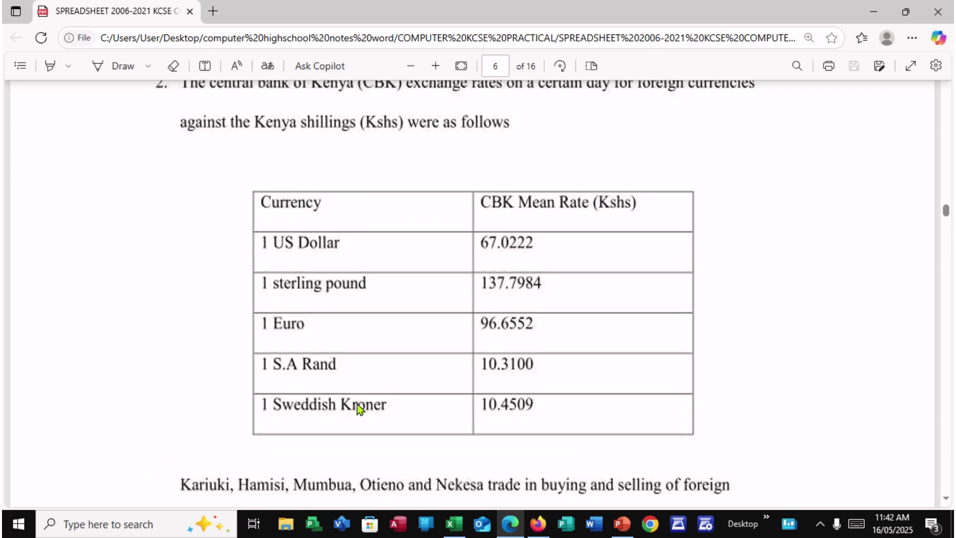
scroll(352, 398, "down", 1)
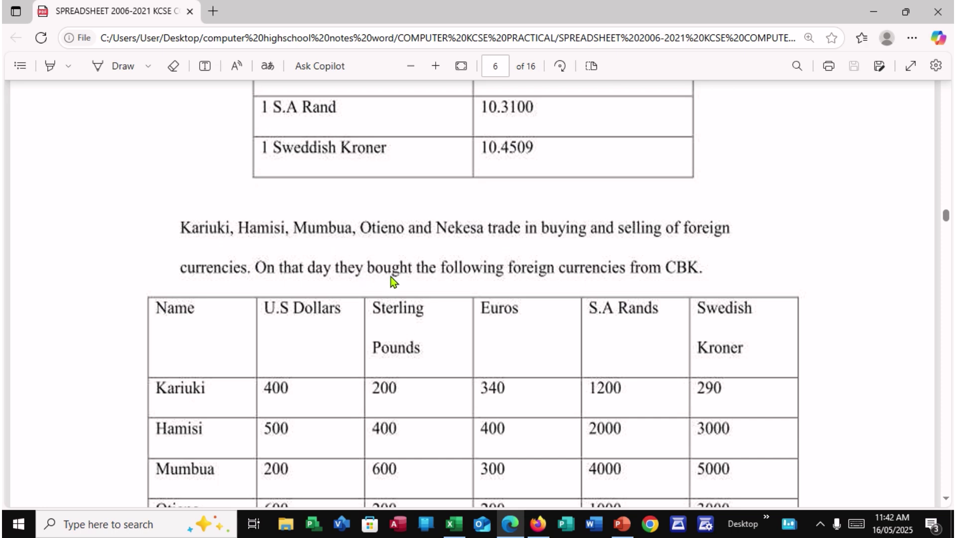
scroll(669, 284, "down", 2)
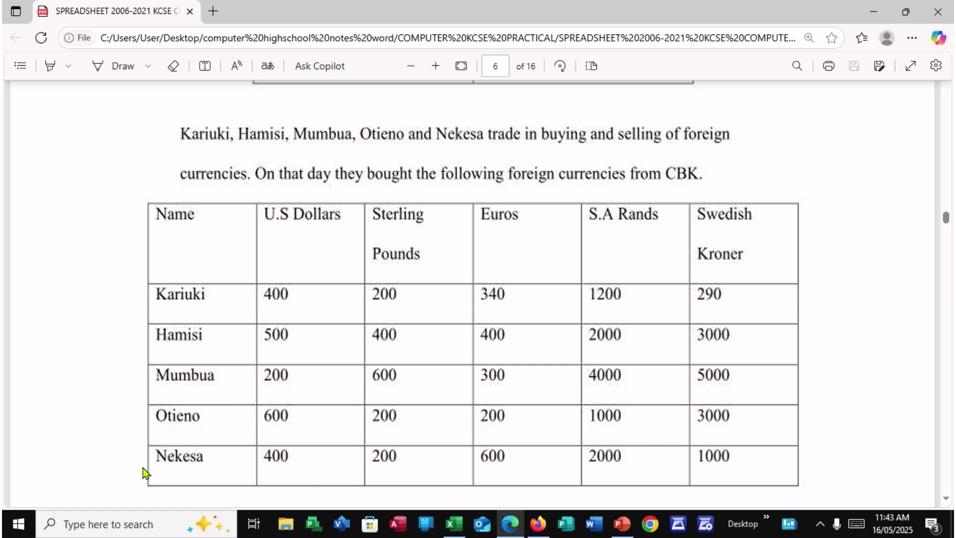
scroll(337, 454, "down", 8)
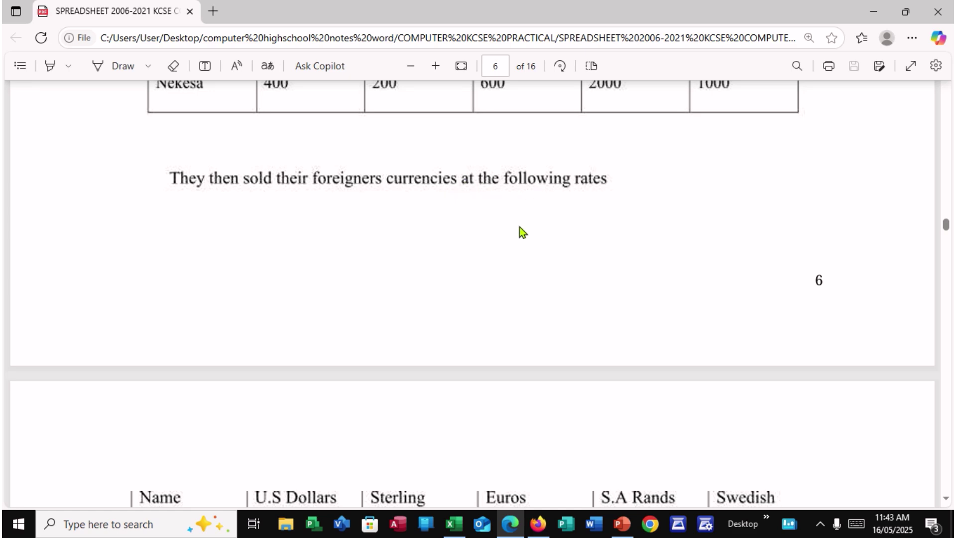
scroll(518, 231, "down", 7)
scroll(517, 231, "up", 2)
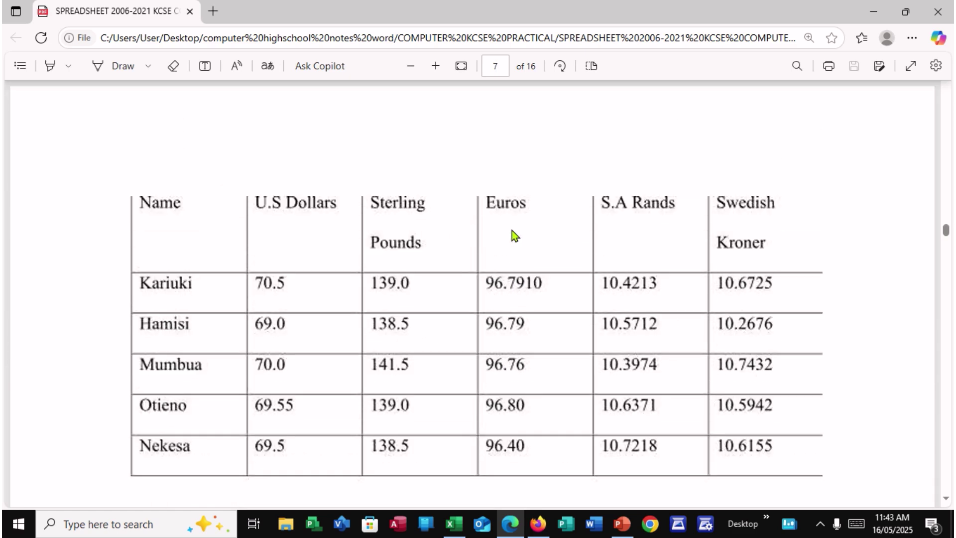
scroll(431, 255, "down", 2)
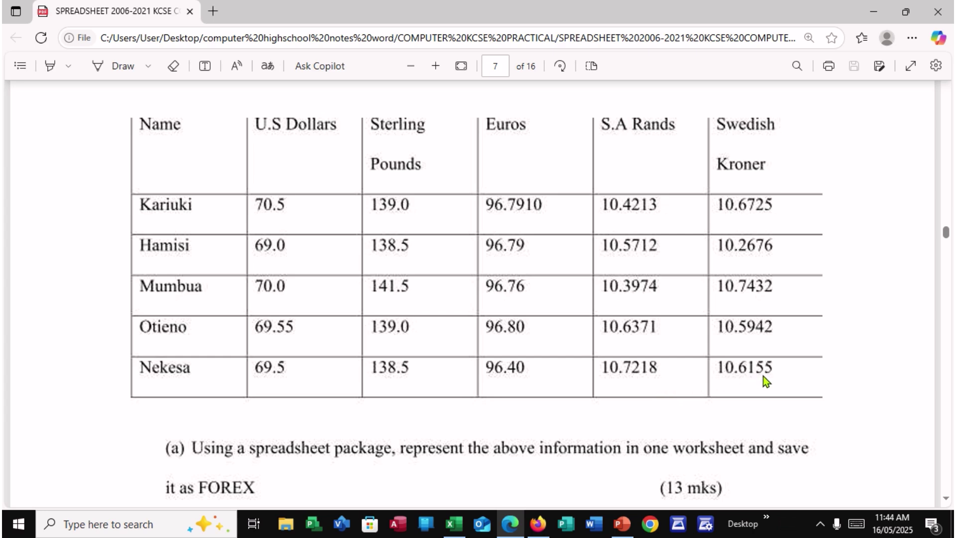
scroll(614, 450, "down", 4)
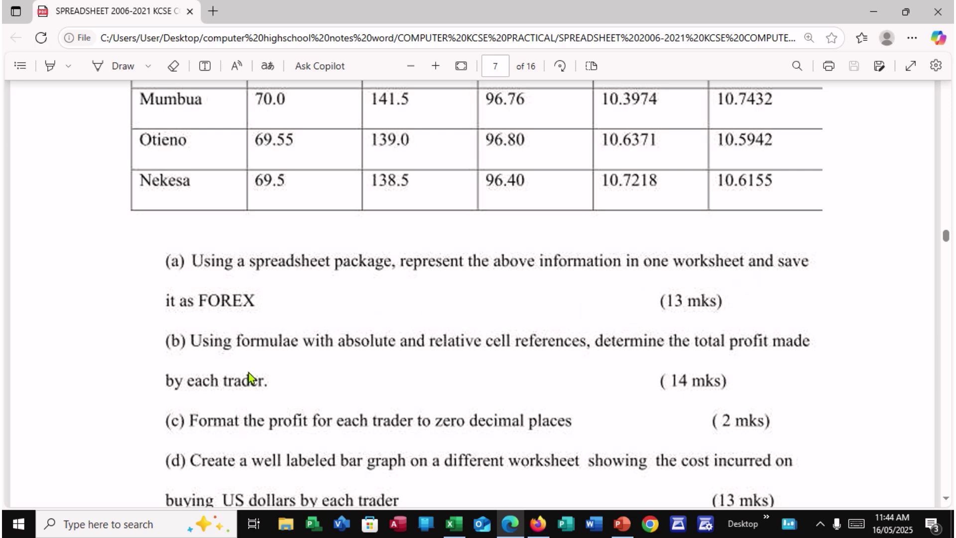
Switch to the Excel workbook holding the three currency tables and save it to the Desktop folder as FOREX
left_click(451, 531)
scroll(267, 356, "up", 3)
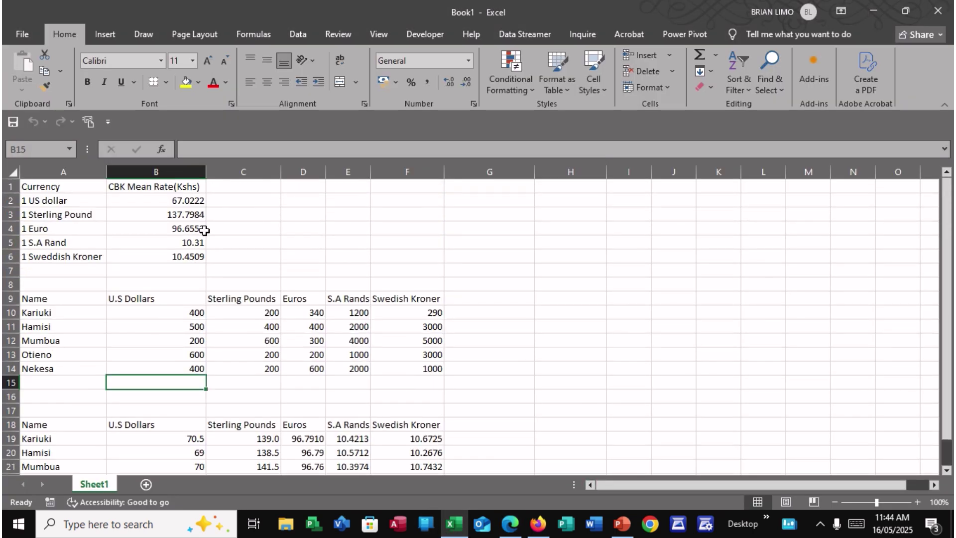
scroll(213, 333, "down", 2)
scroll(214, 333, "up", 2)
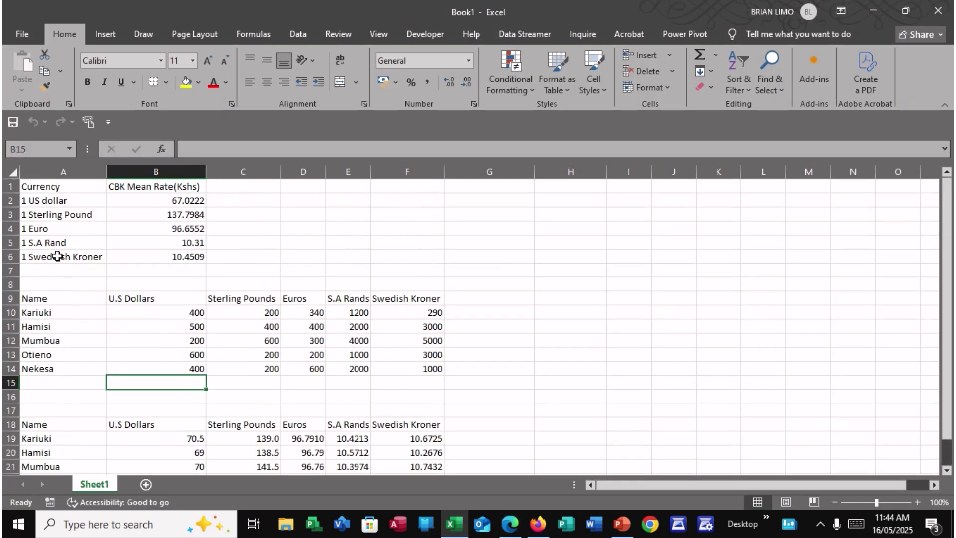
left_click(23, 34)
left_click(54, 195)
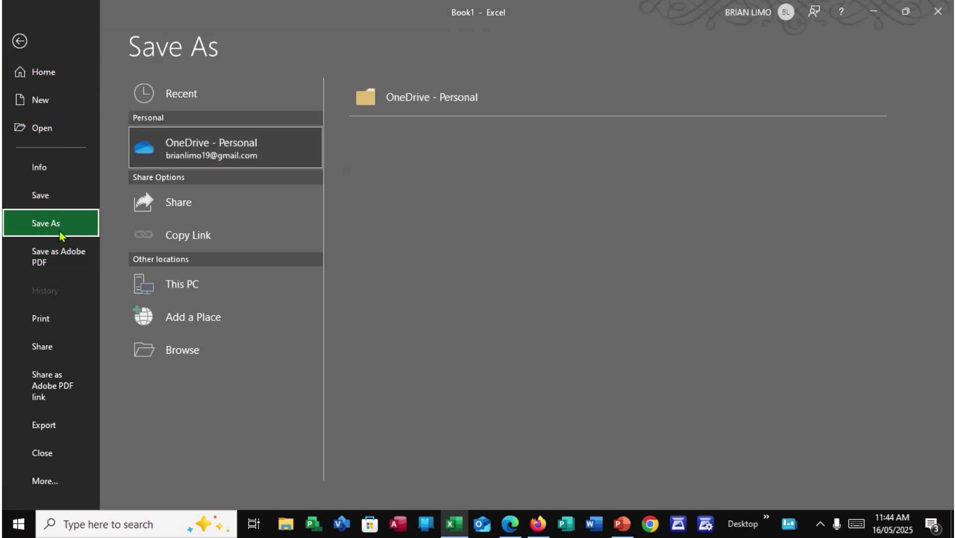
left_click(198, 285)
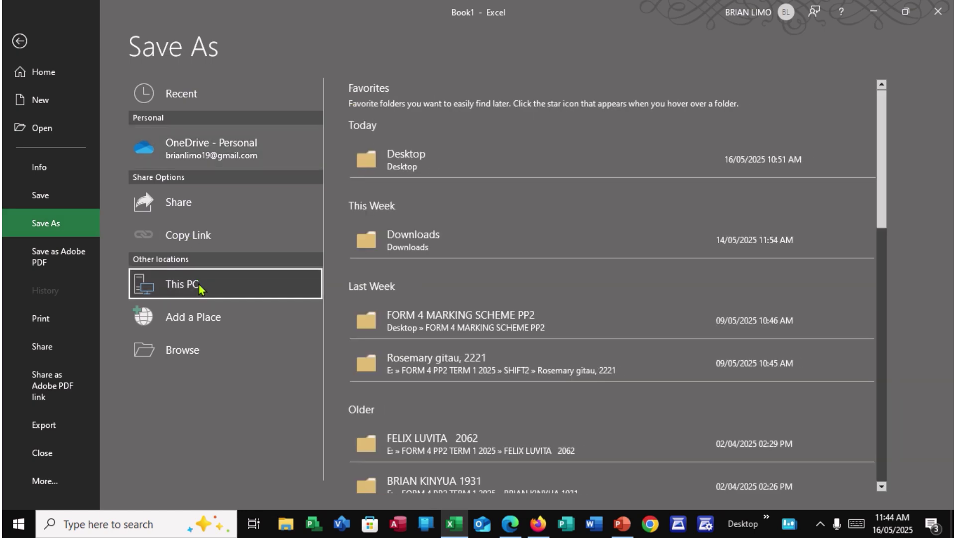
left_click(423, 157)
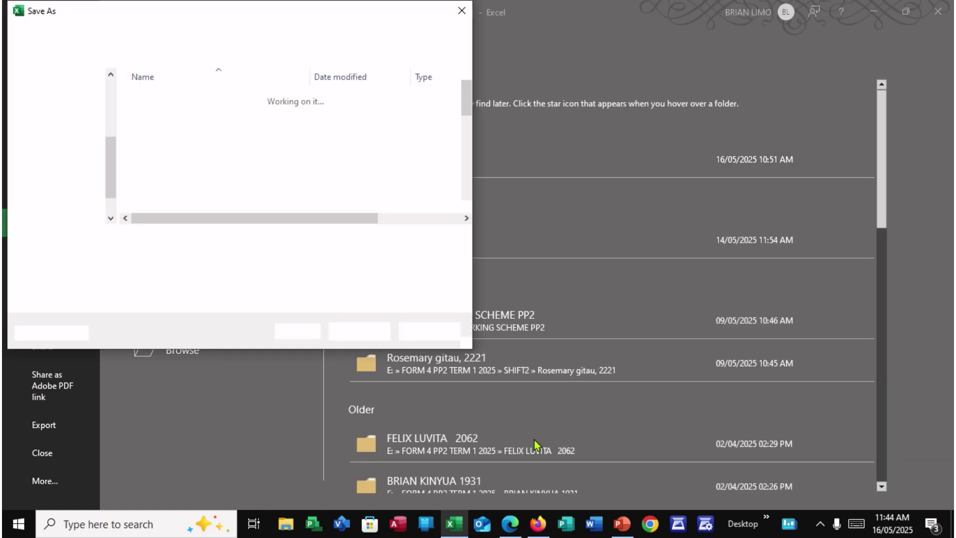
left_click(508, 525)
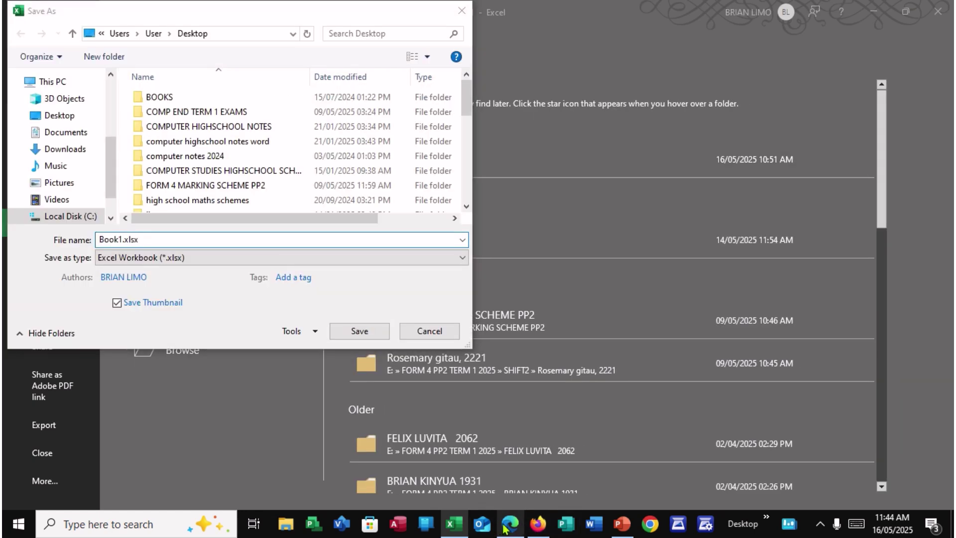
left_click(508, 526)
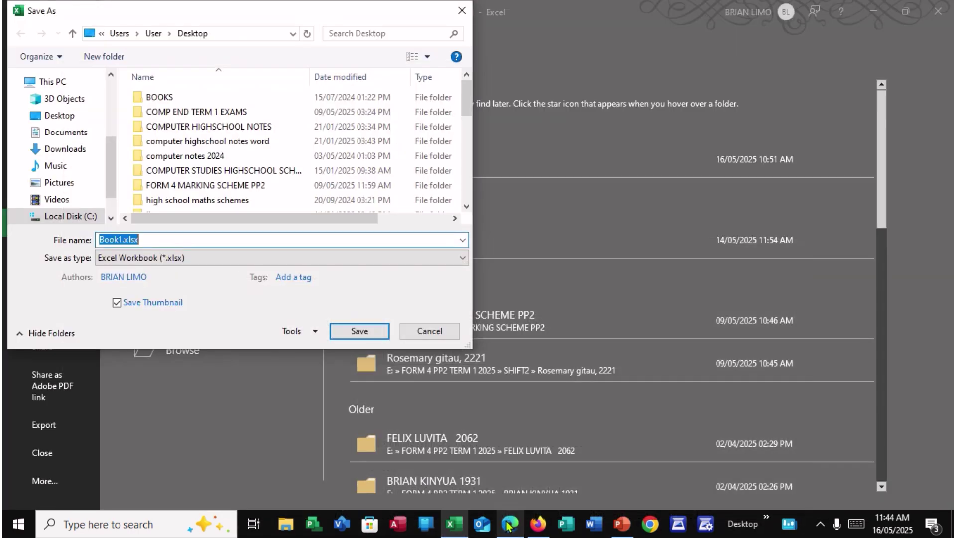
type("FOREX")
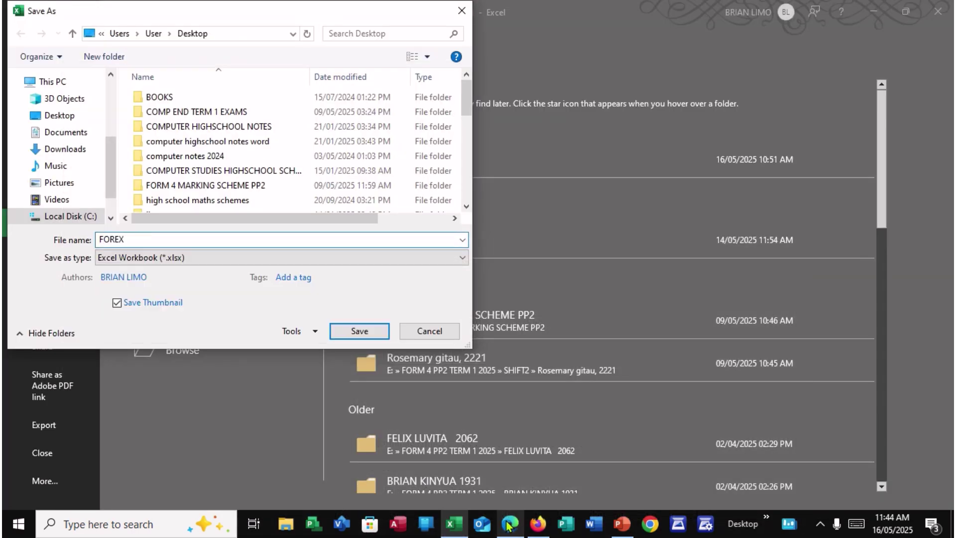
key("Return")
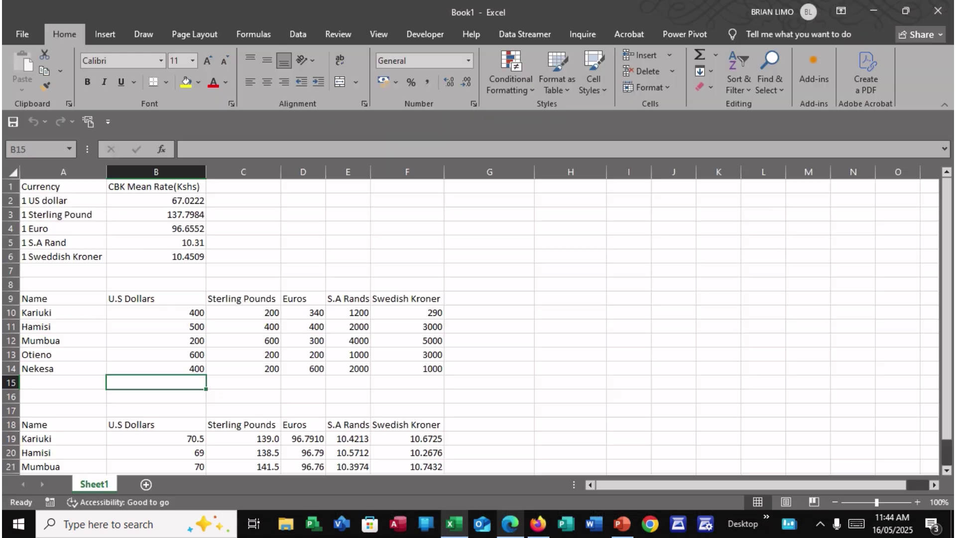
Recheck the question's tables in the PDF and apply all borders to the currency mean rate table A1:B6 in Excel
scroll(325, 398, "down", 3)
scroll(325, 399, "up", 3)
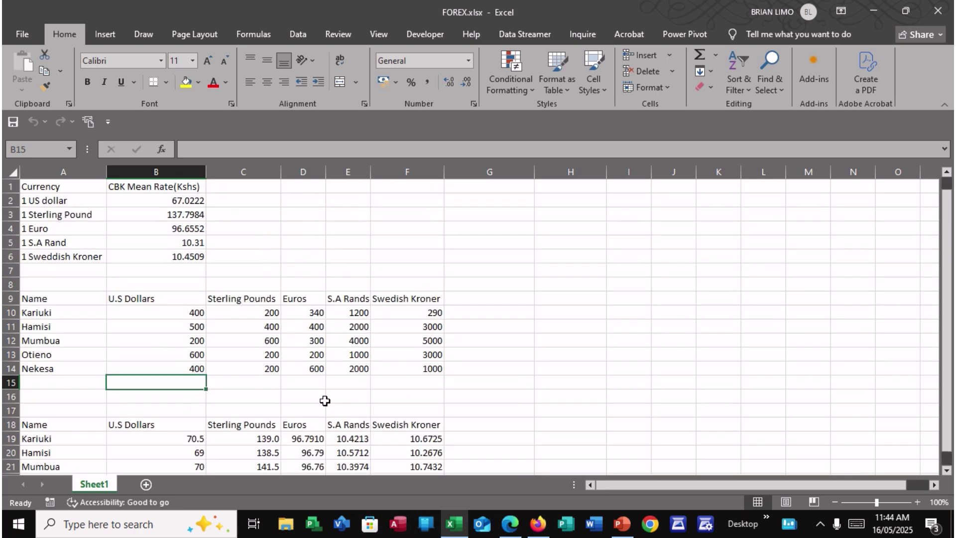
left_click(510, 524)
scroll(452, 438, "up", 8)
scroll(452, 438, "down", 5)
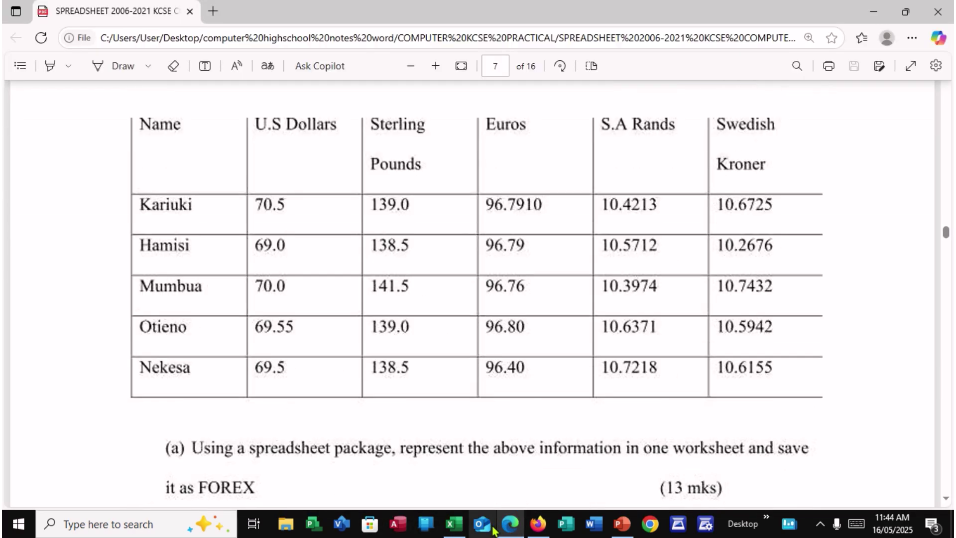
left_click(453, 523)
left_click_drag(57, 187, 165, 257)
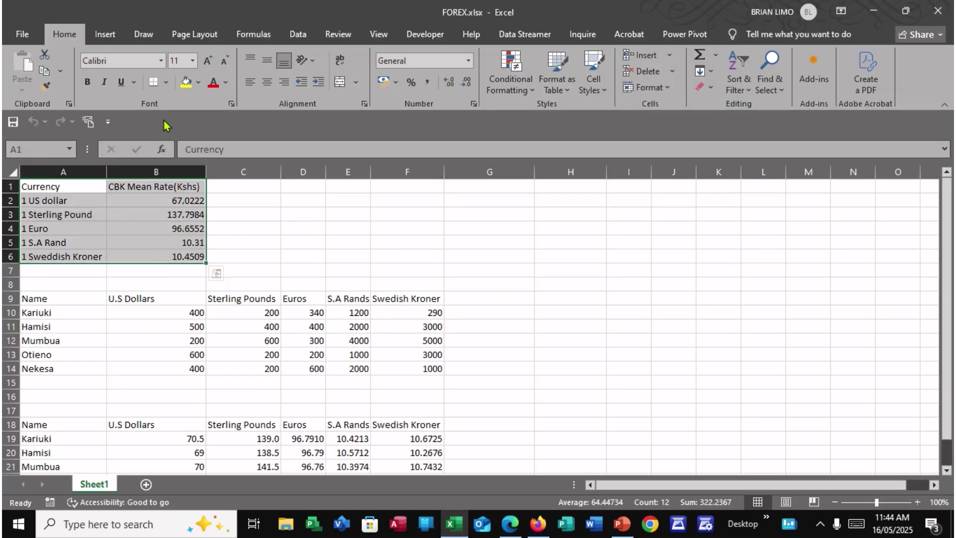
left_click(166, 82)
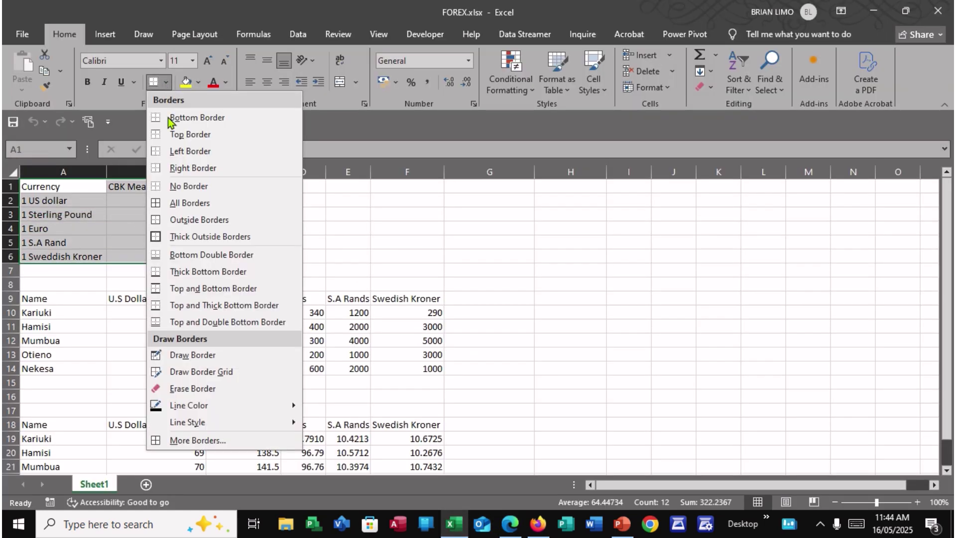
left_click(185, 205)
Apply all borders to the purchased amounts table A9:F14 and the selling rates table A18:F23
left_click_drag(52, 296, 432, 371)
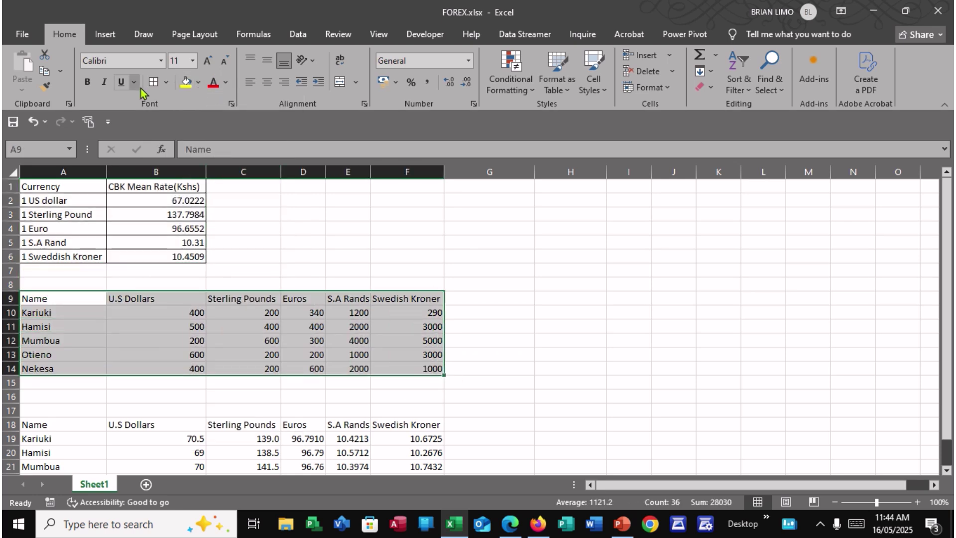
left_click(153, 83)
scroll(144, 304, "down", 2)
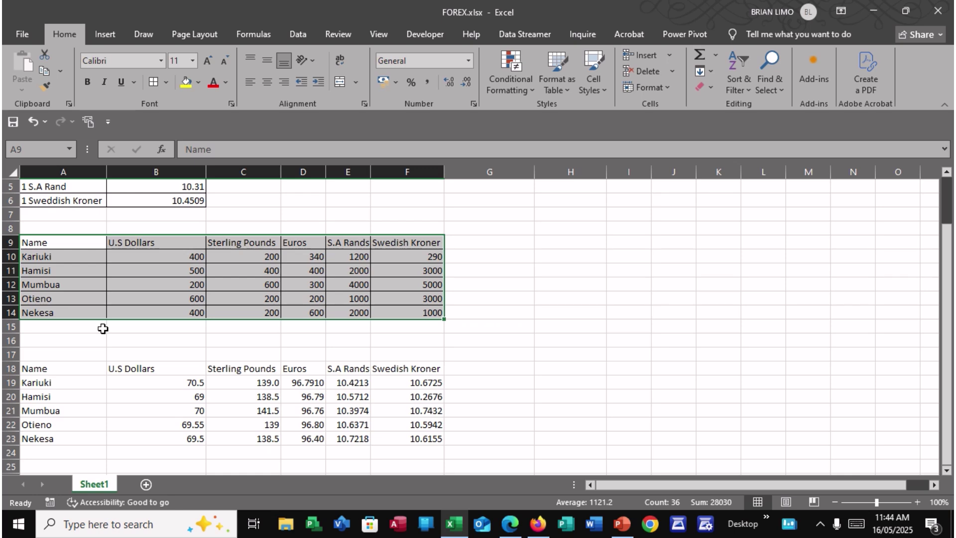
left_click_drag(34, 371, 423, 438)
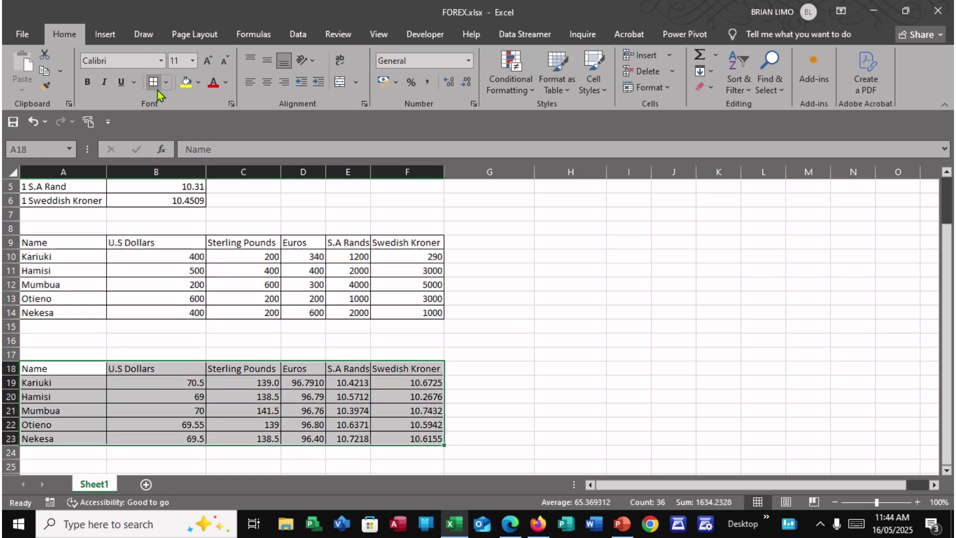
Check the purchase table's description in the question PDF and enter the heading "BUYING FOREIGN CURENCY" in Excel cell A8
left_click(511, 524)
scroll(411, 434, "up", 10)
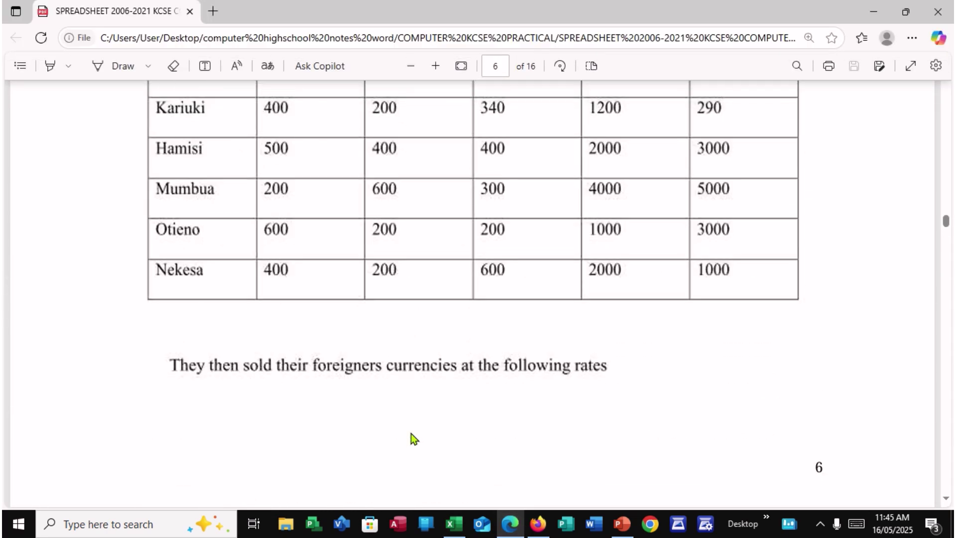
scroll(411, 438, "down", 2)
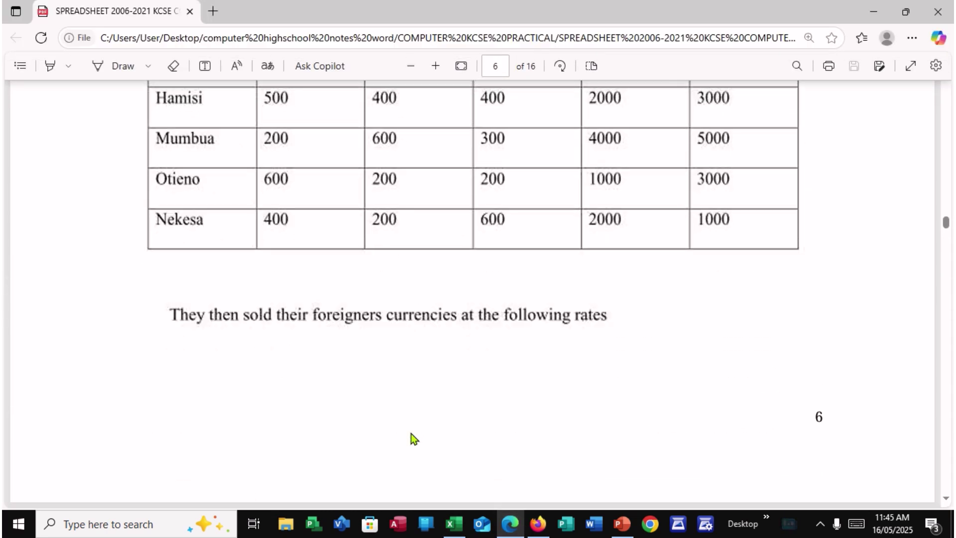
scroll(411, 438, "up", 7)
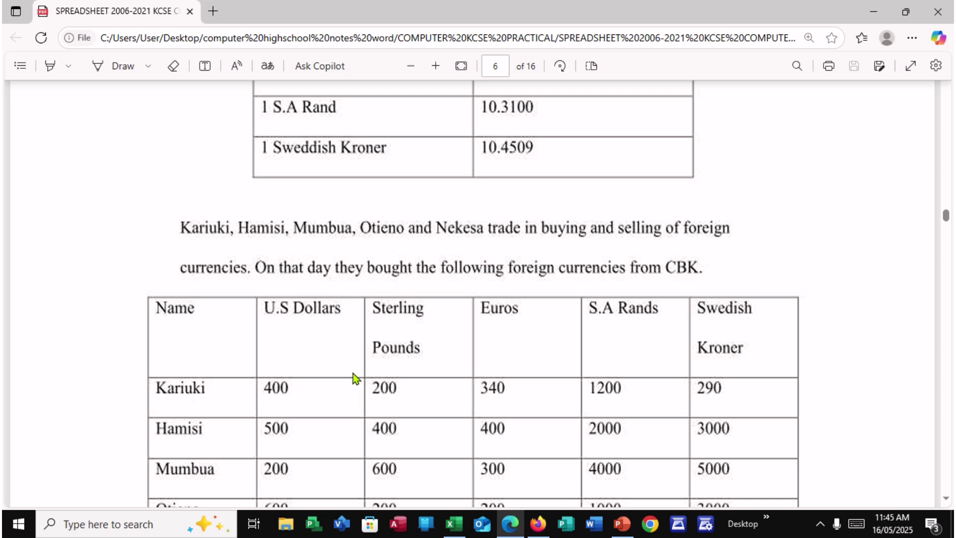
left_click(453, 524)
left_click(48, 228)
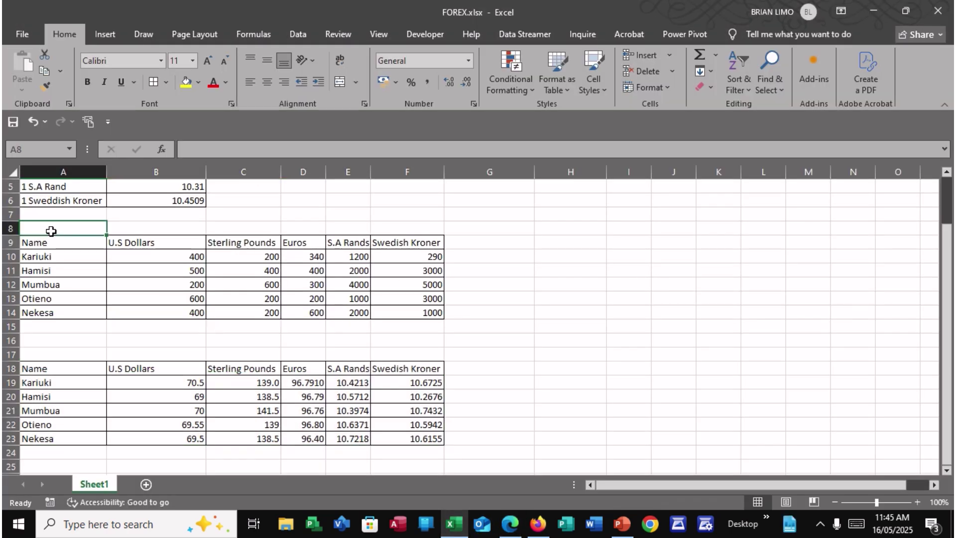
type("BUYI")
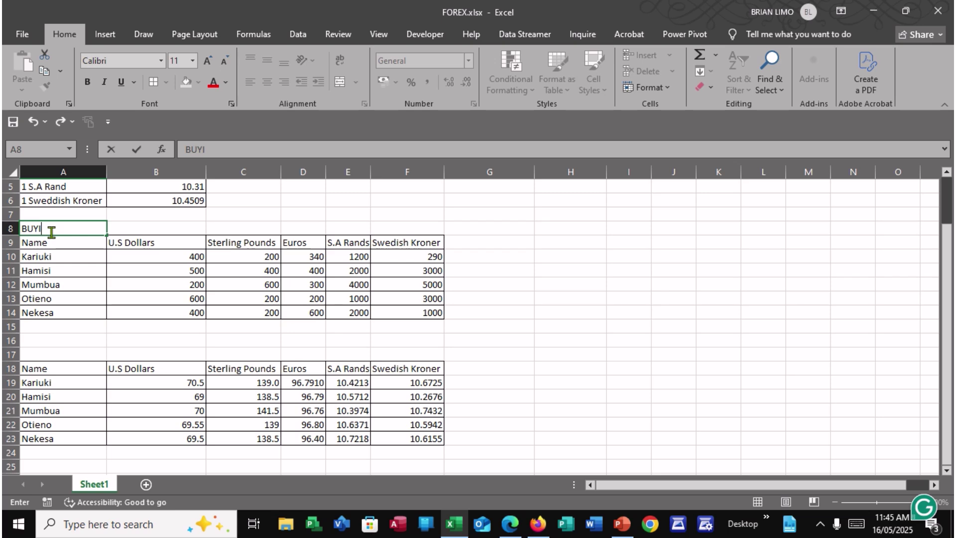
type("NG FO")
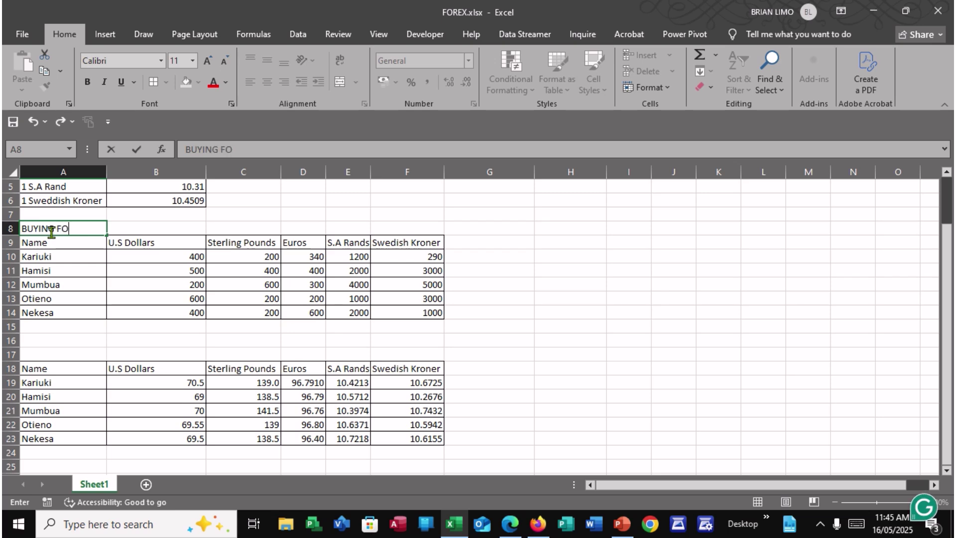
type("REIGN ")
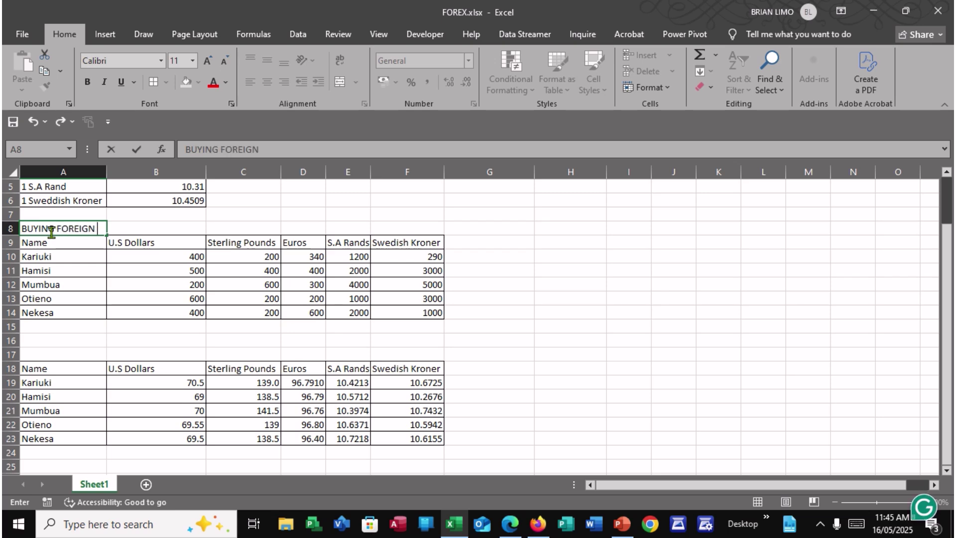
type("CURRE")
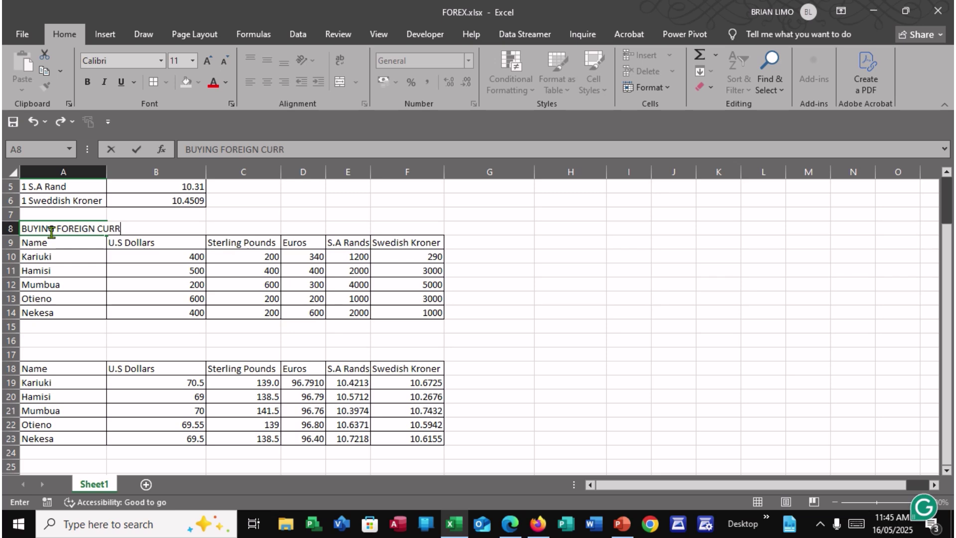
key("BackSpace")
type("E")
key("BackSpace")
key("BackSpace")
type("ENCY")
scroll(45, 305, "down", 2)
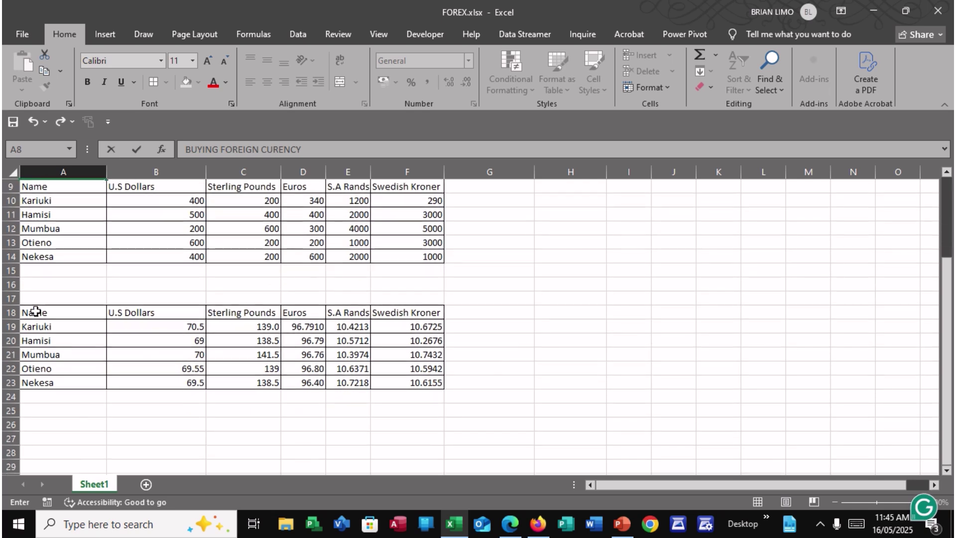
left_click(35, 296)
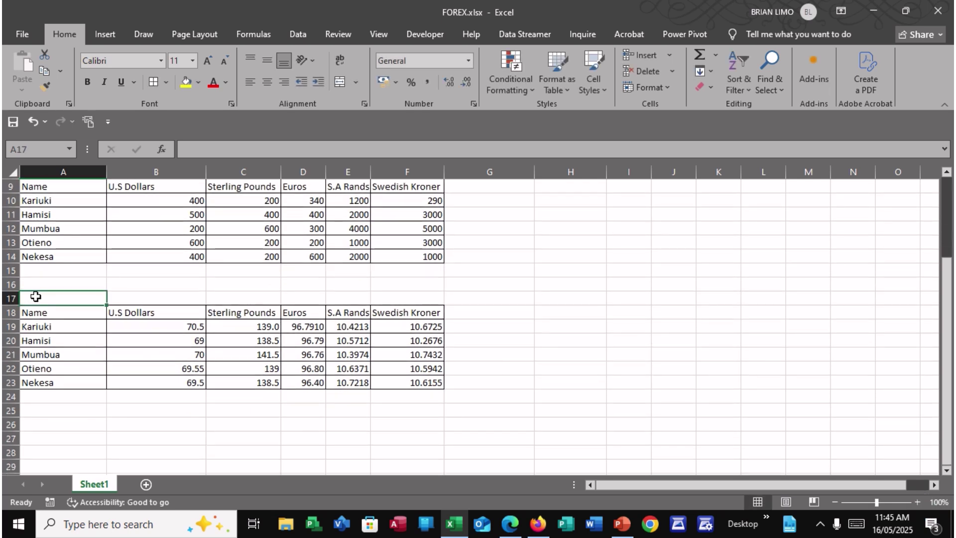
Enter the heading "SELLING FOREIGN CURRENCY" in cell A17 above the selling rates table
scroll(36, 296, "up", 2)
type("SEL")
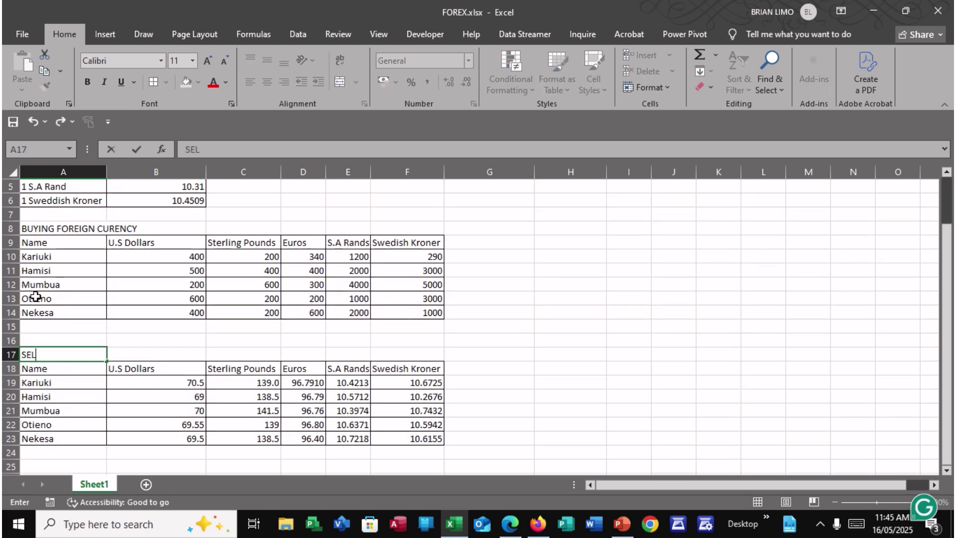
type("LING F")
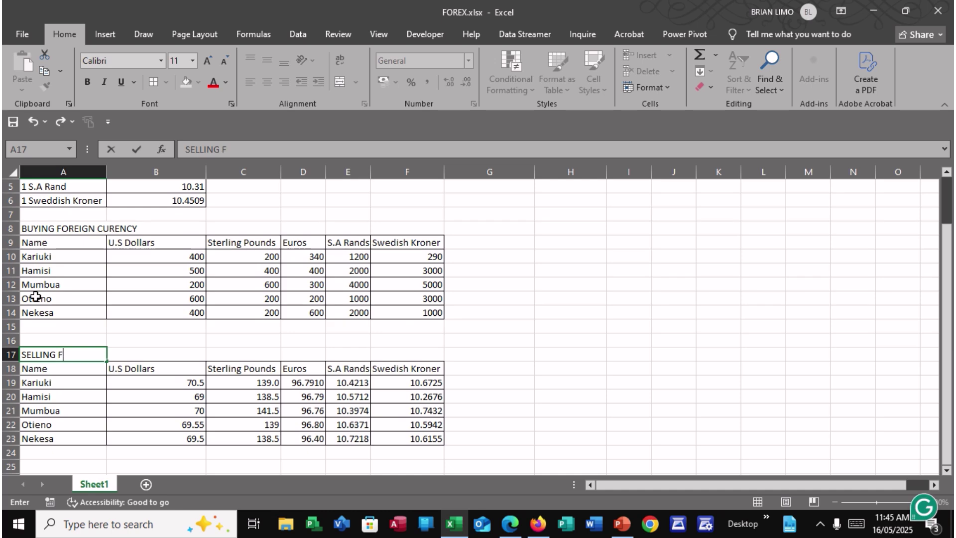
type("OREIGN CURR")
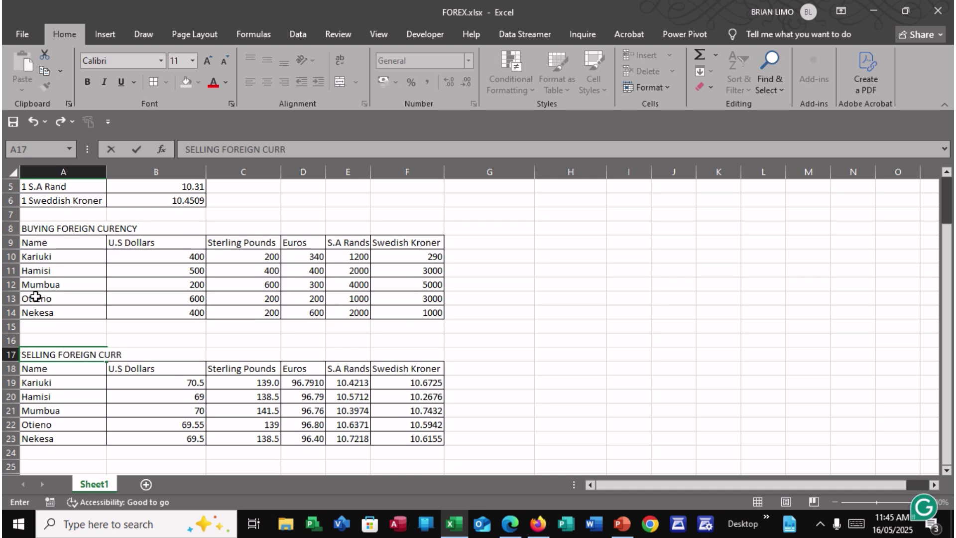
type("ENCY")
Merge and center the buying heading across A8:F8 and the selling heading across A17:F17
left_click_drag(81, 226, 188, 226)
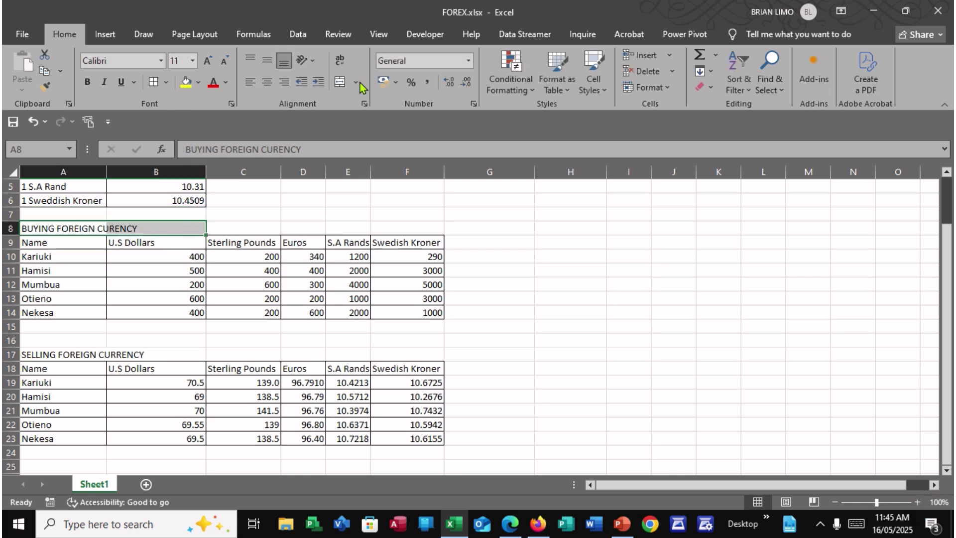
left_click(340, 82)
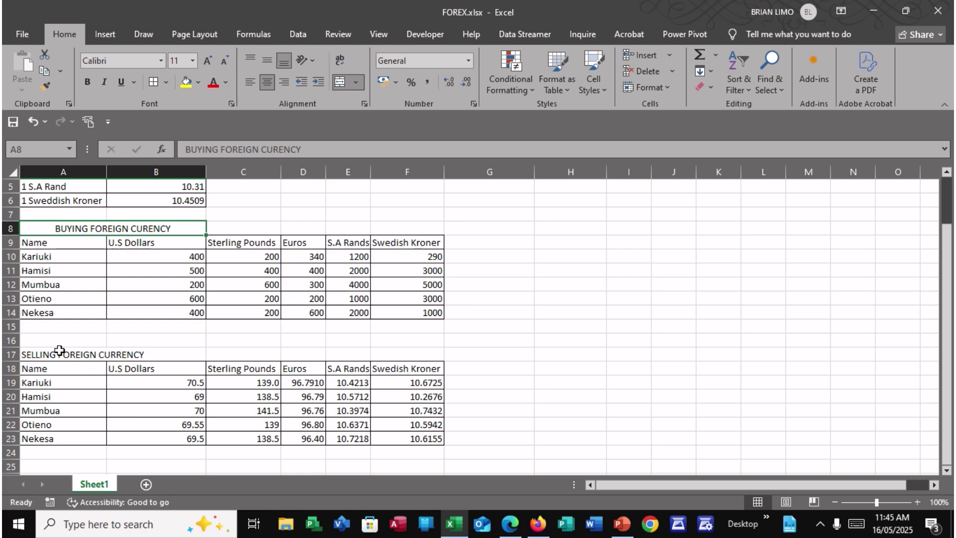
left_click_drag(60, 351, 428, 355)
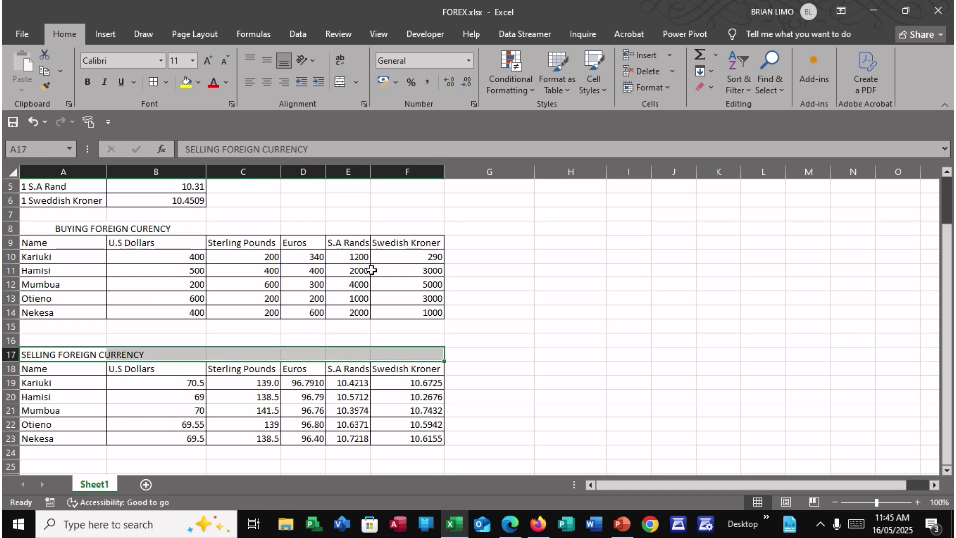
left_click(340, 82)
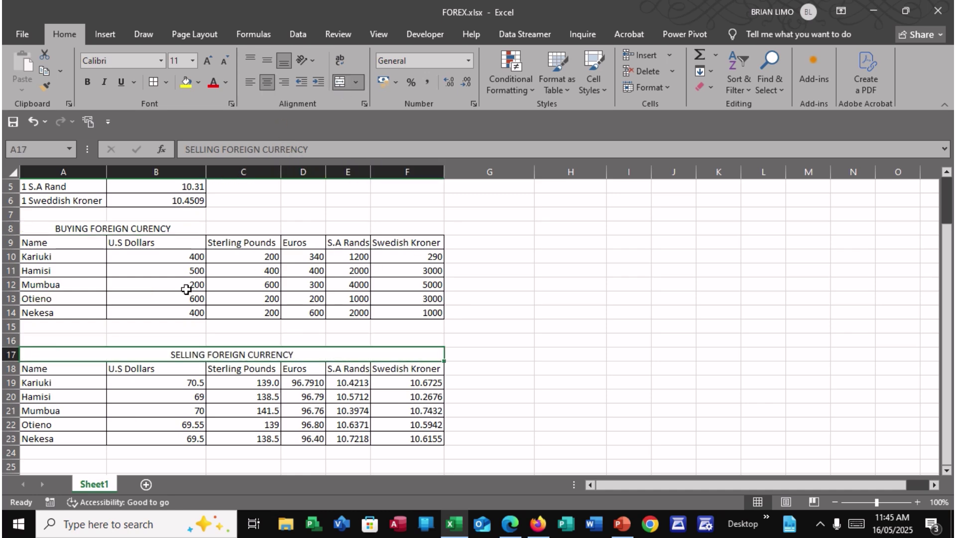
left_click(203, 224)
left_click_drag(203, 223, 392, 224)
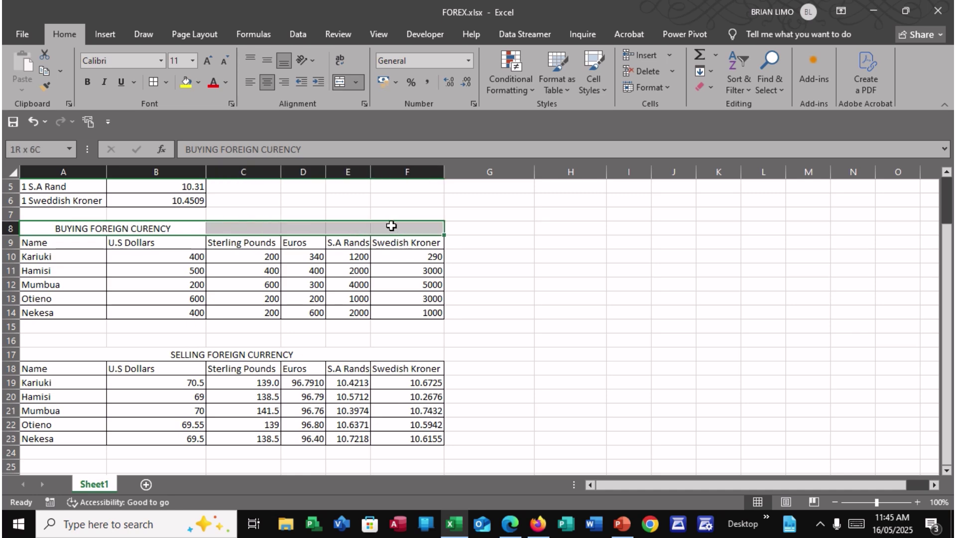
left_click(339, 82)
left_click(339, 82)
left_click(421, 388)
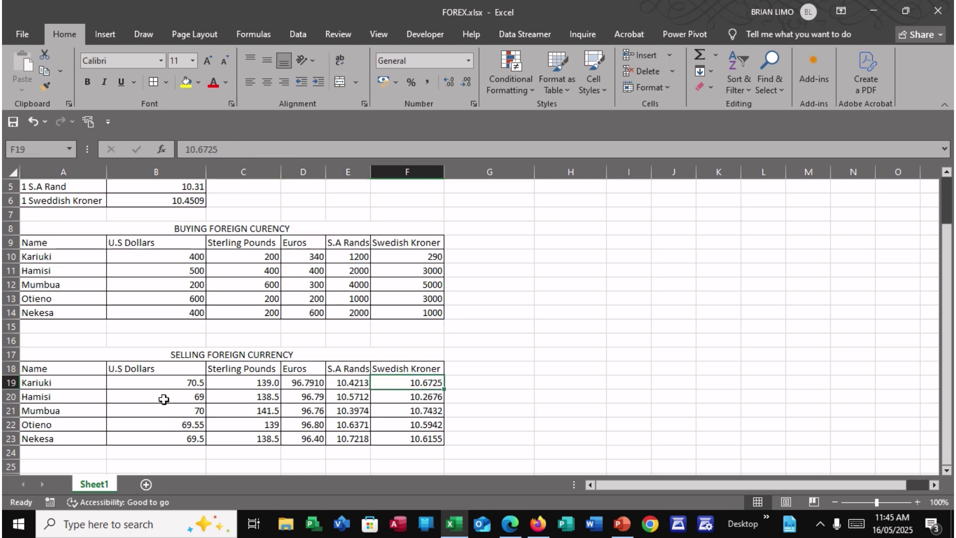
Read the question's tasks on trader profit in the PDF and enter the heading "PROFIT" in Excel cell H8
scroll(72, 418, "up", 1)
scroll(74, 419, "down", 1)
left_click(508, 523)
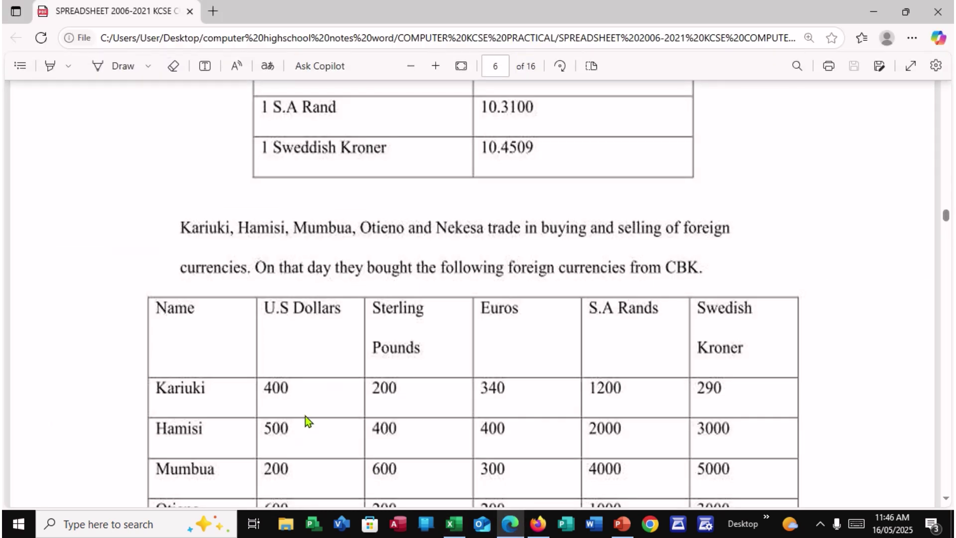
scroll(305, 416, "down", 10)
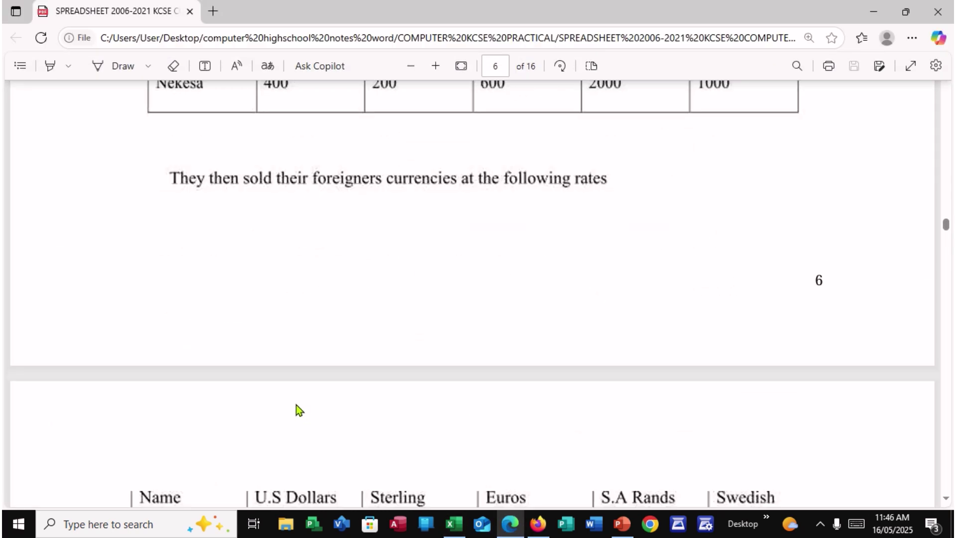
scroll(297, 405, "down", 8)
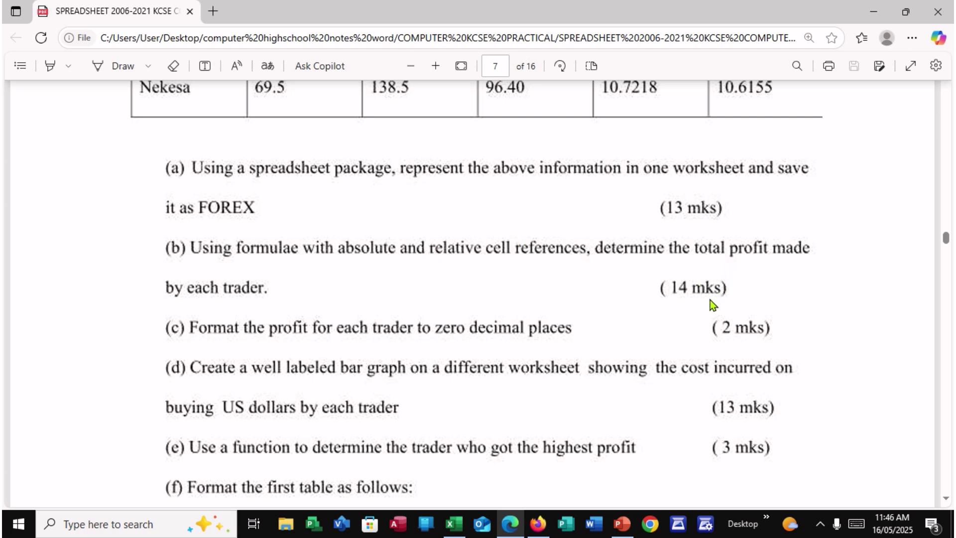
scroll(710, 300, "up", 3)
left_click(454, 524)
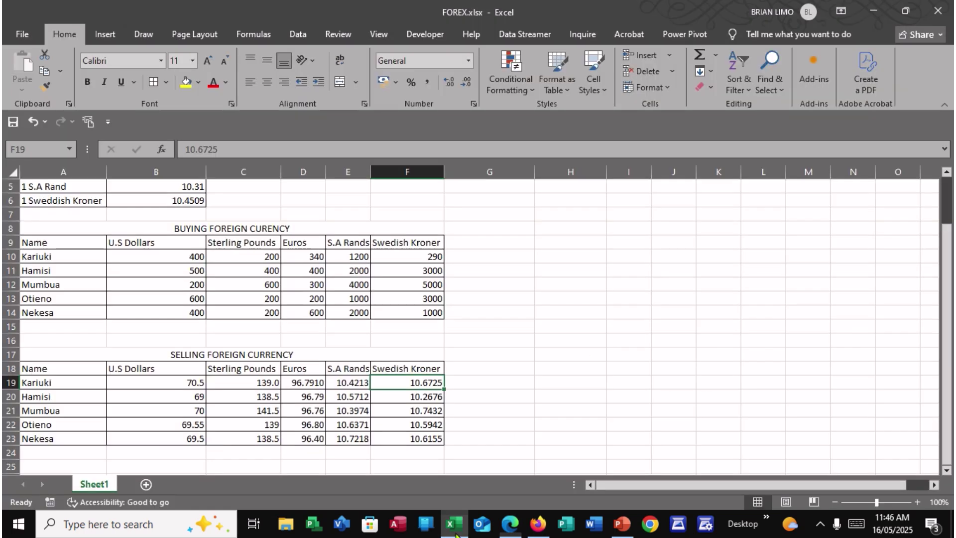
left_click(588, 233)
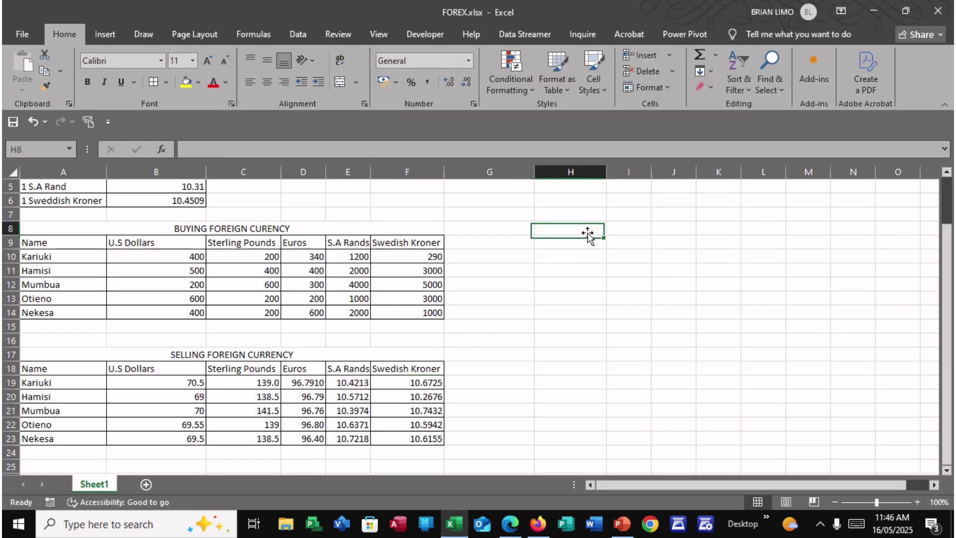
type("P")
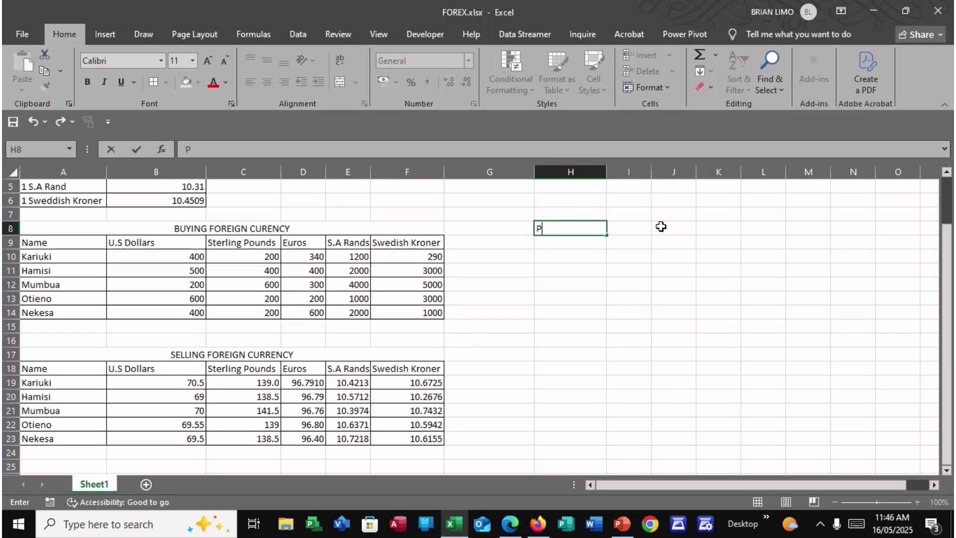
type("ROFIT")
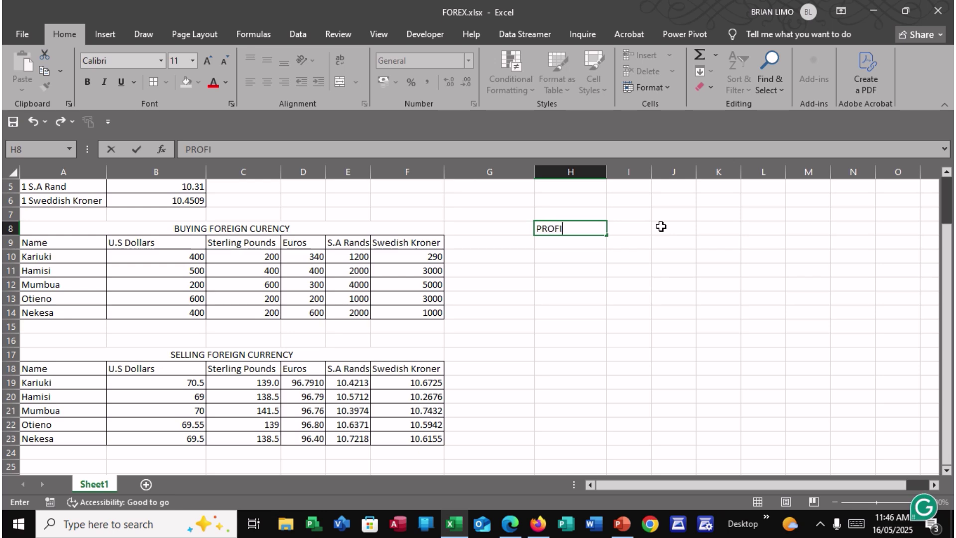
left_click(550, 264)
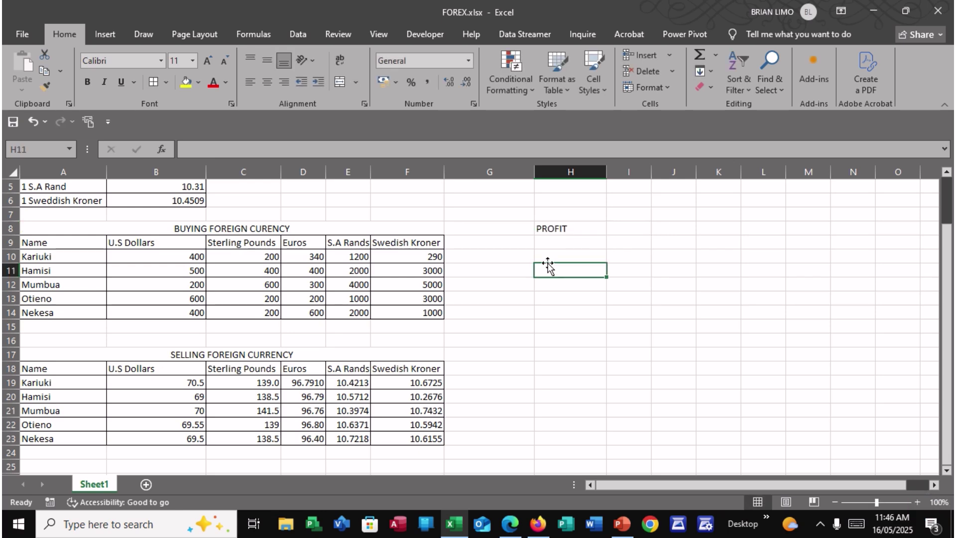
Copy the buying table A9:F14 to H9 under the PROFIT heading and clear the copied amounts in I10:M14
left_click_drag(28, 241, 404, 312)
key("ctrl+c")
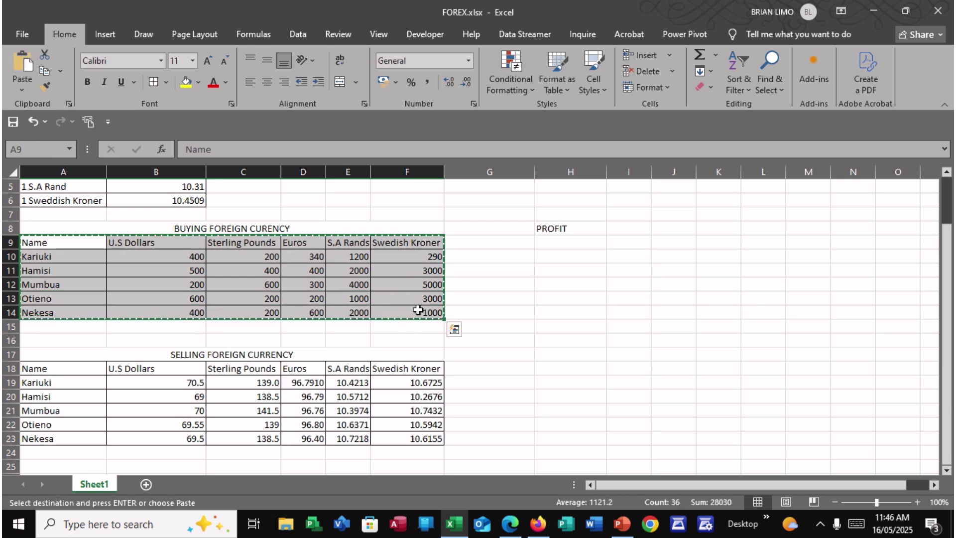
left_click(562, 246)
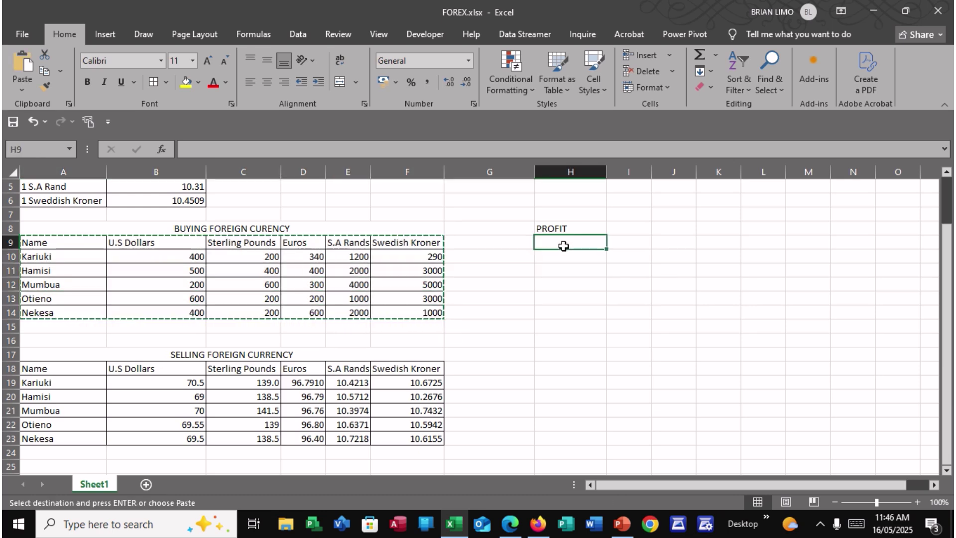
key("ctrl+v")
left_click(635, 267)
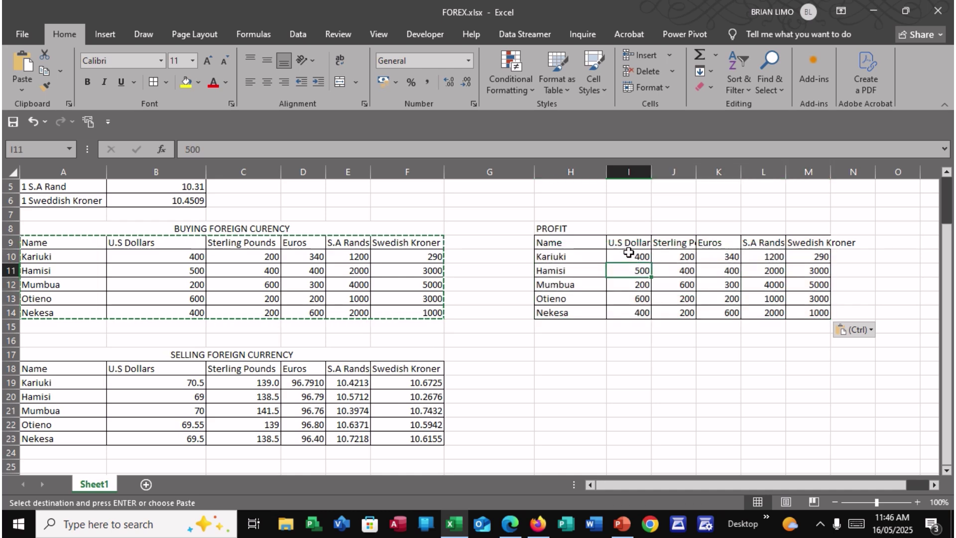
left_click_drag(630, 255, 809, 314)
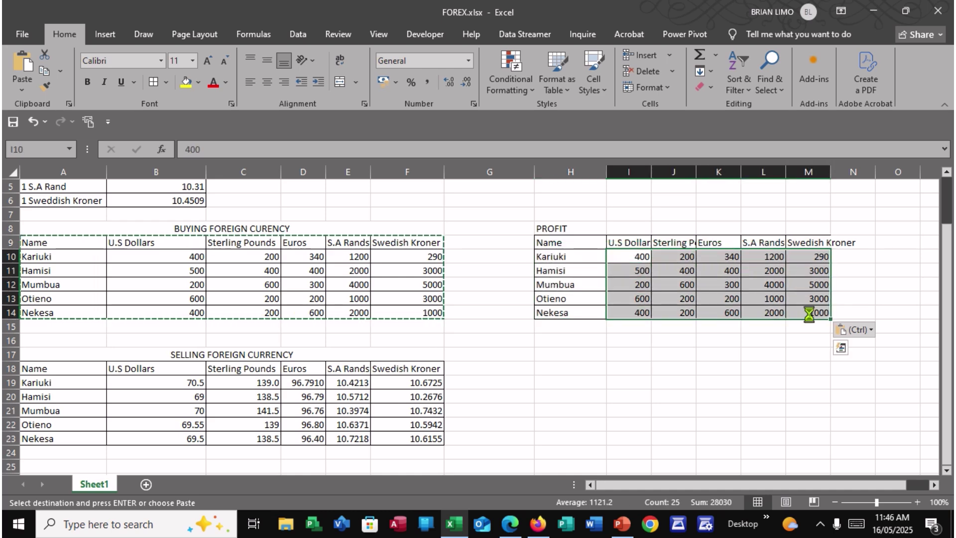
key("Delete")
left_click(631, 256)
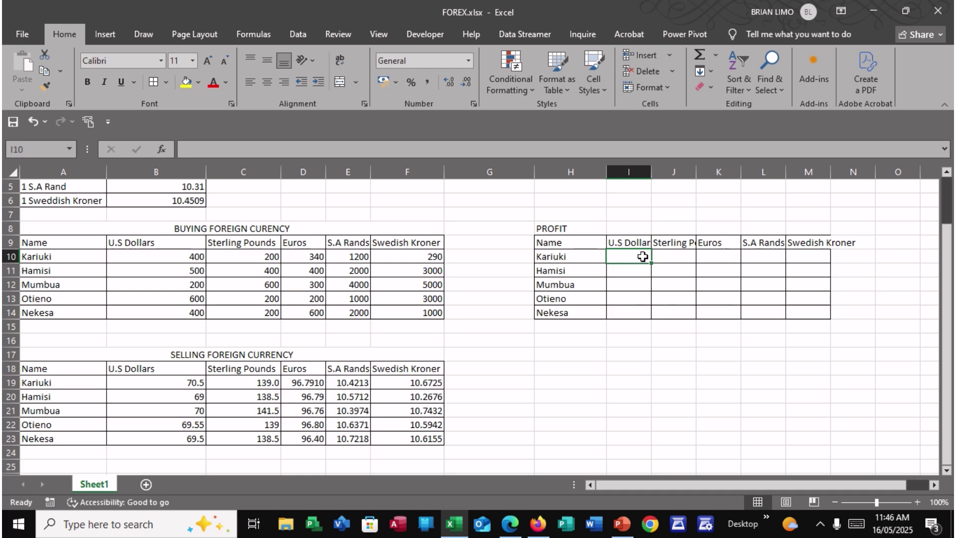
Widen columns I, J and M to fit the U.S Dollars, Sterling Pounds and Swedish Kroner headings of the profit table
left_click_drag(650, 171, 663, 169)
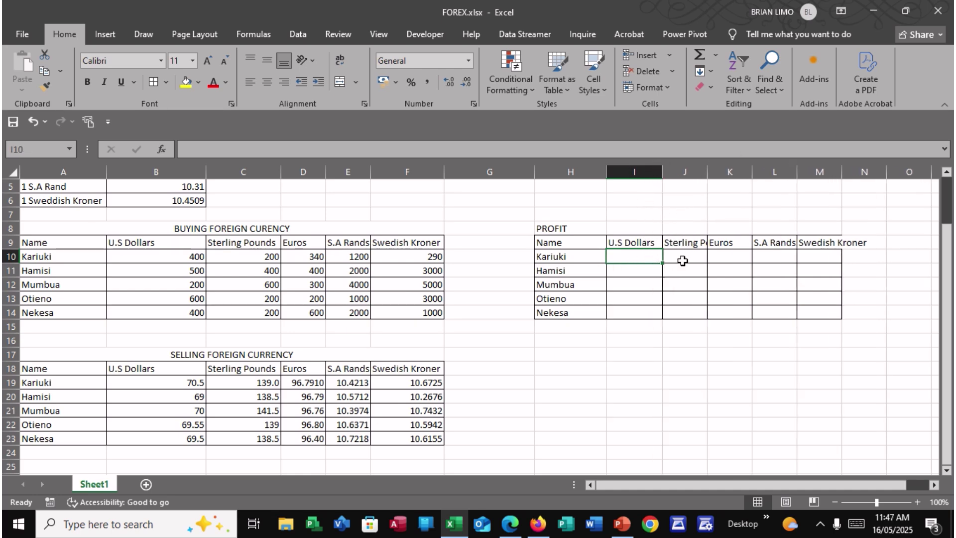
double_click(702, 169)
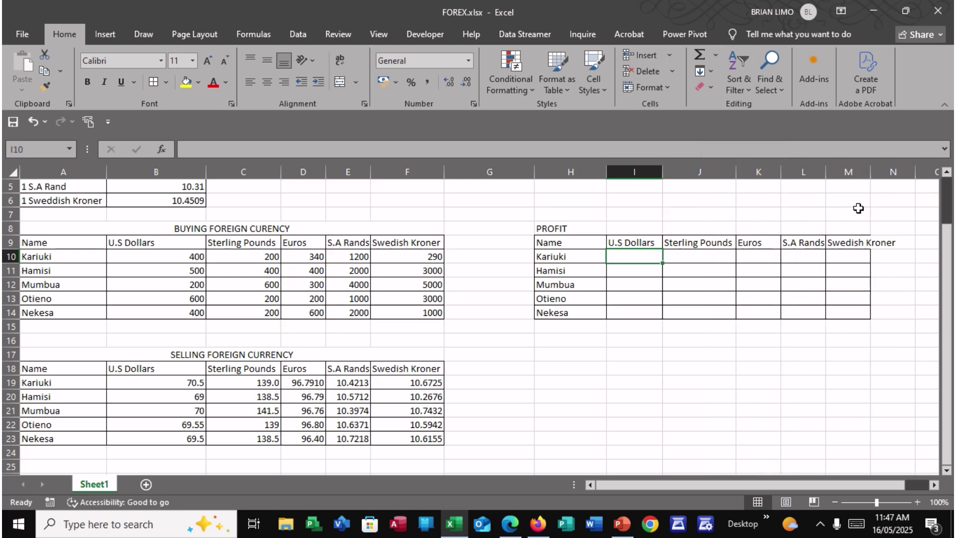
left_click(861, 170)
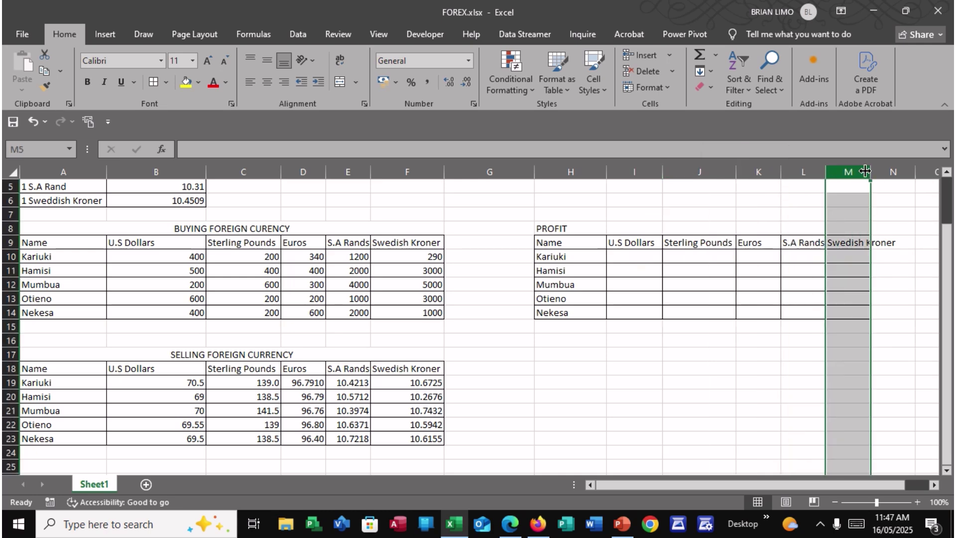
double_click(870, 172)
left_click_drag(810, 256, 805, 281)
left_click(805, 282)
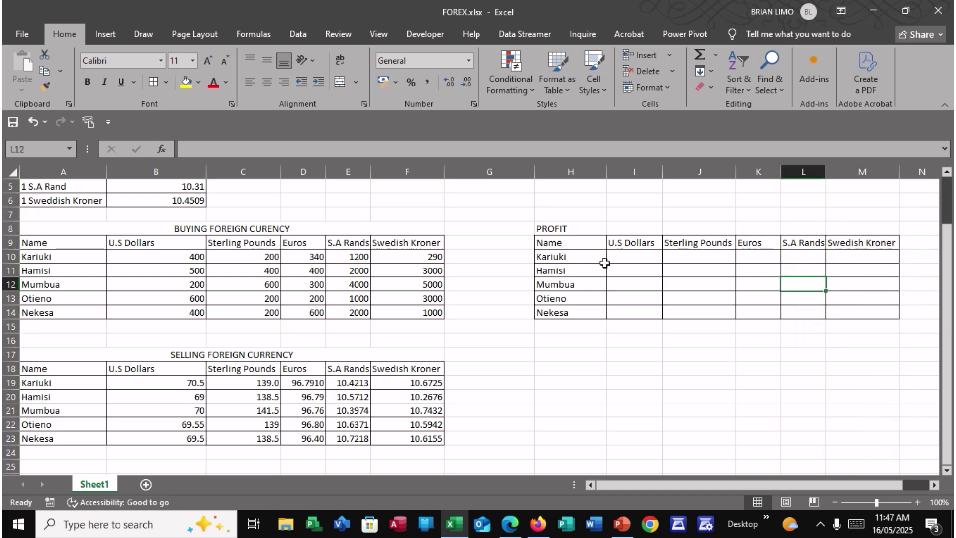
Enter the formula =(B10*B19)-(B10*$B$2) in I10 to calculate the first trader's U.S Dollars profit
left_click(630, 254)
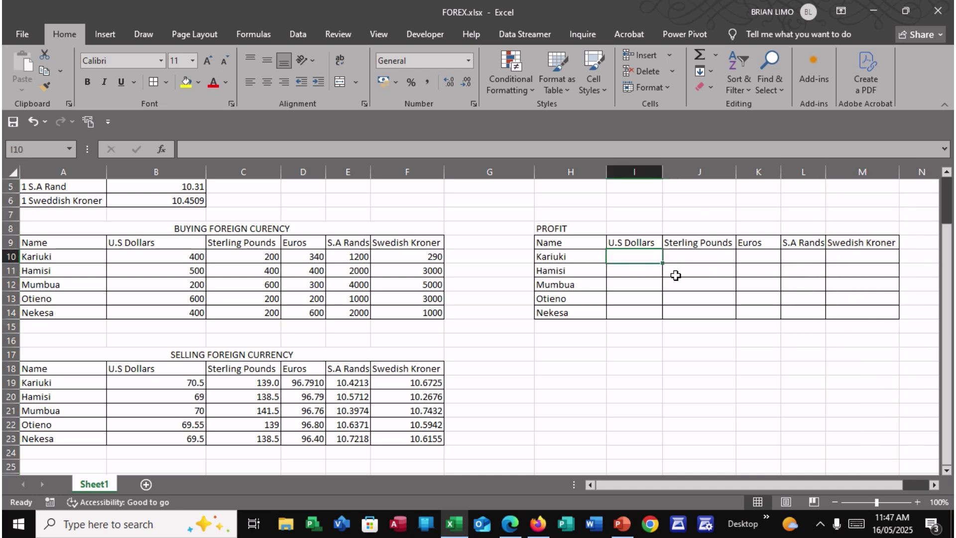
scroll(449, 326, "up", 2)
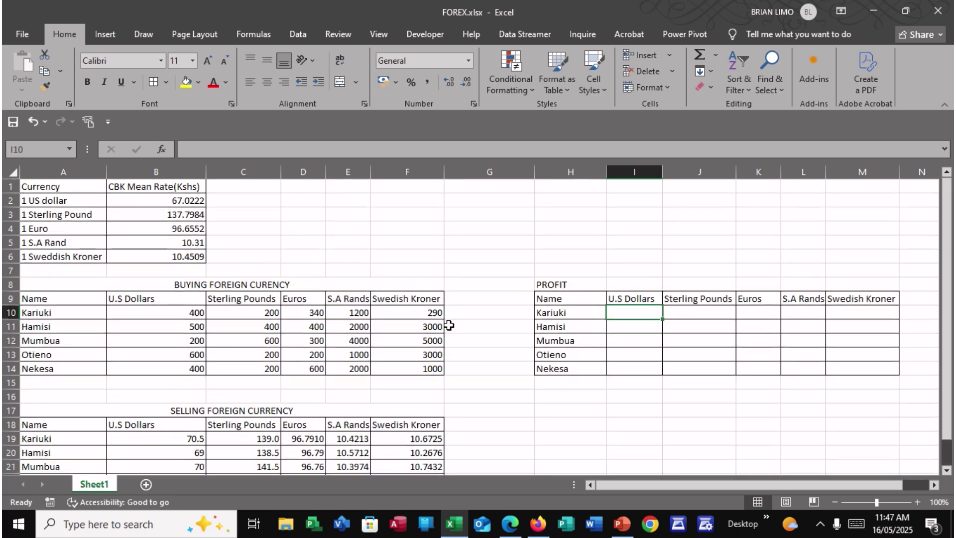
scroll(448, 327, "up", 3)
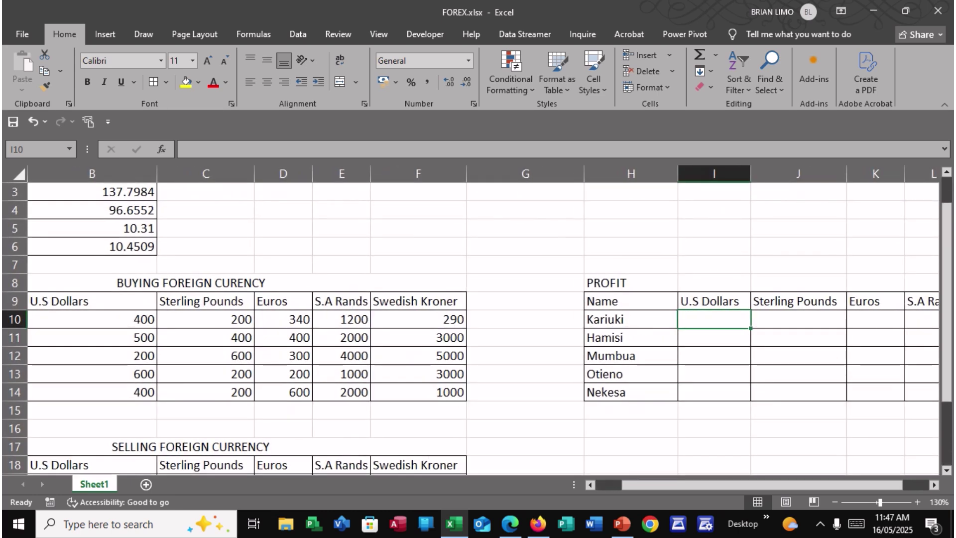
left_click_drag(690, 485, 672, 472)
scroll(660, 450, "down", 3)
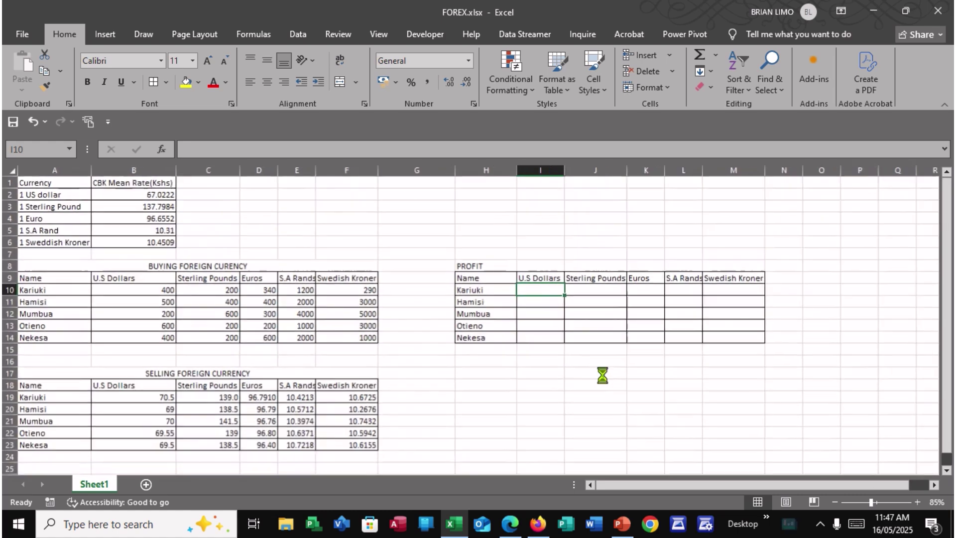
scroll(603, 375, "up", 1)
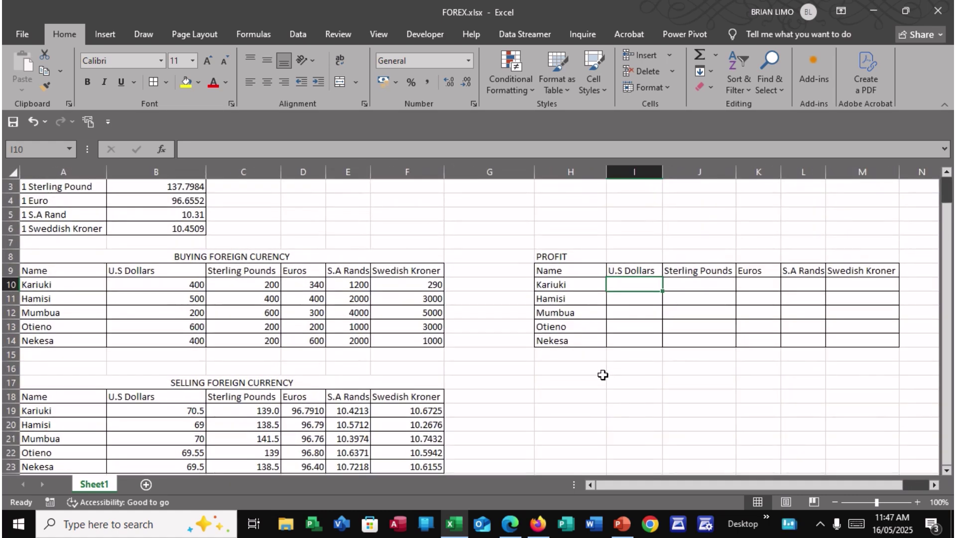
scroll(602, 374, "up", 1)
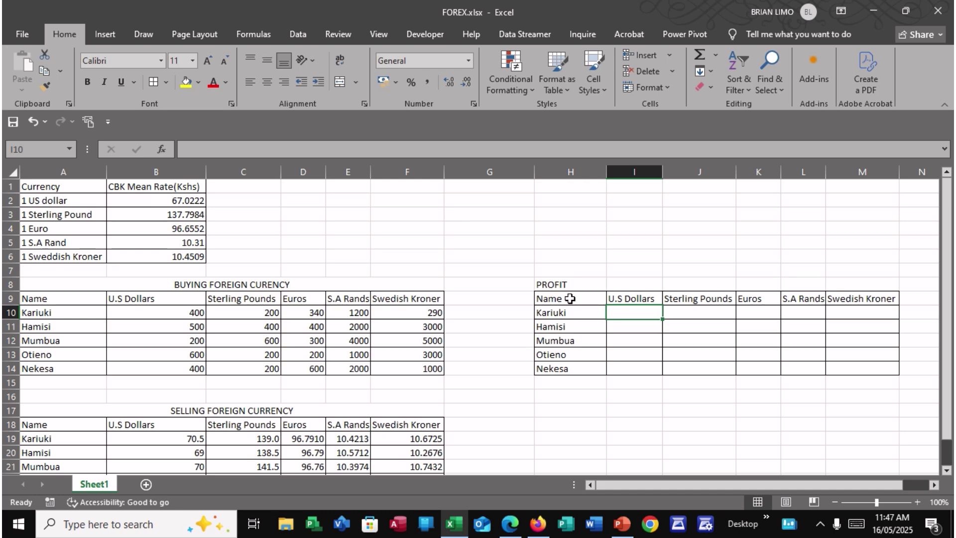
type("=")
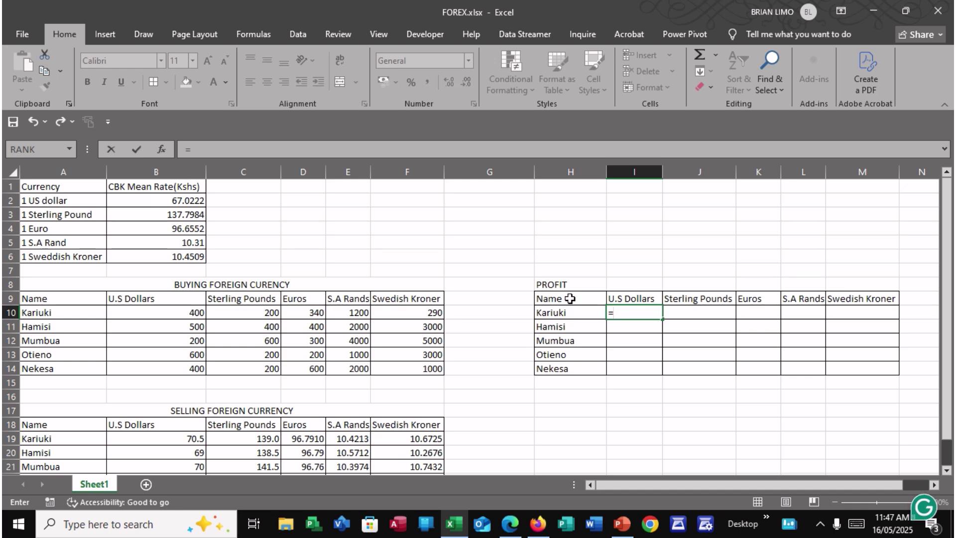
type("(")
left_click(189, 316)
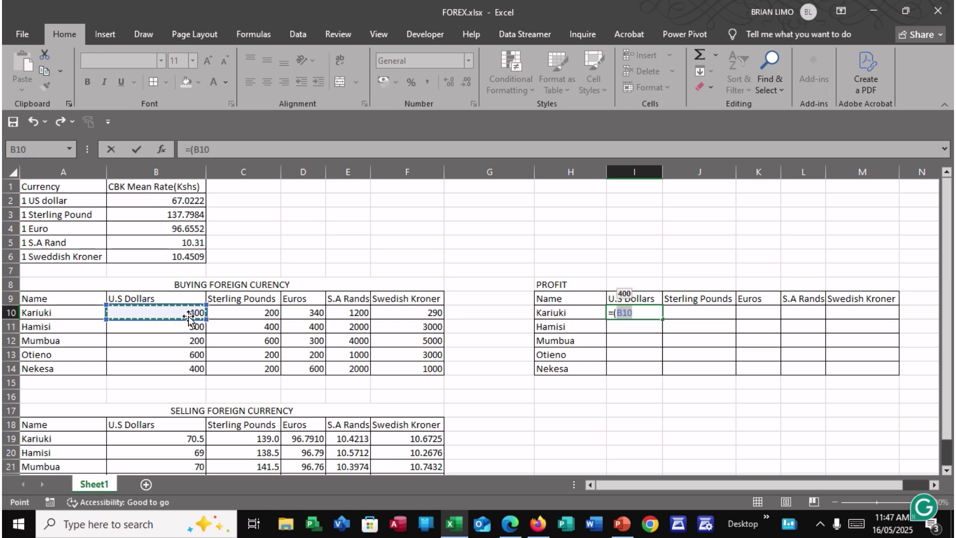
type("*")
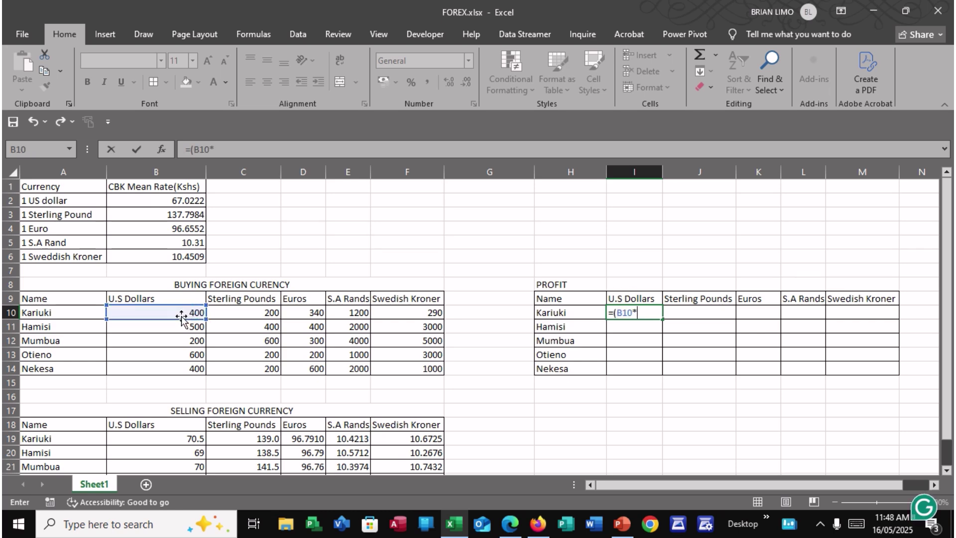
left_click(179, 439)
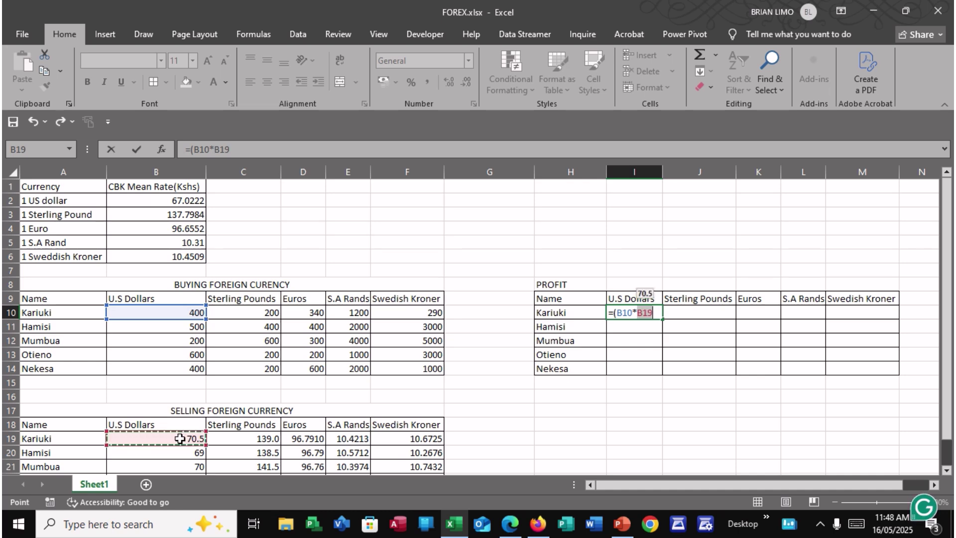
type(")-(")
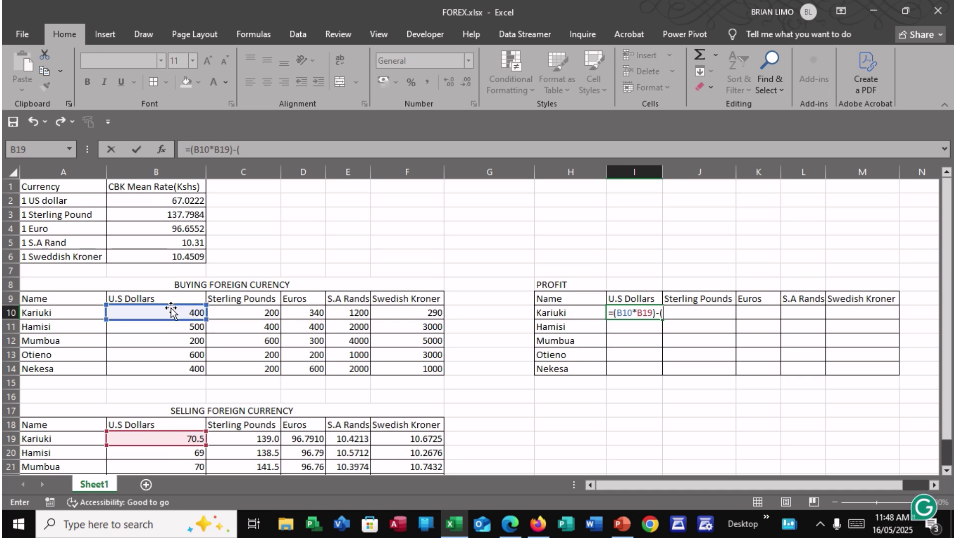
left_click(170, 313)
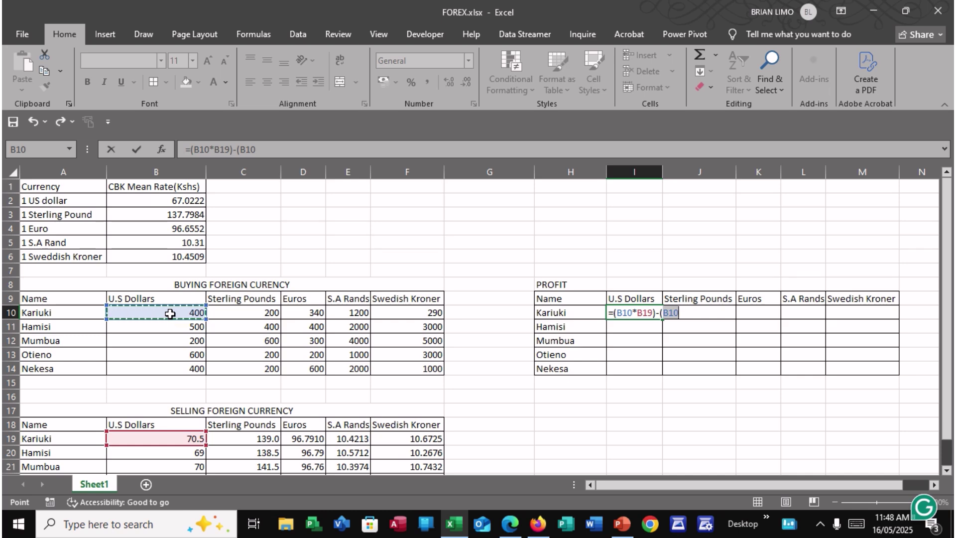
type("*")
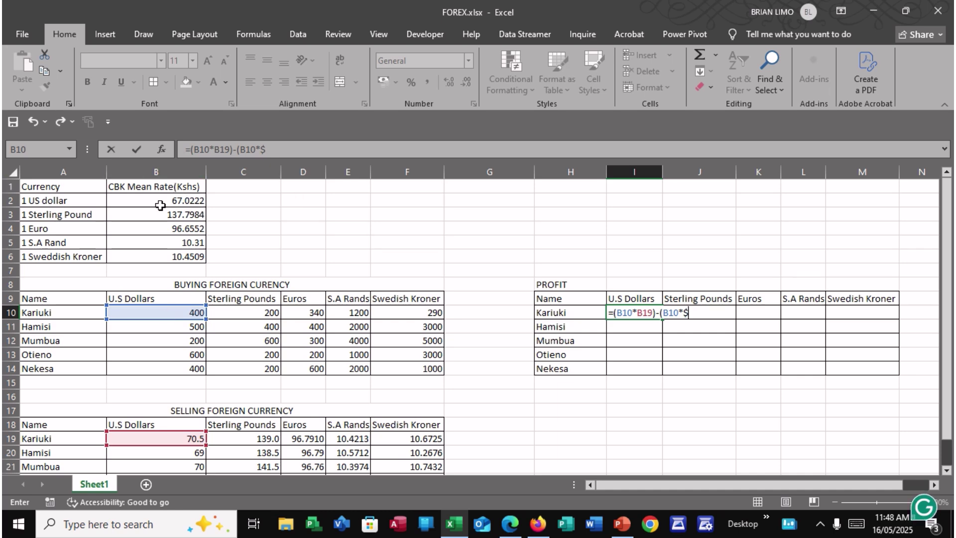
type("$B$2")
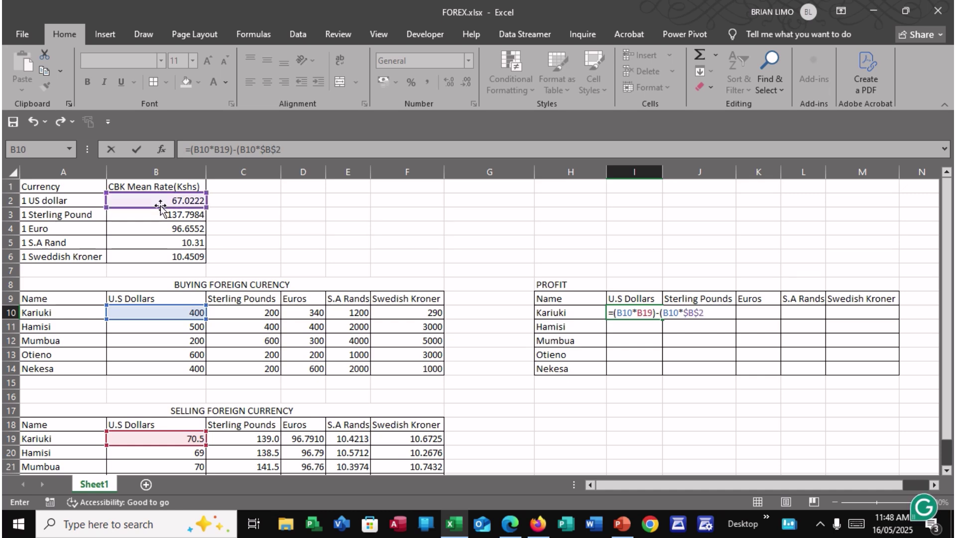
type(")")
key("Return")
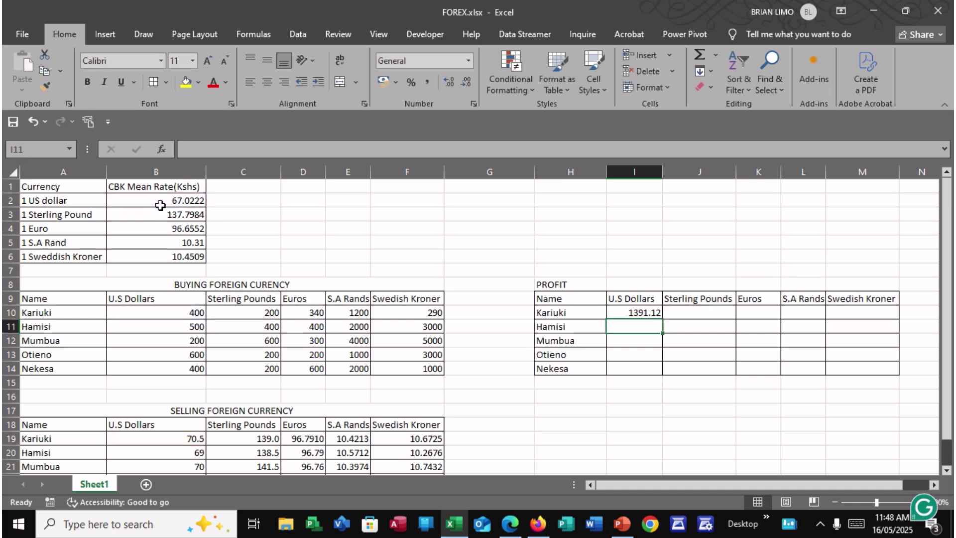
Fill the U.S Dollars profit formula from I10 down to I14 and check the cell references in I11
left_click(651, 311)
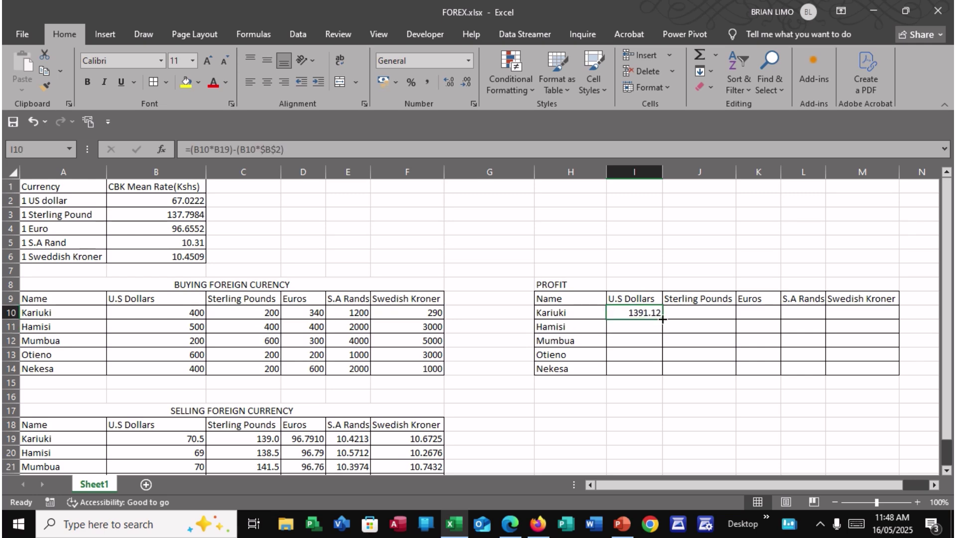
left_click_drag(663, 320, 659, 368)
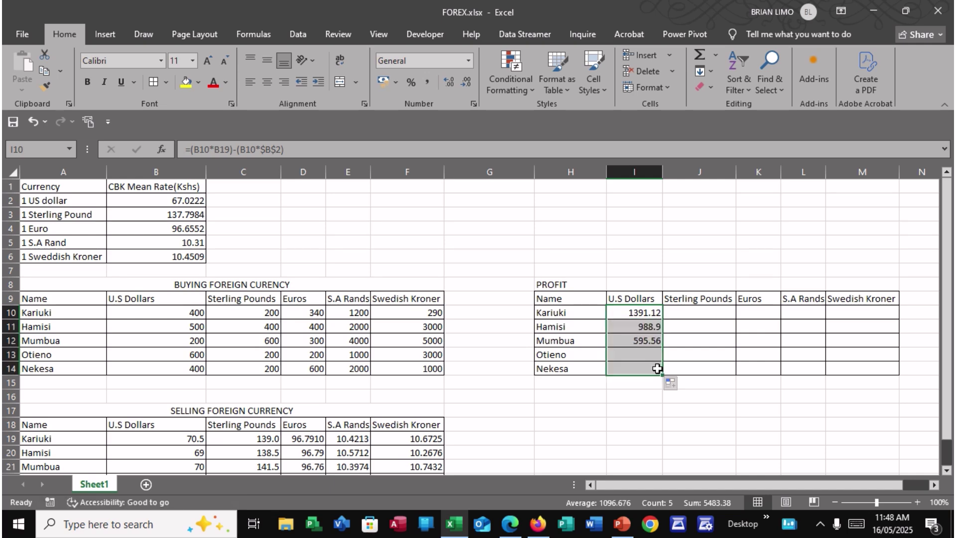
double_click(637, 327)
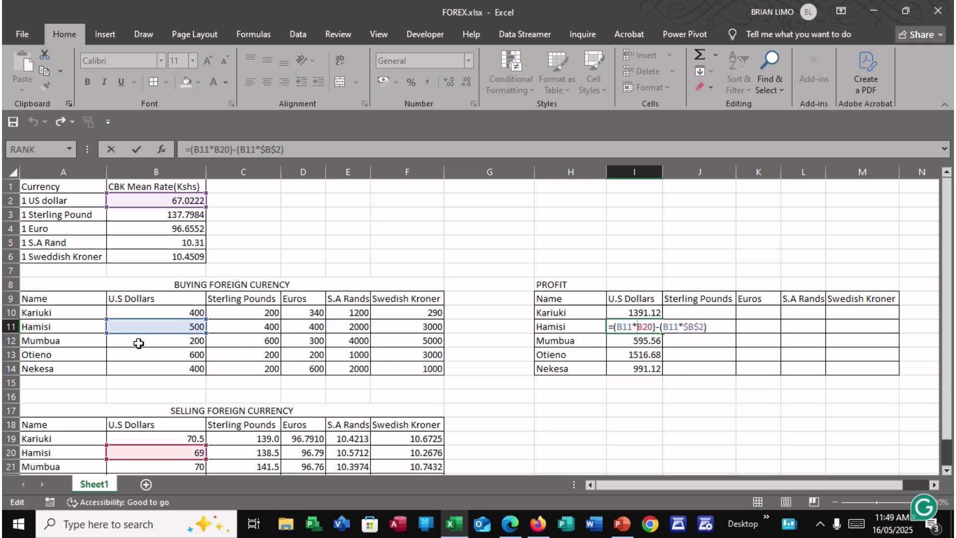
left_click(171, 326)
key("Return")
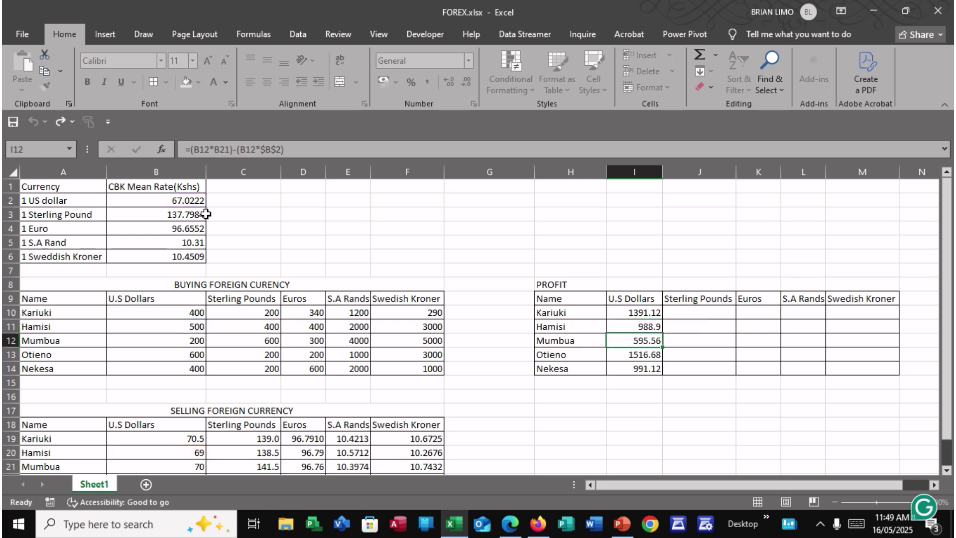
Calculate the Sterling Pounds profit in J10 with =(C19*C10)-(C10*$B$3) and fill the formula down to J14
left_click(695, 312)
type("=")
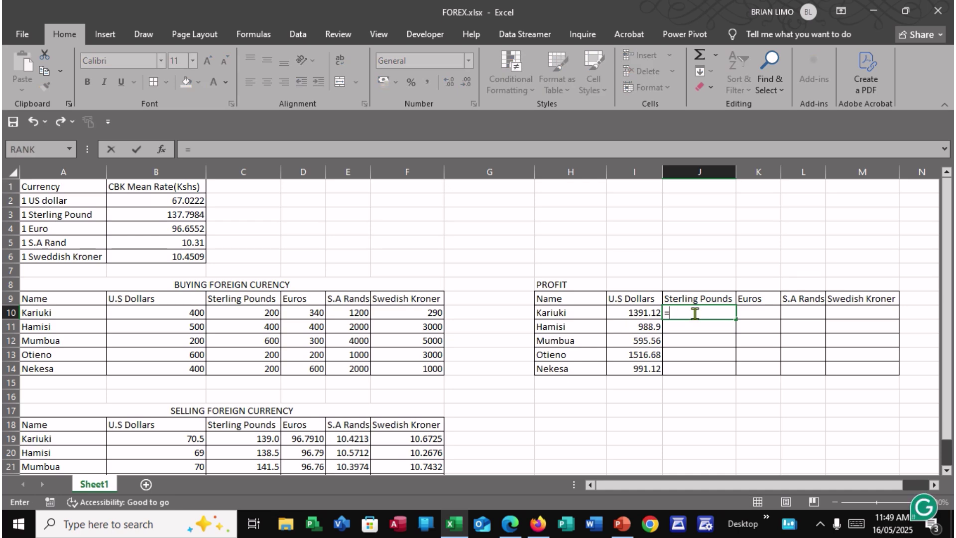
left_click(265, 312)
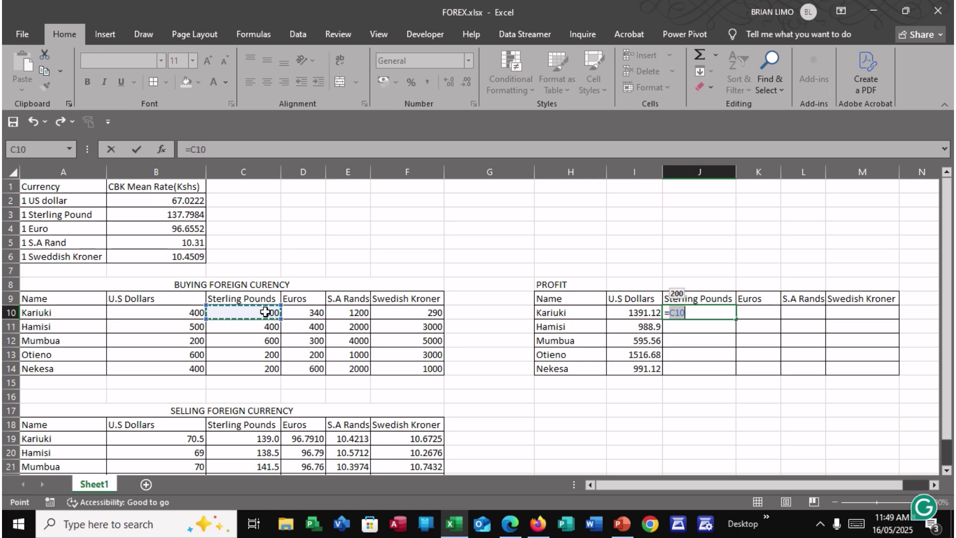
key("BackSpace")
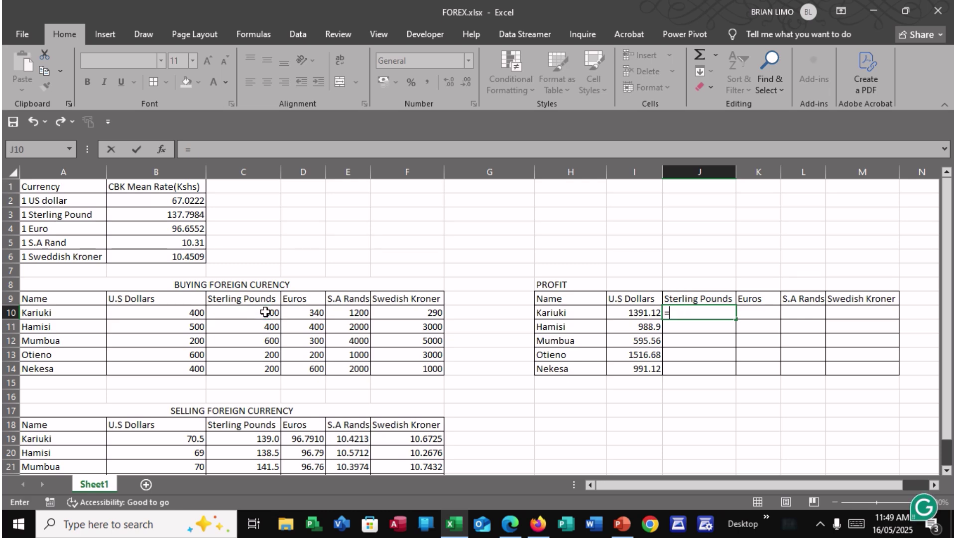
type("(")
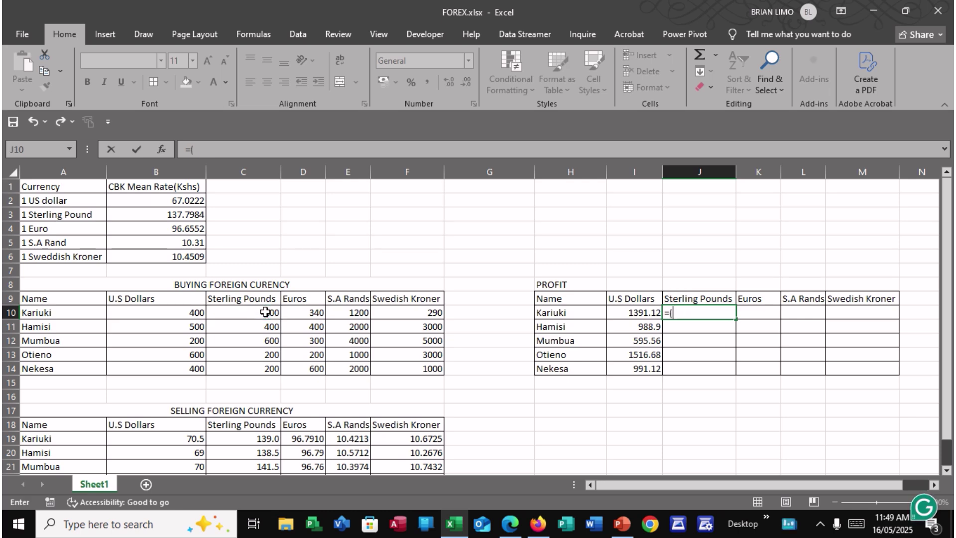
left_click(240, 438)
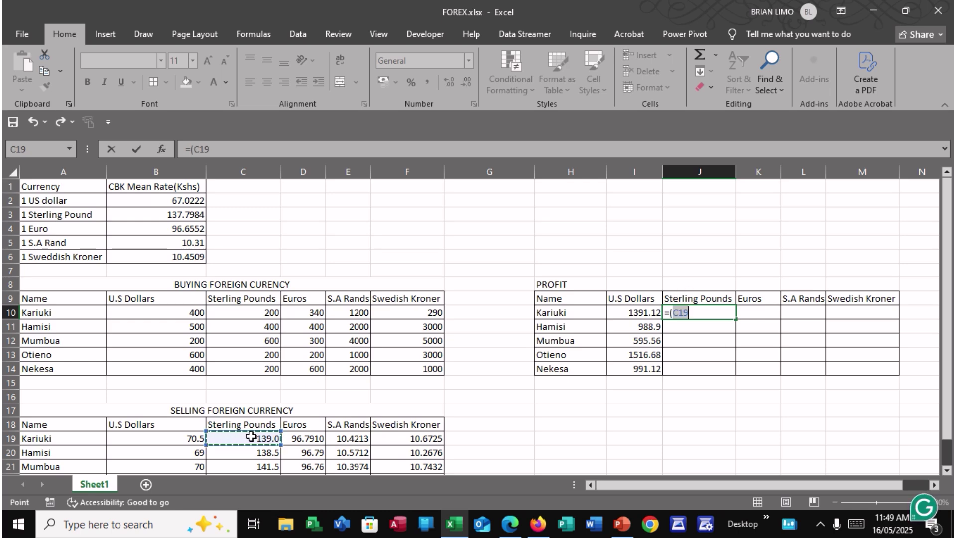
type("*")
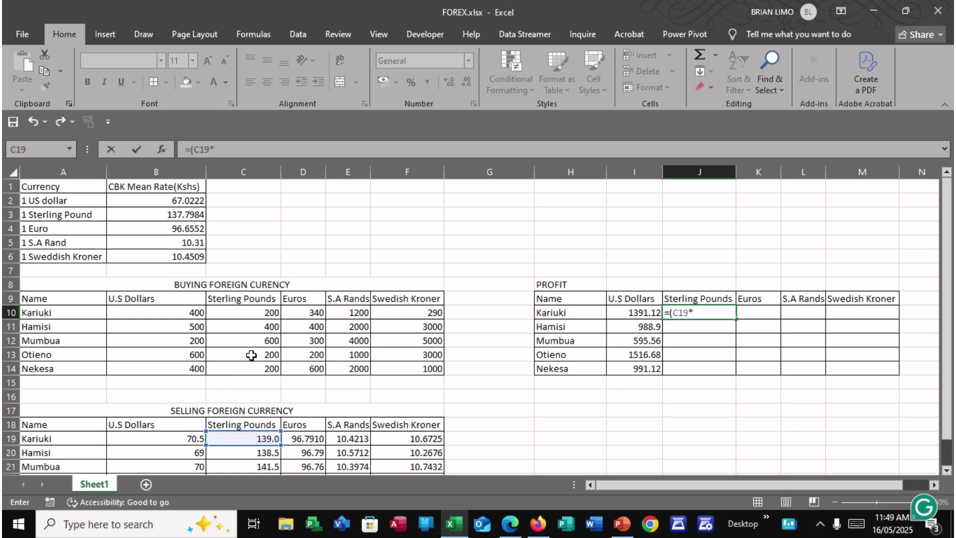
left_click(267, 311)
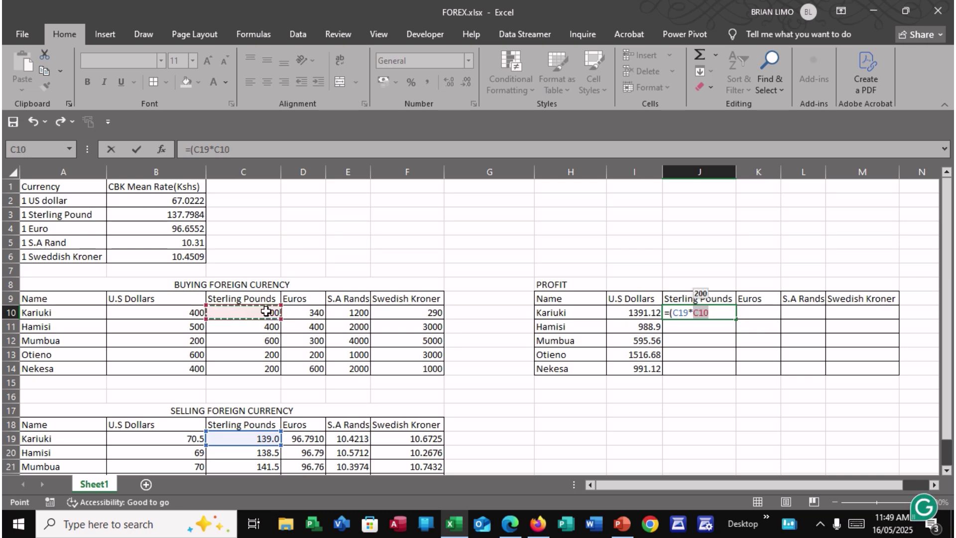
type(")-(")
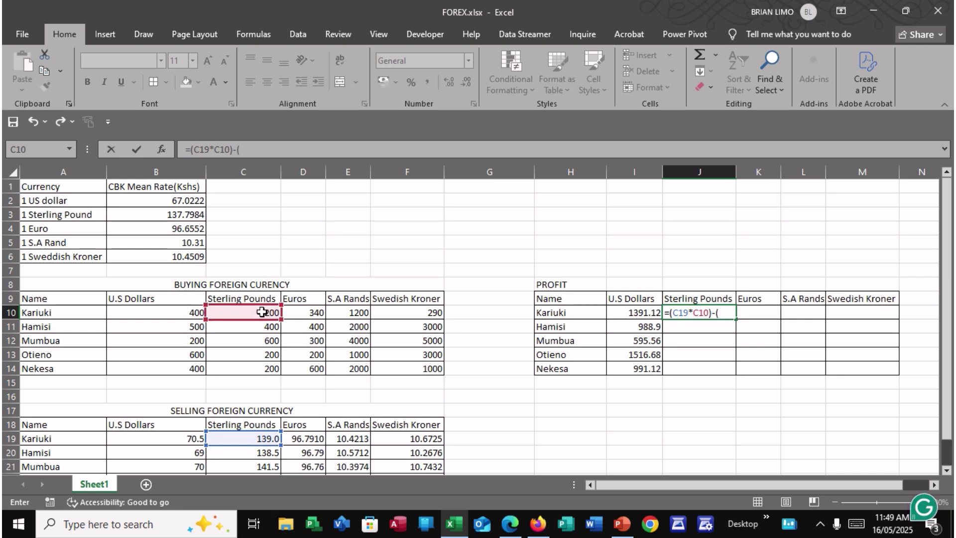
left_click(263, 314)
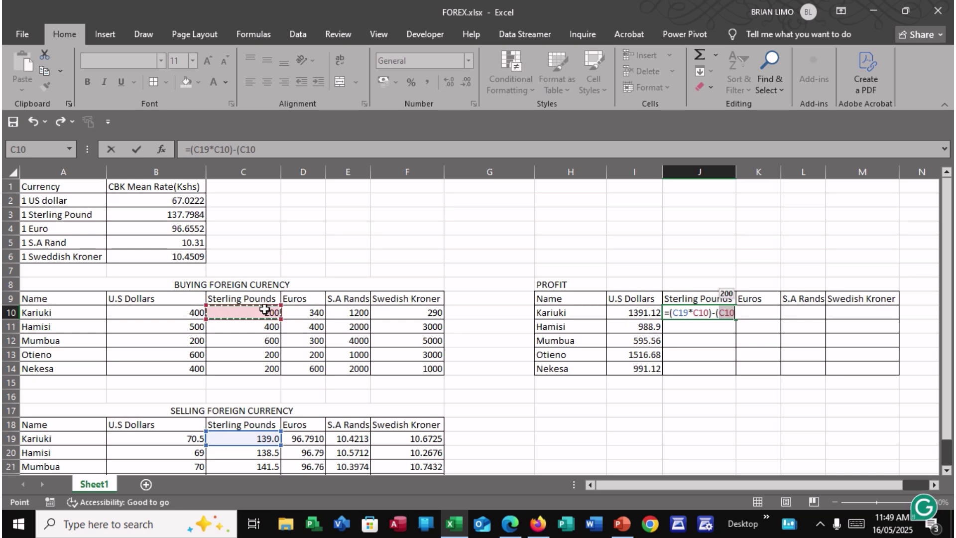
type("*")
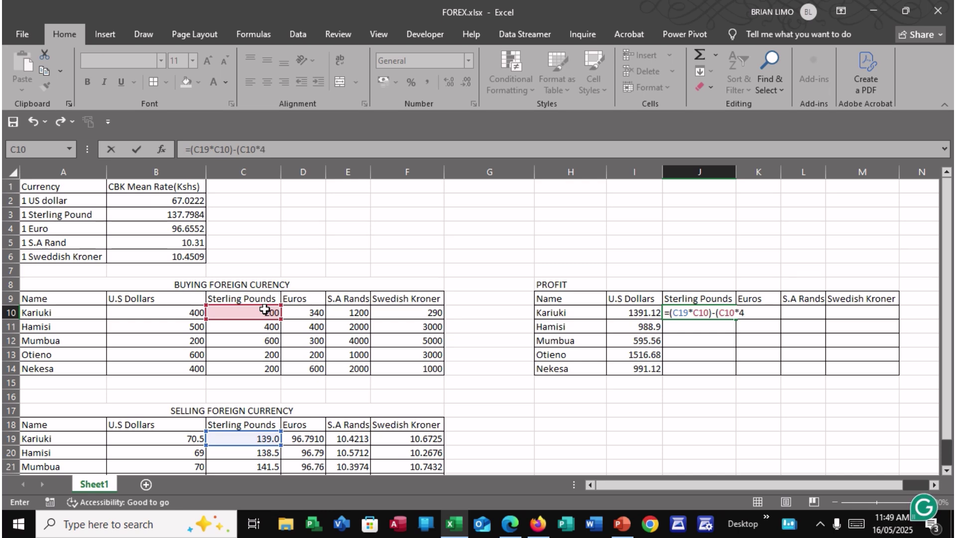
type("$B$3")
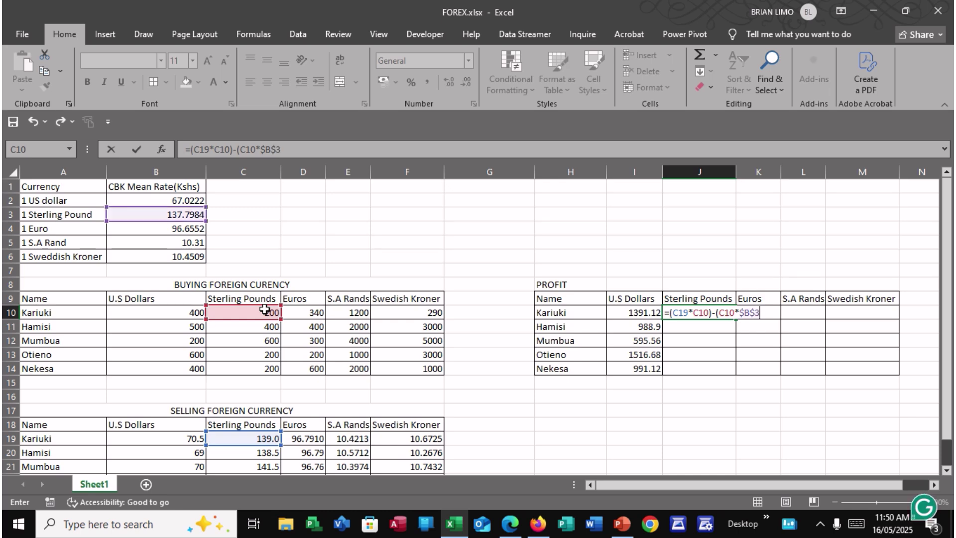
type(")")
key("ctrl+Return")
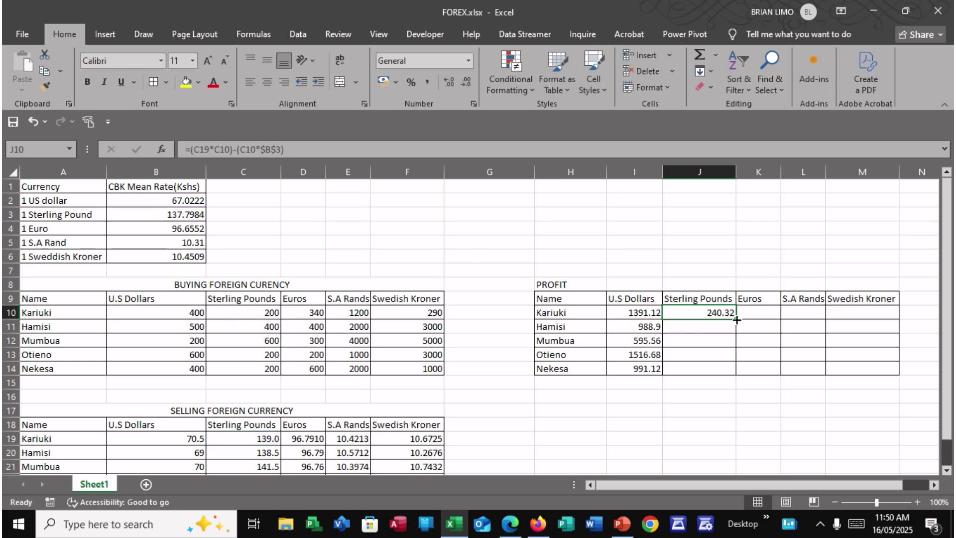
left_click_drag(736, 319, 735, 382)
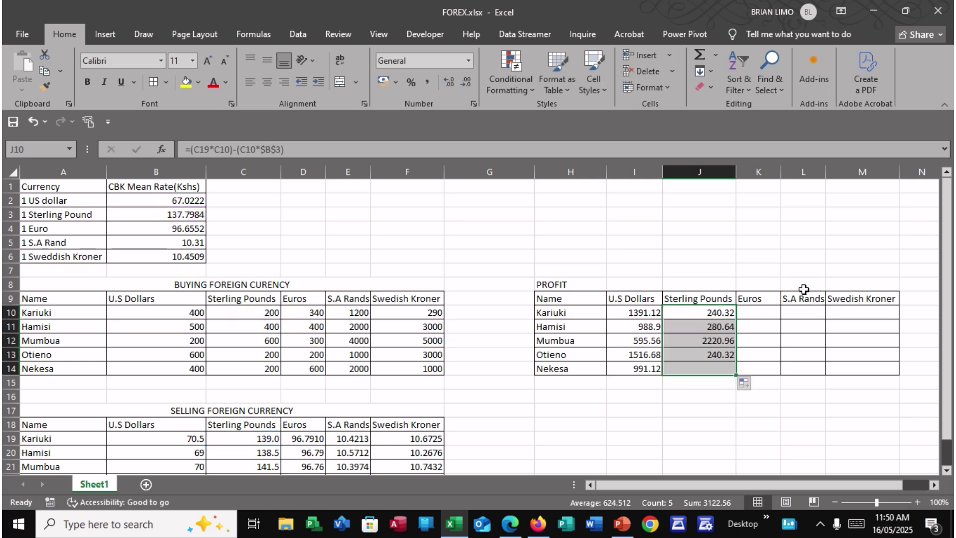
Calculate the Euros profit in K10 with =(D10*D19)-(D10*$B$4) and fill the formula down to K14
left_click(767, 312)
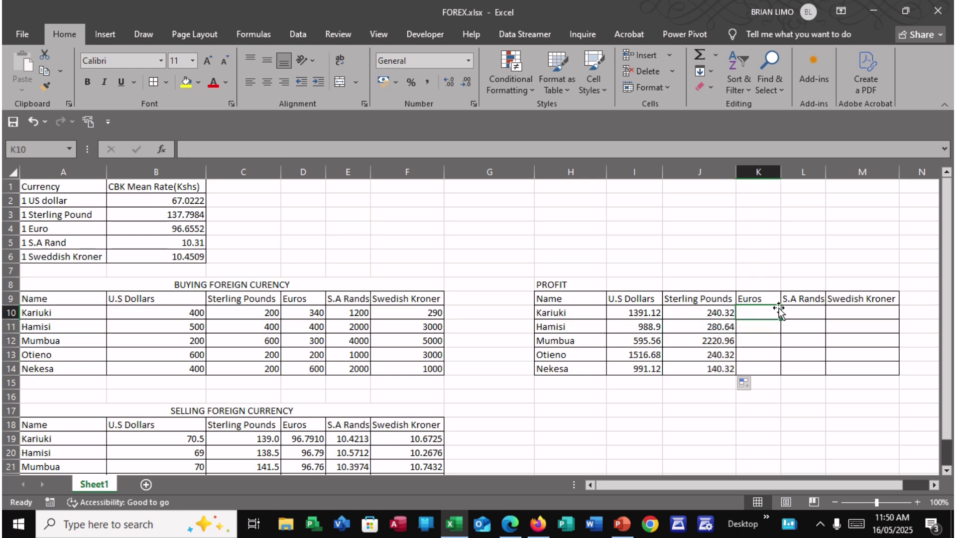
type("=")
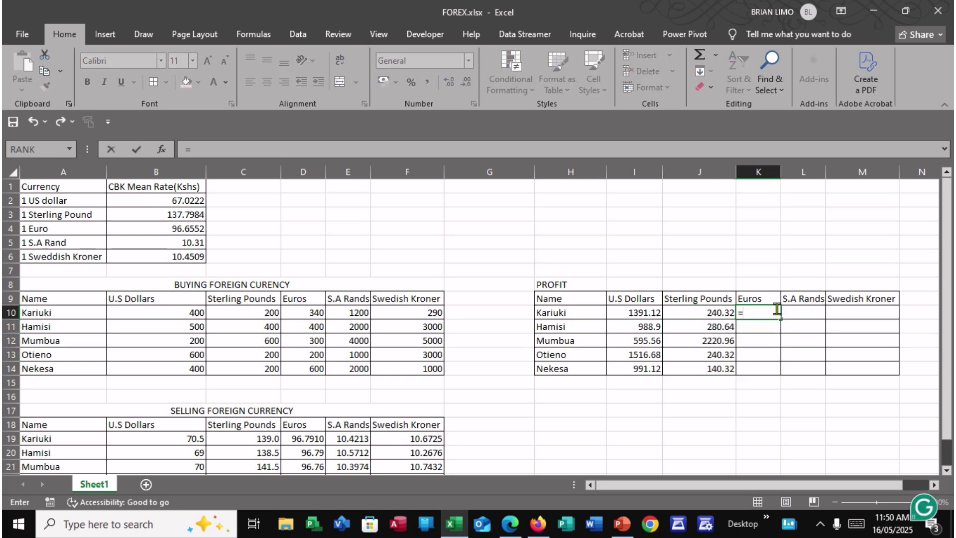
type("(")
left_click(309, 313)
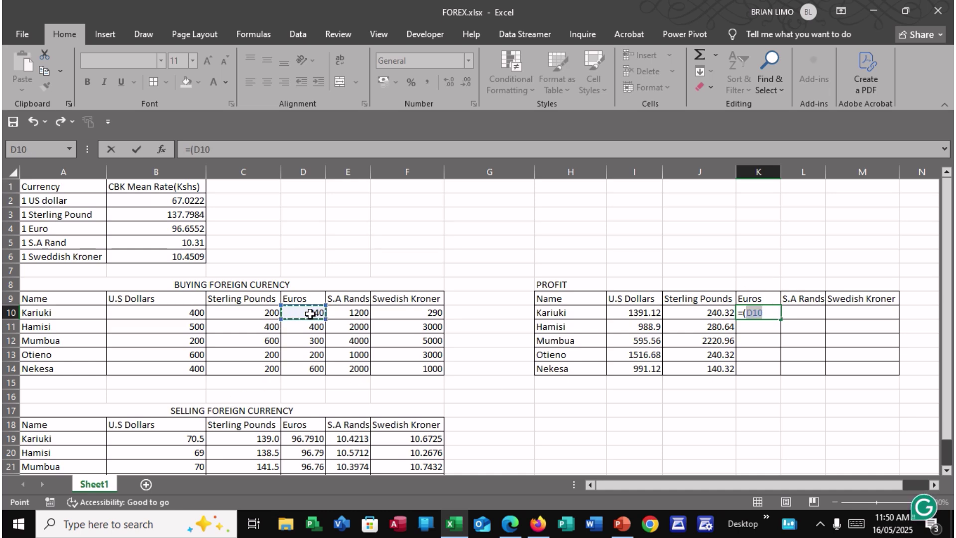
type("*")
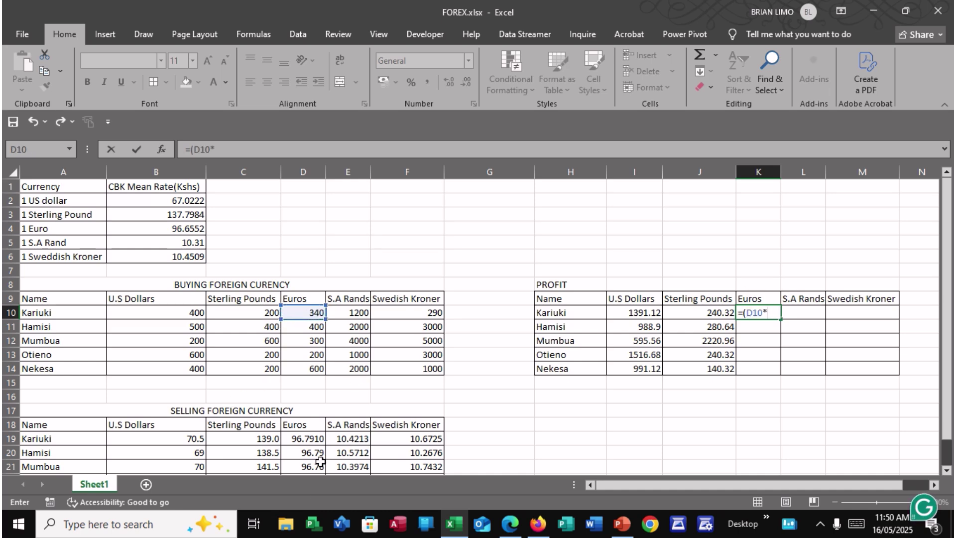
left_click(304, 439)
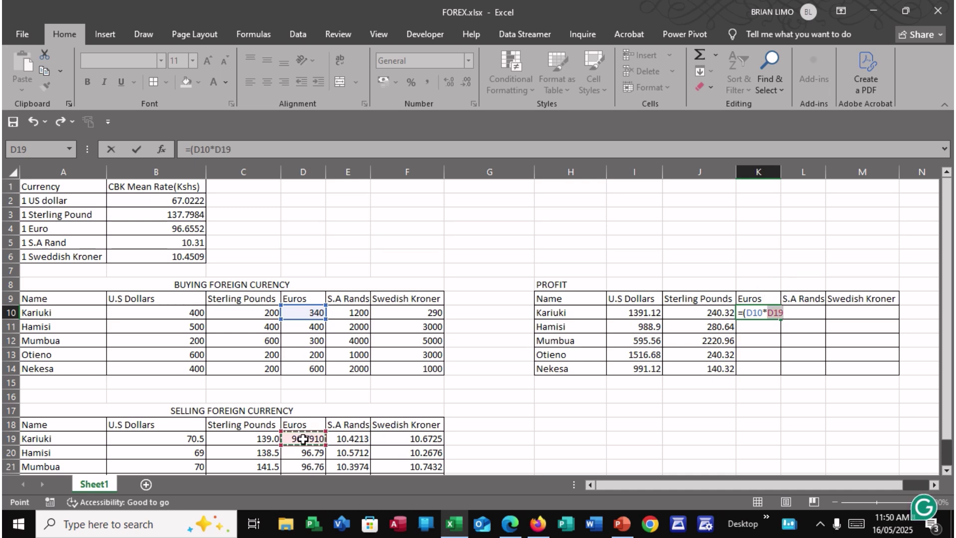
type(")")
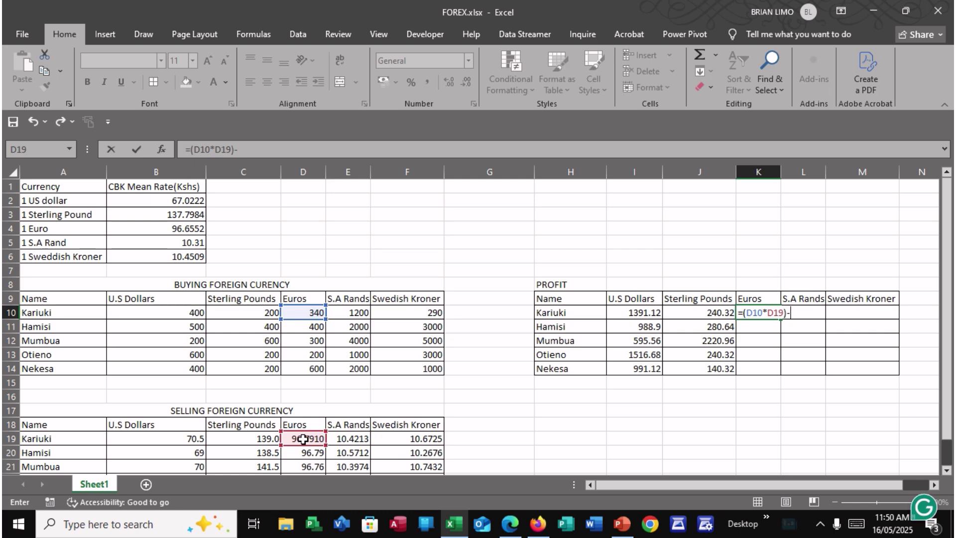
type("-(")
left_click(307, 313)
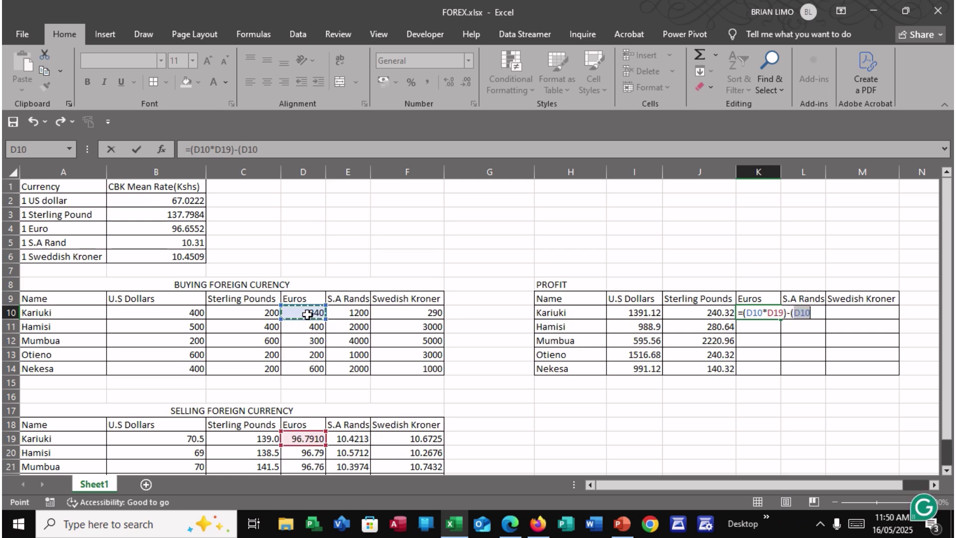
type("*")
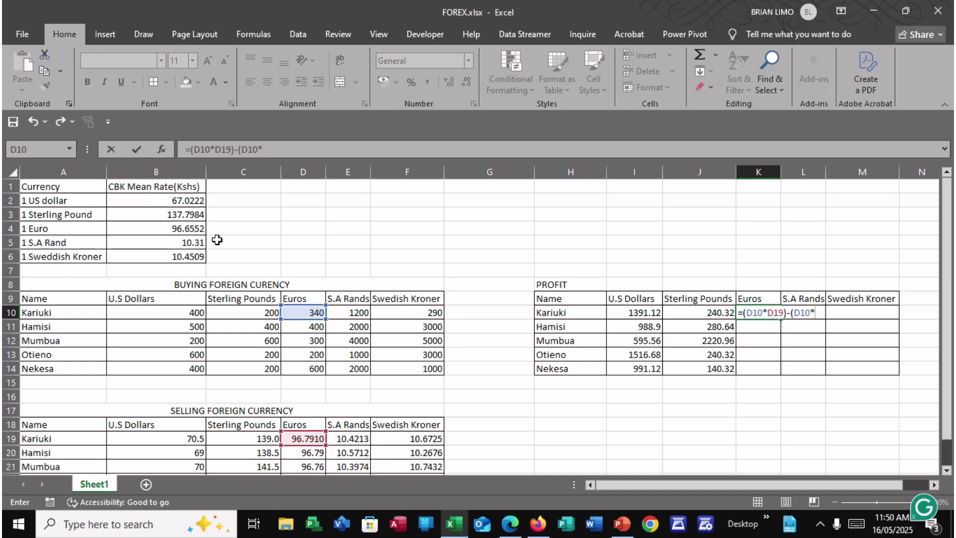
type("$B$")
left_click(178, 228)
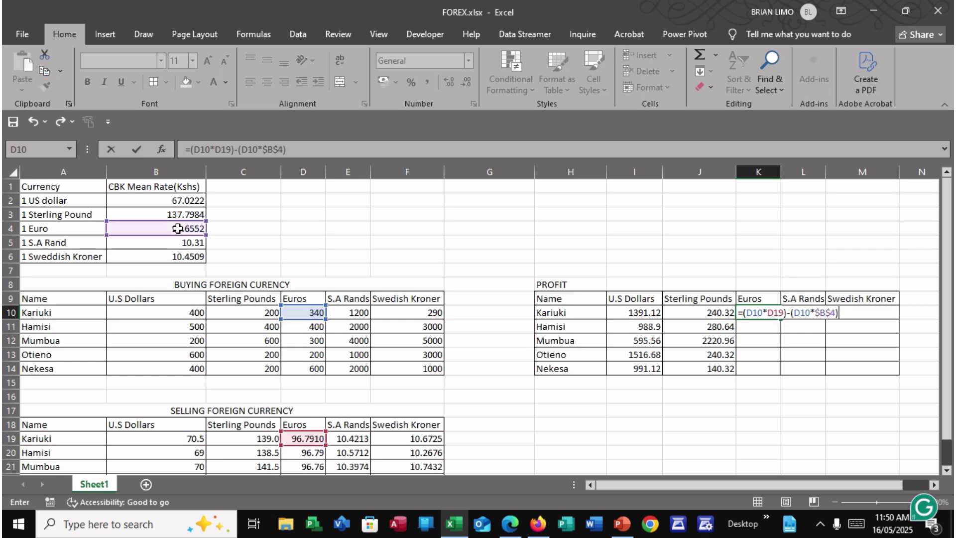
type(")")
key("Return")
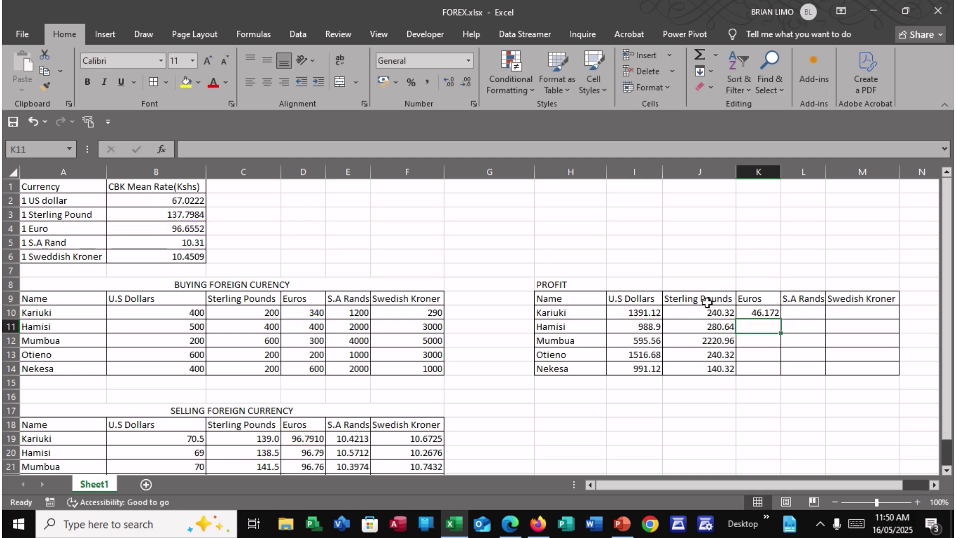
left_click(776, 314)
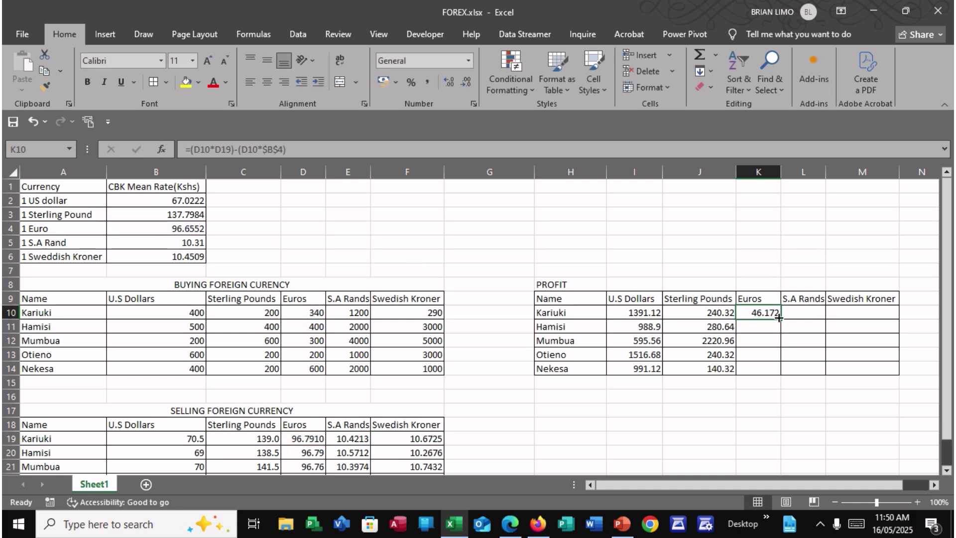
left_click_drag(779, 317, 779, 371)
Calculate the S.A Rands profit in L10 with =(E19*E10)-(E10*$B$5) and fill the formula down to L14
left_click(804, 310)
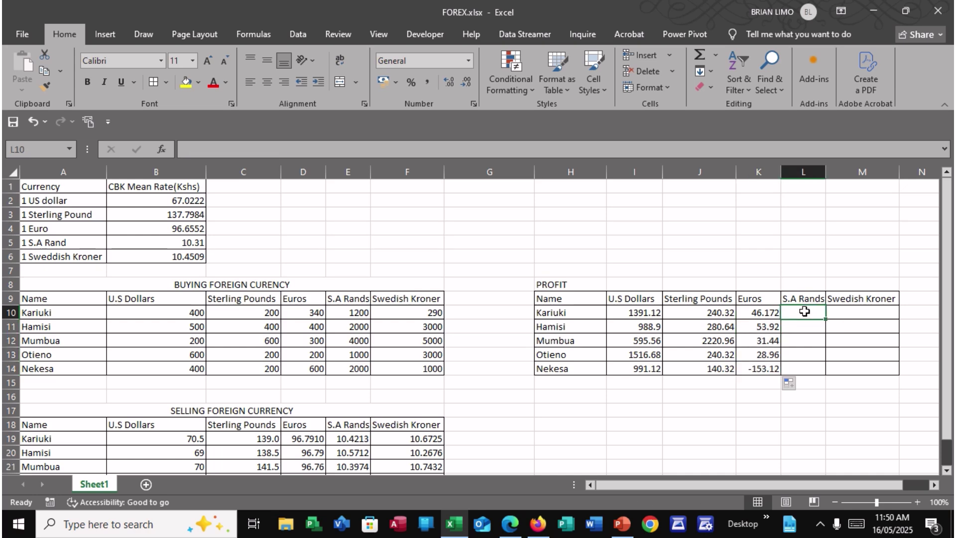
type("=")
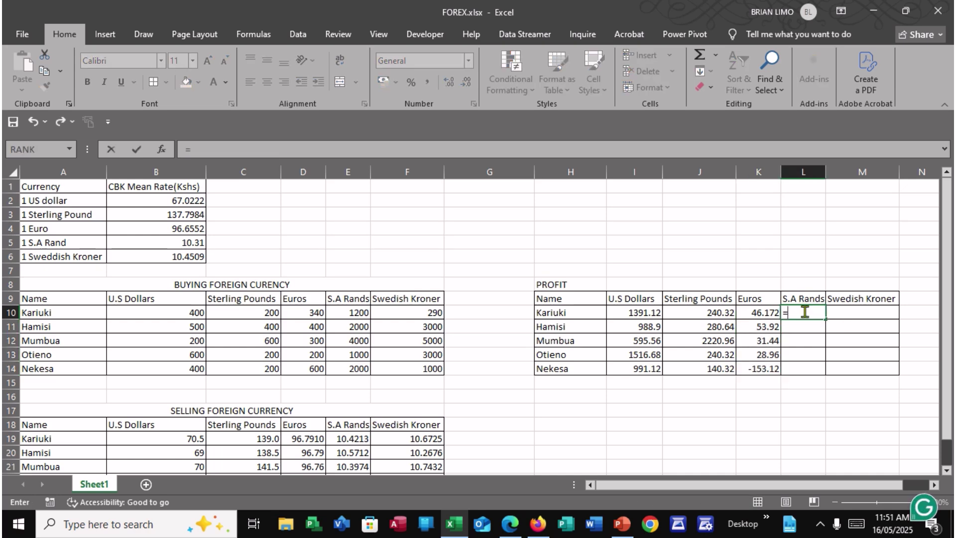
type("(")
left_click(350, 438)
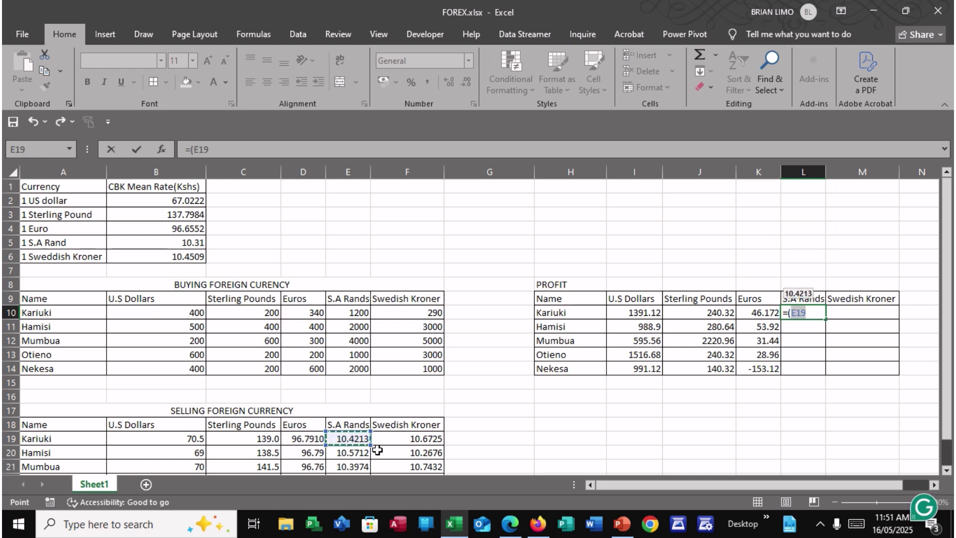
type("*")
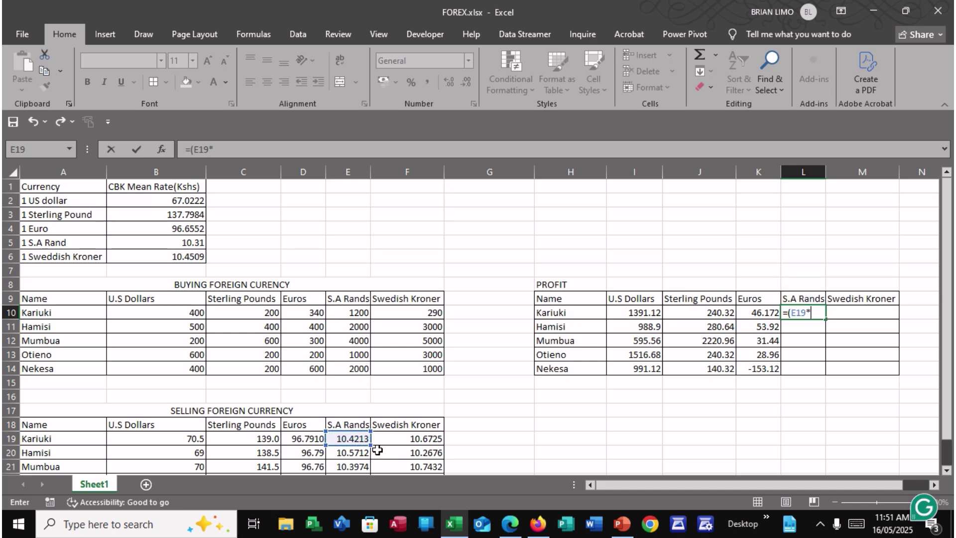
left_click(345, 311)
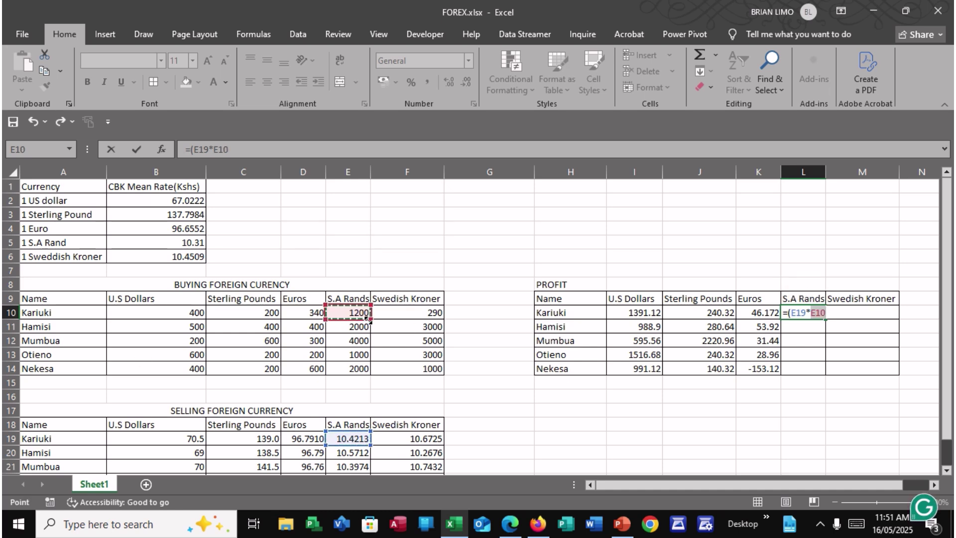
type(")-(")
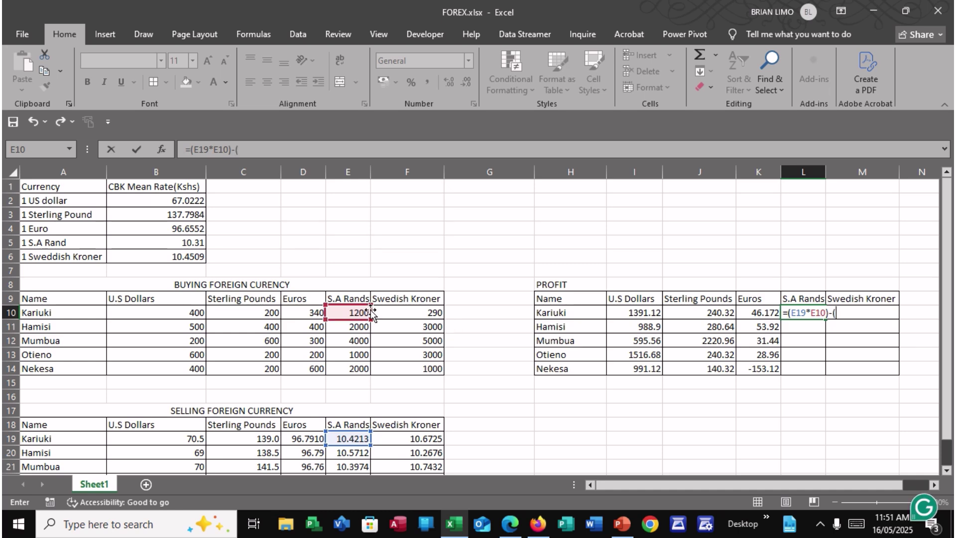
left_click(354, 311)
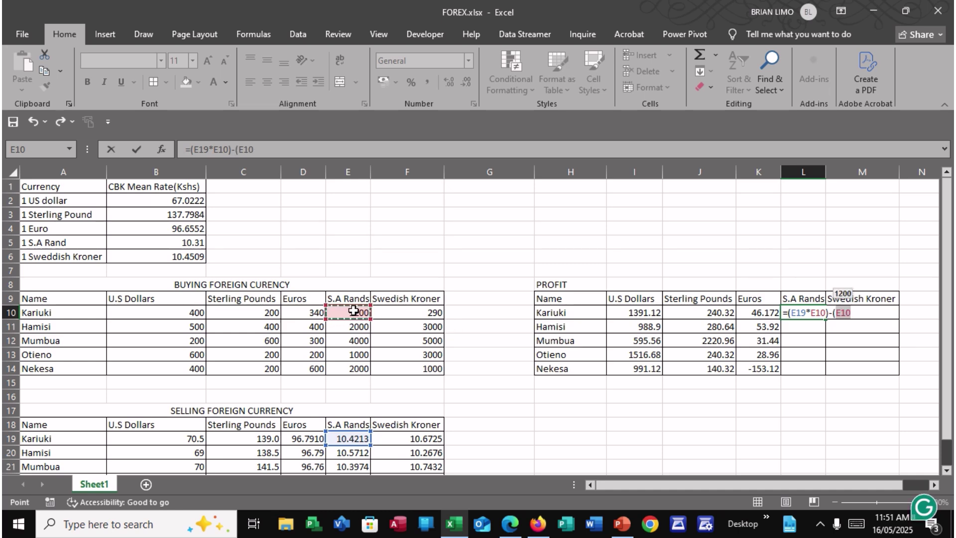
type("*$")
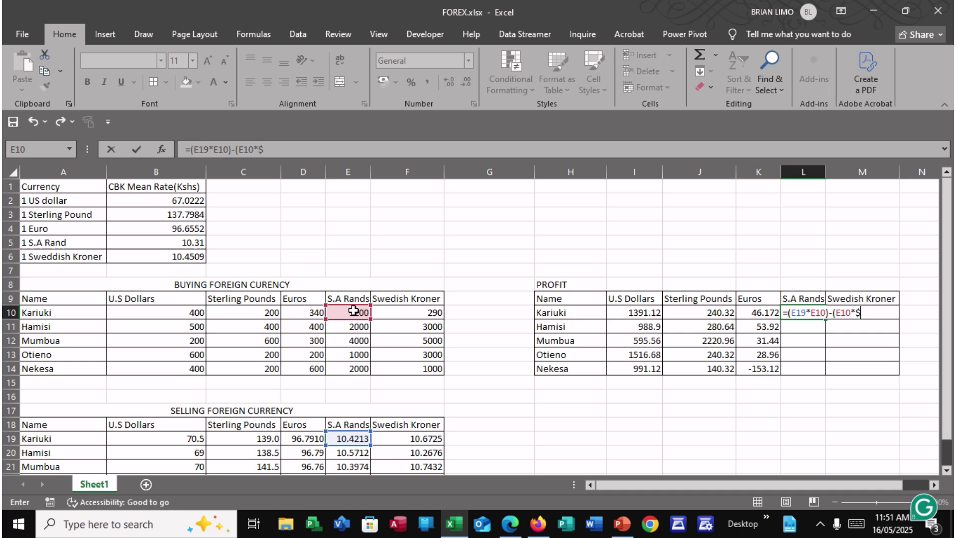
type("B$#")
type("5")
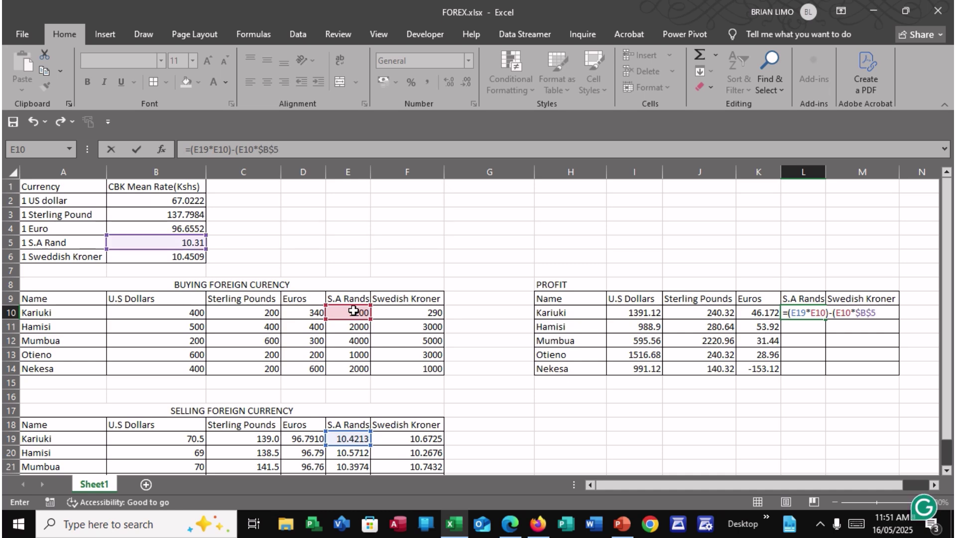
type(")")
key("Return")
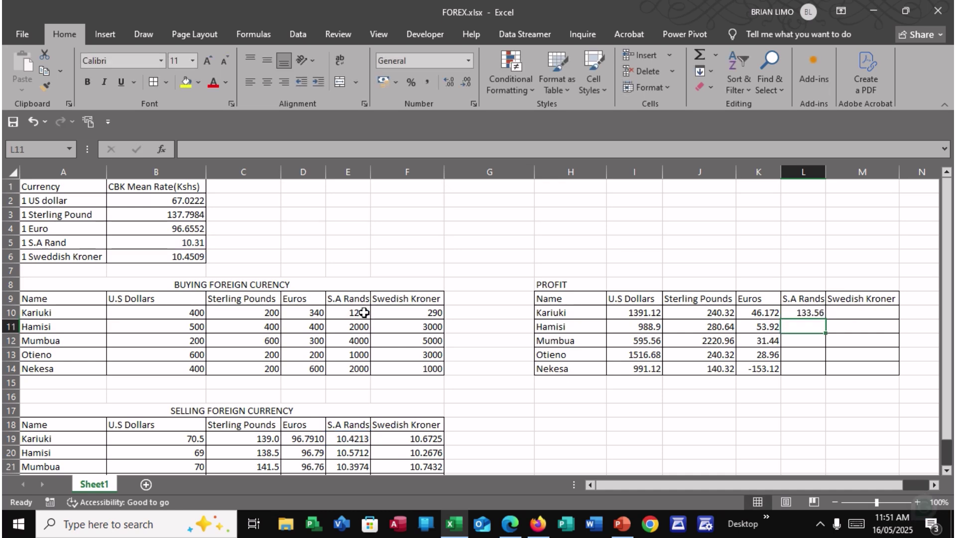
left_click(800, 316)
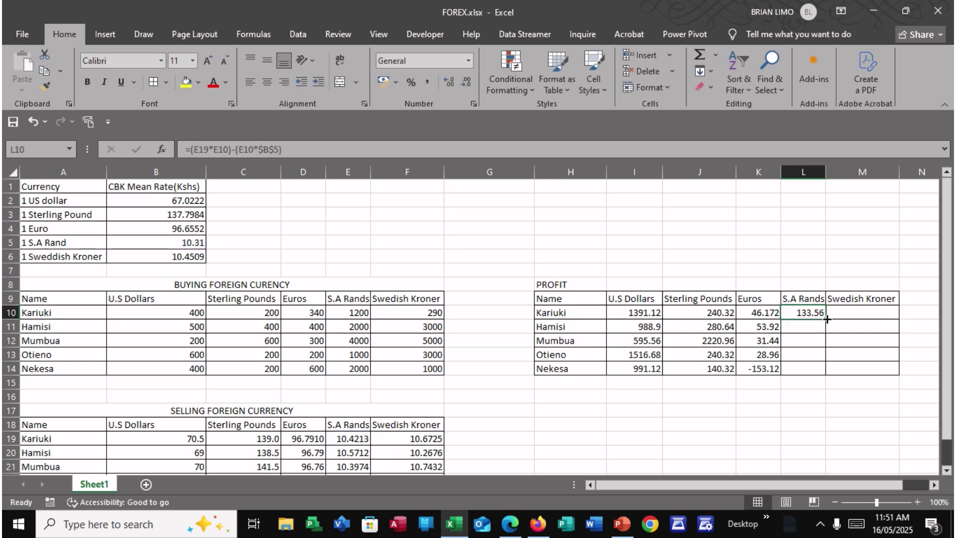
left_click_drag(827, 319, 824, 379)
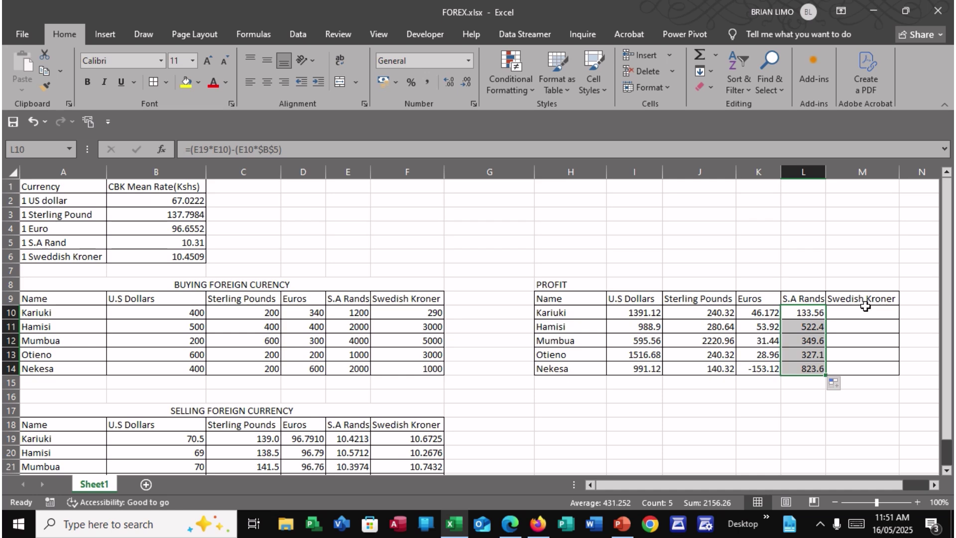
Calculate the Swedish Kroner profit in M10 with =(F19*F10)-(F10*$B$6) and fill the formula down to M14
left_click(865, 310)
type("=")
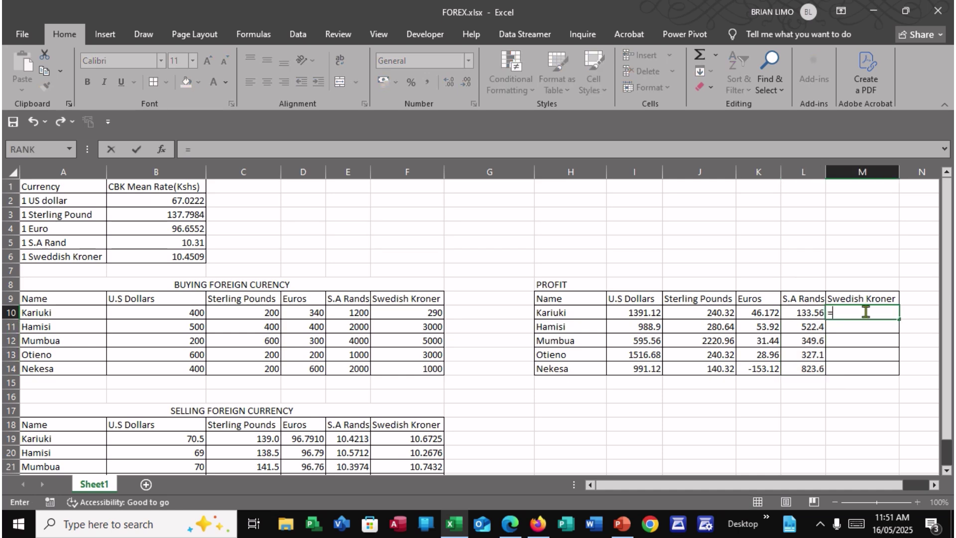
left_click(409, 440)
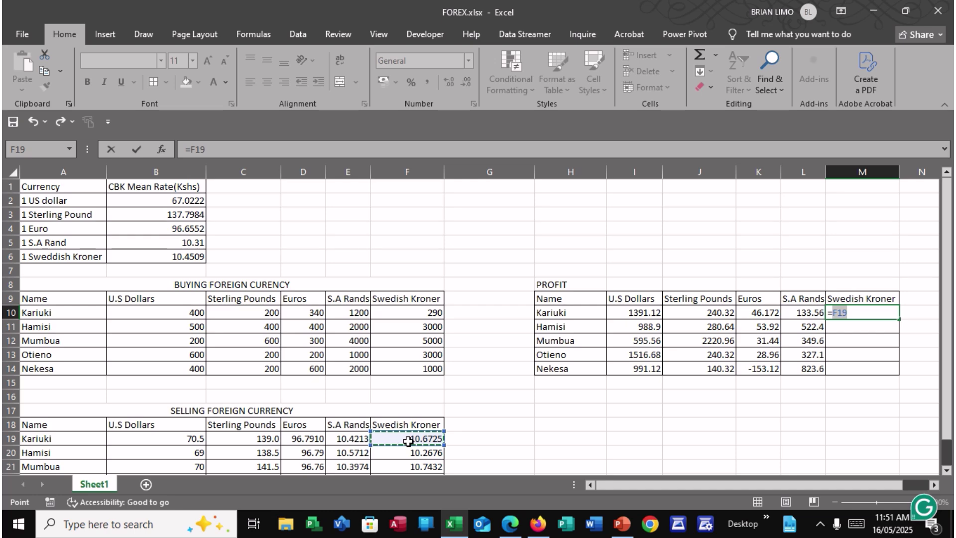
type("*")
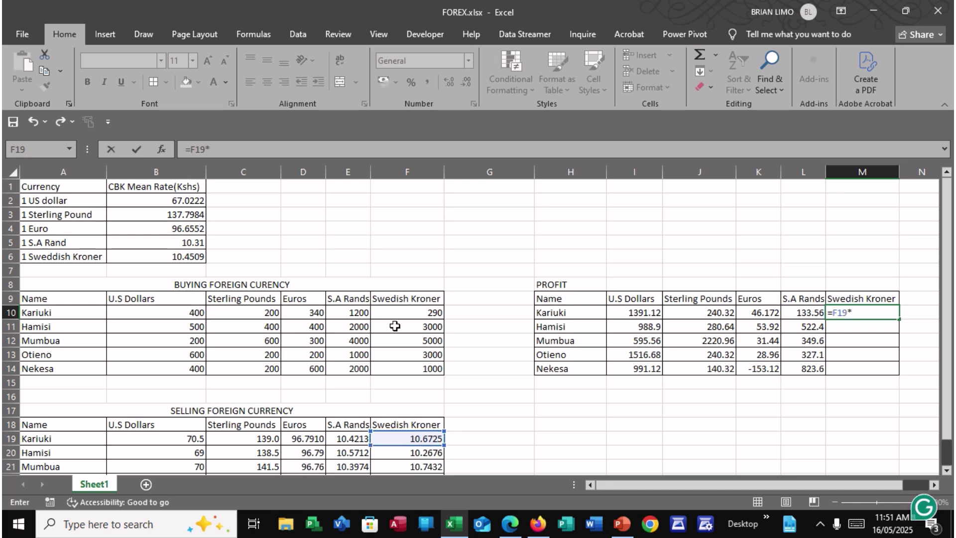
left_click(421, 313)
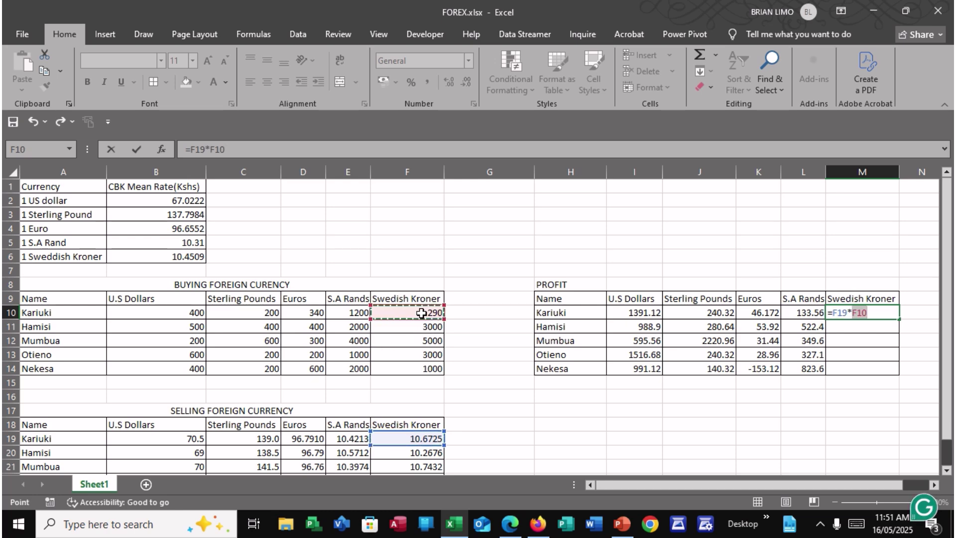
type(")")
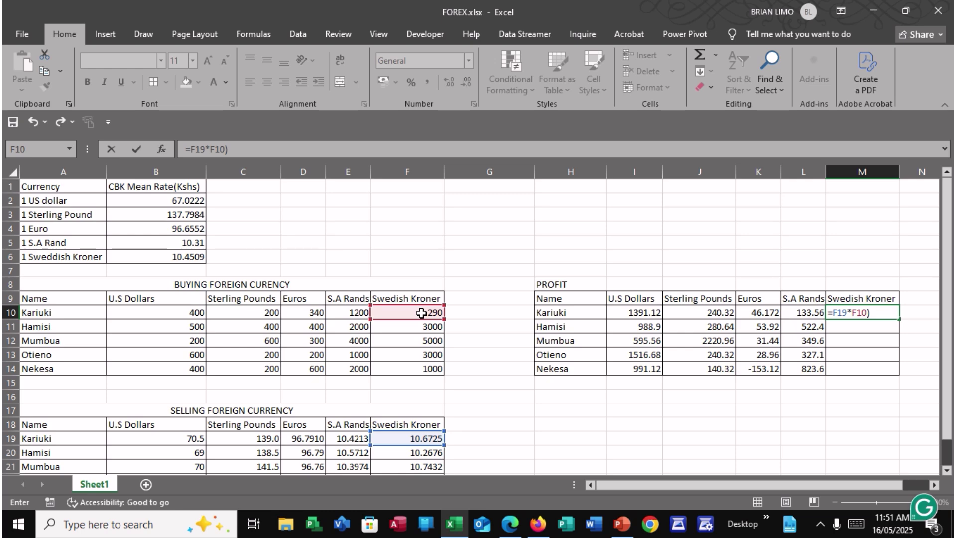
left_click(833, 313)
type("(")
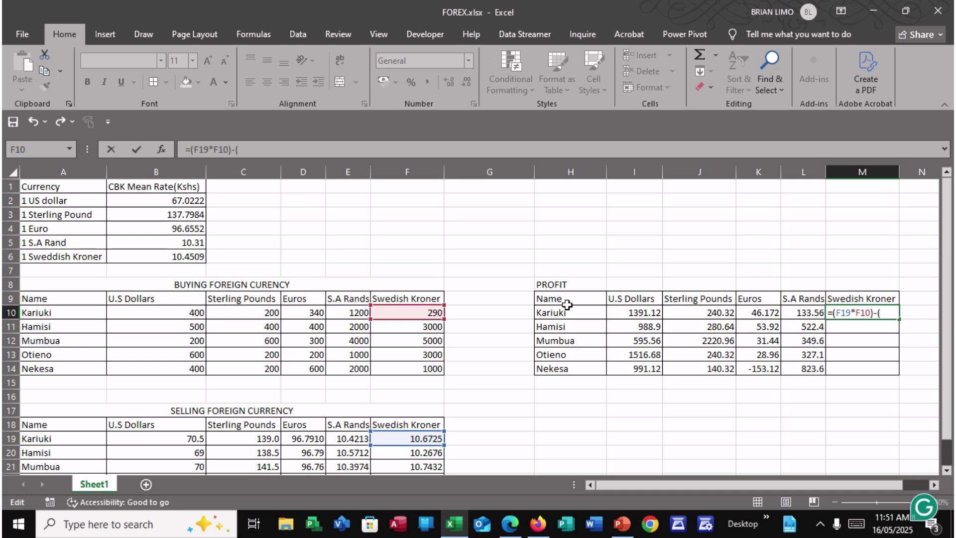
left_click(388, 312)
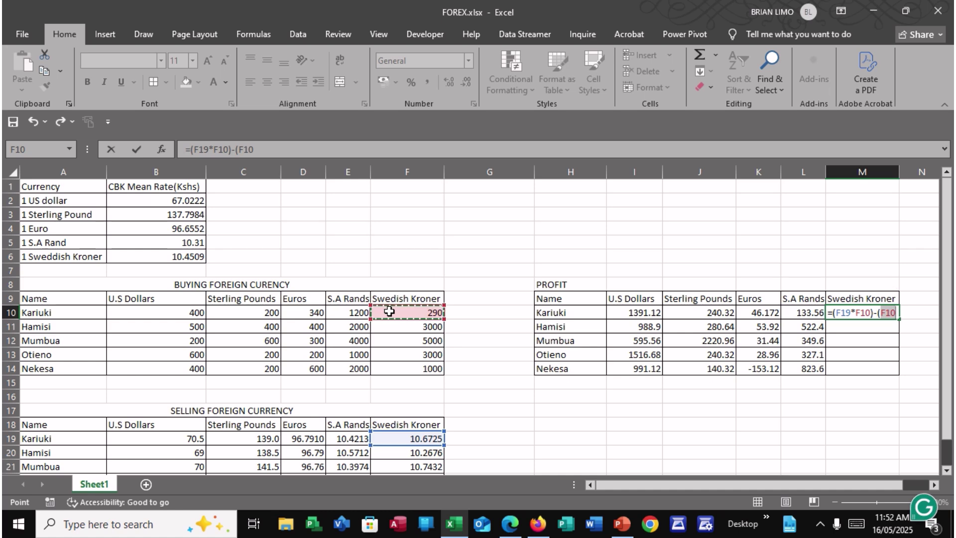
type("*")
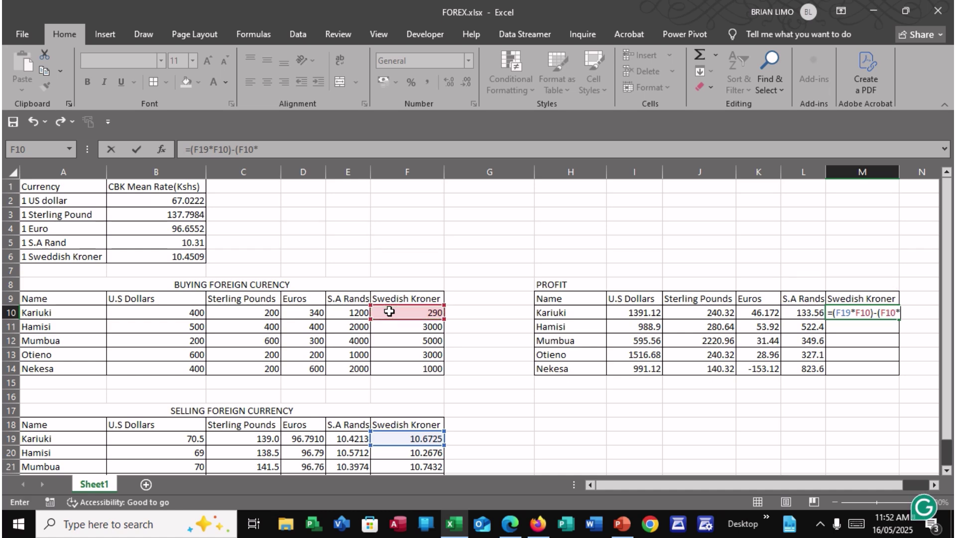
type("$B$6")
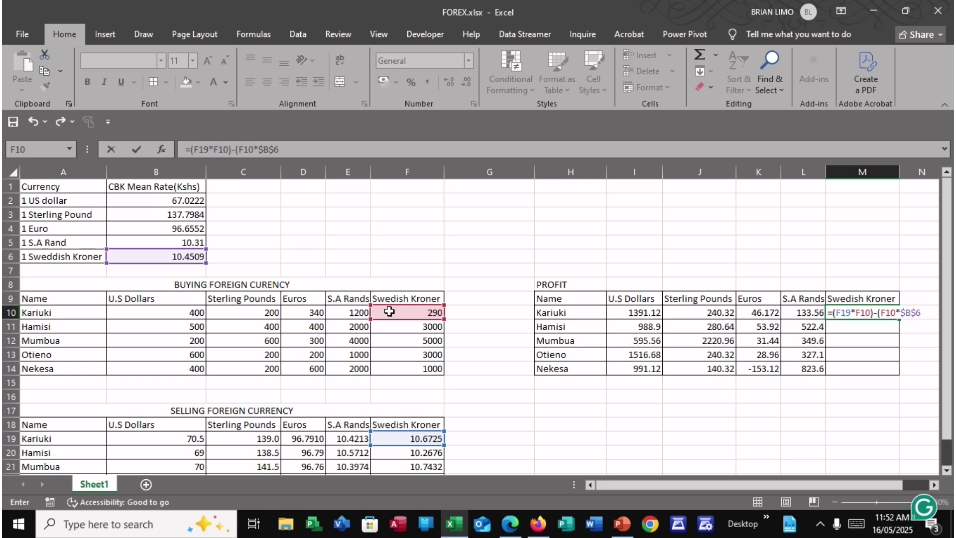
key("Return")
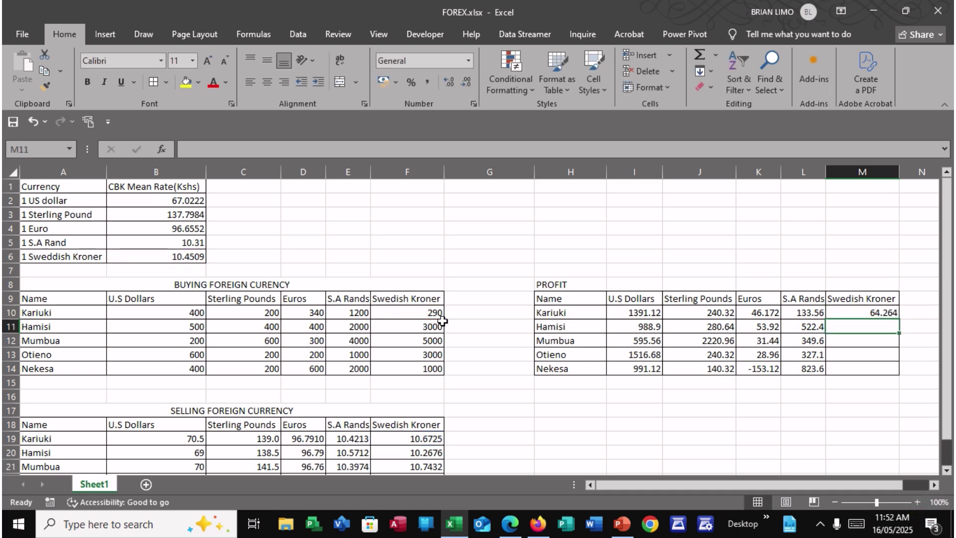
left_click(875, 314)
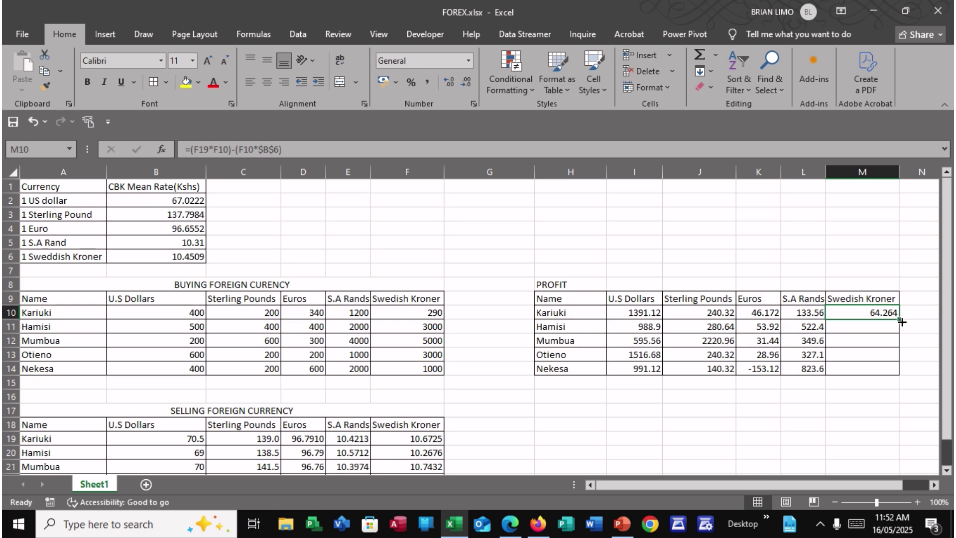
left_click_drag(900, 319, 879, 371)
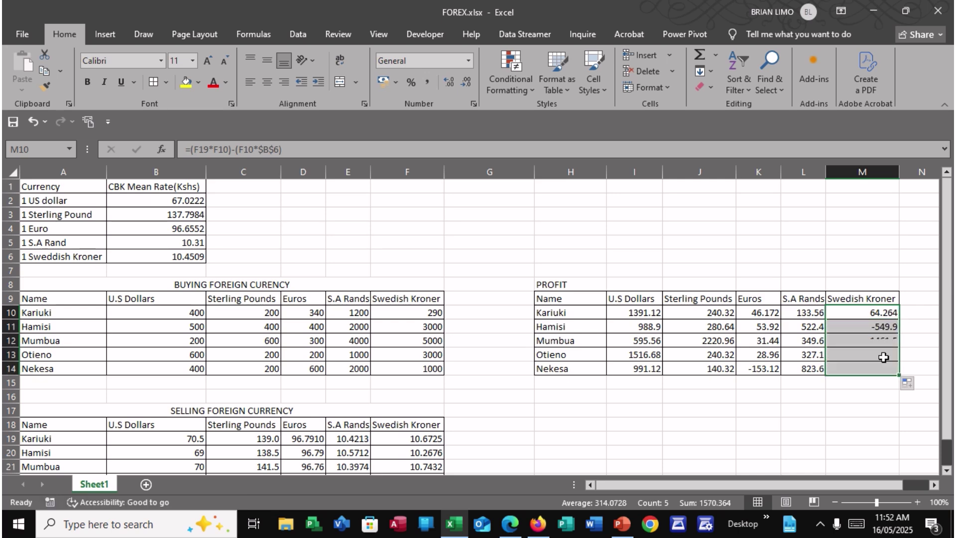
Add the heading TOTALS PROFIT in N9 of the profit table and widen column N to fit it
left_click(908, 299)
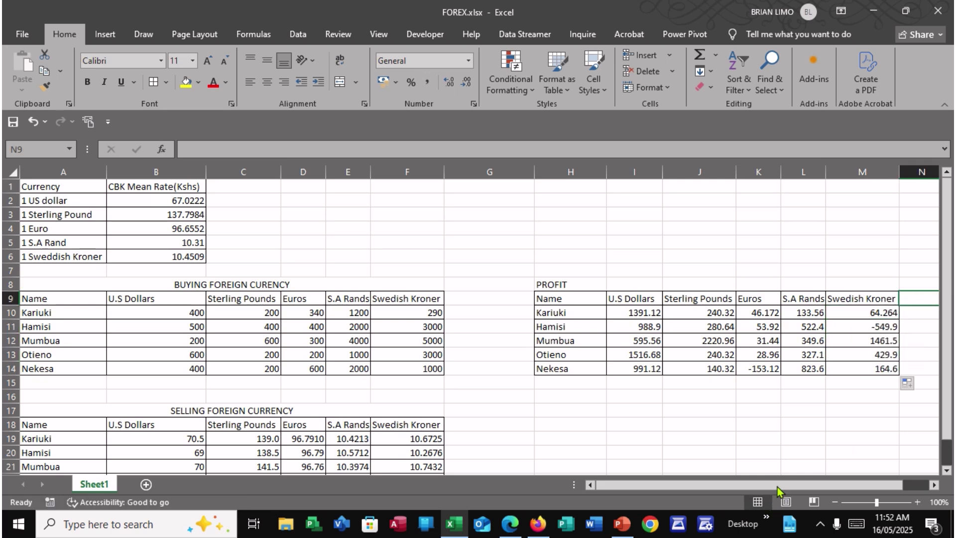
left_click_drag(781, 483, 809, 485)
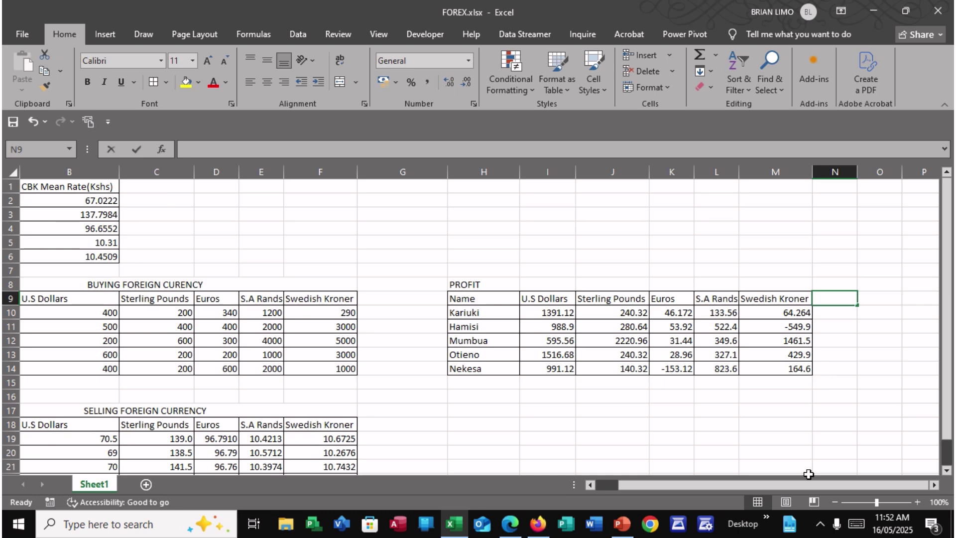
type("TOTALS PROFIT")
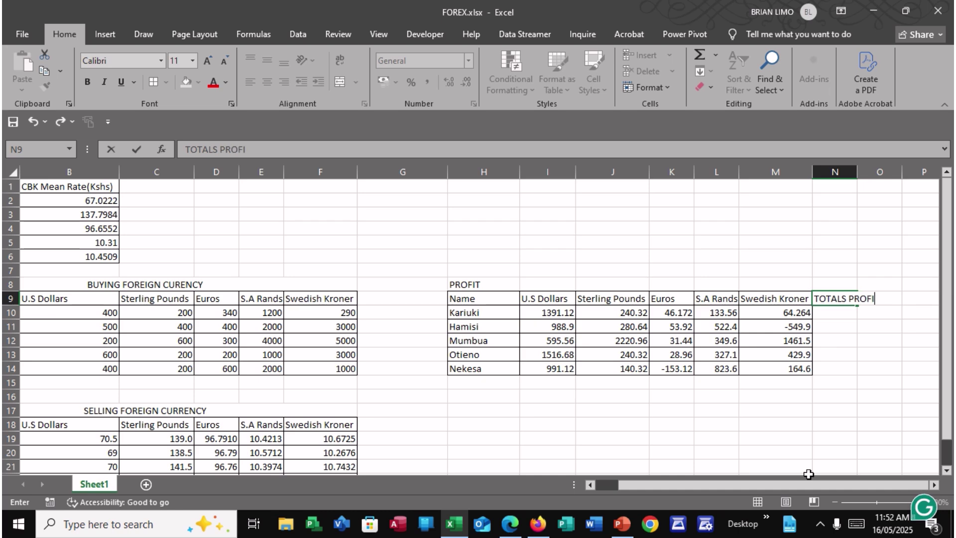
double_click(852, 297)
left_click(867, 186)
double_click(857, 172)
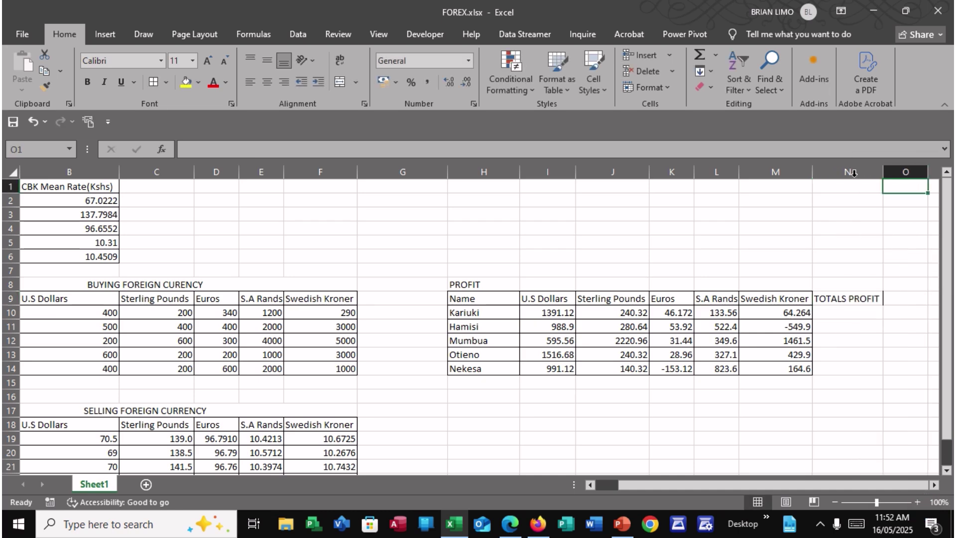
Total the trader profits in N10 with =SUM(J10:M10) and fill the formula down to N14
left_click(842, 311)
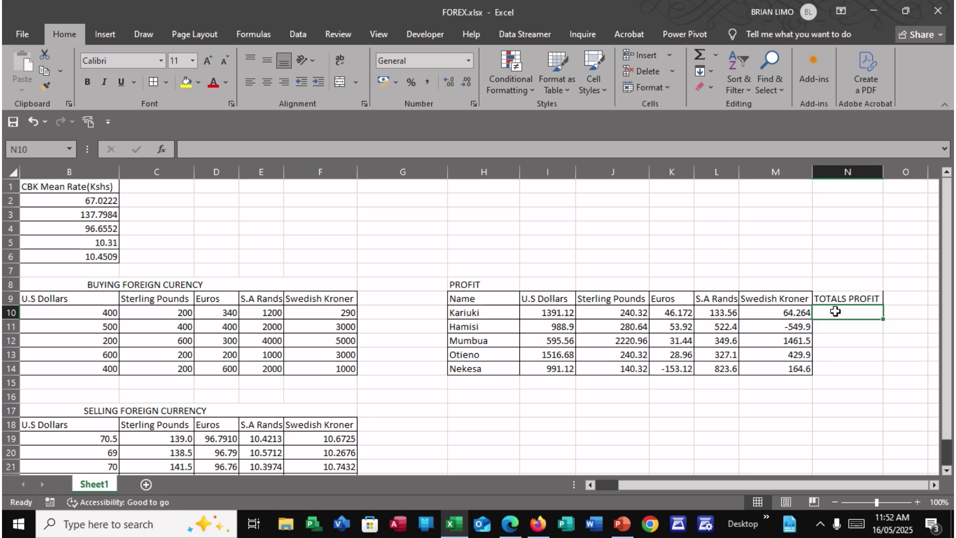
type("=")
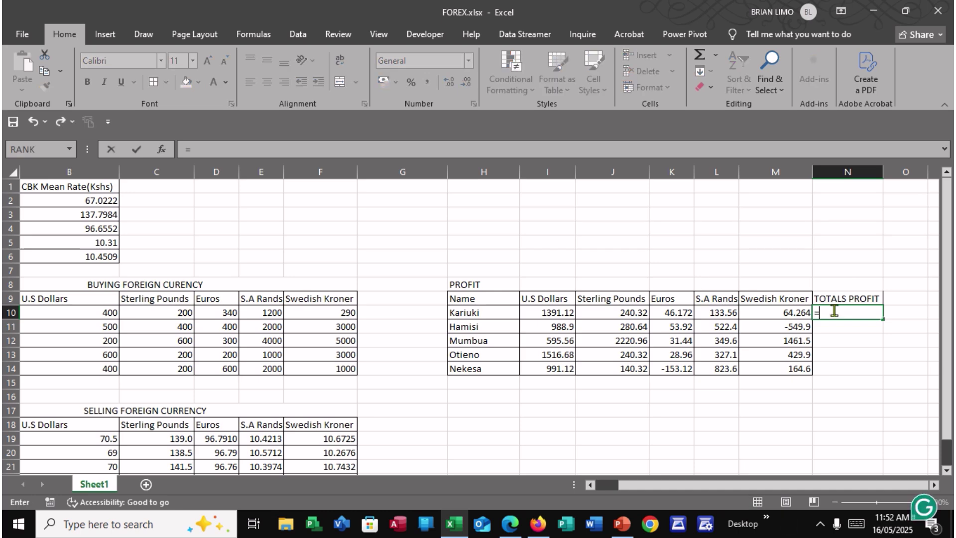
type("SUM?(")
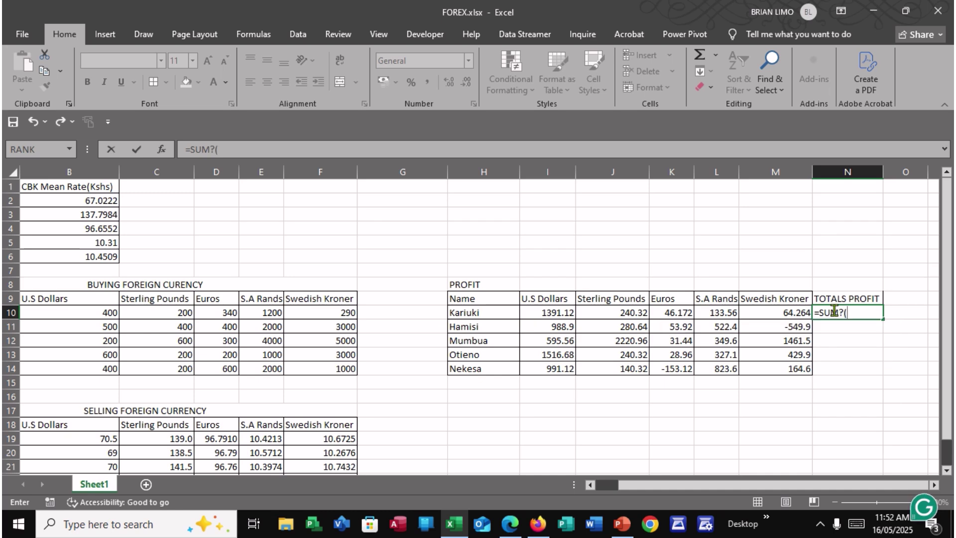
key("BackSpace")
key("BackSpace")
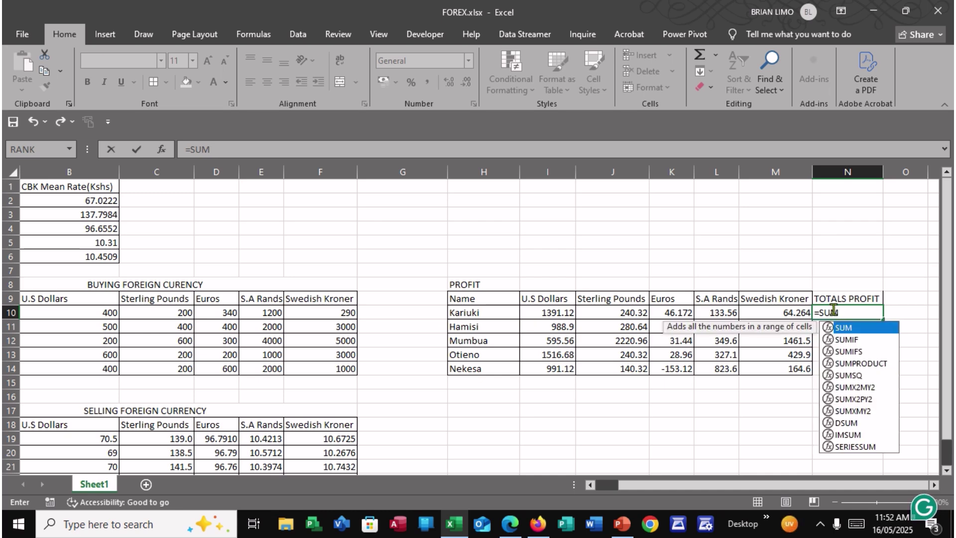
type("(")
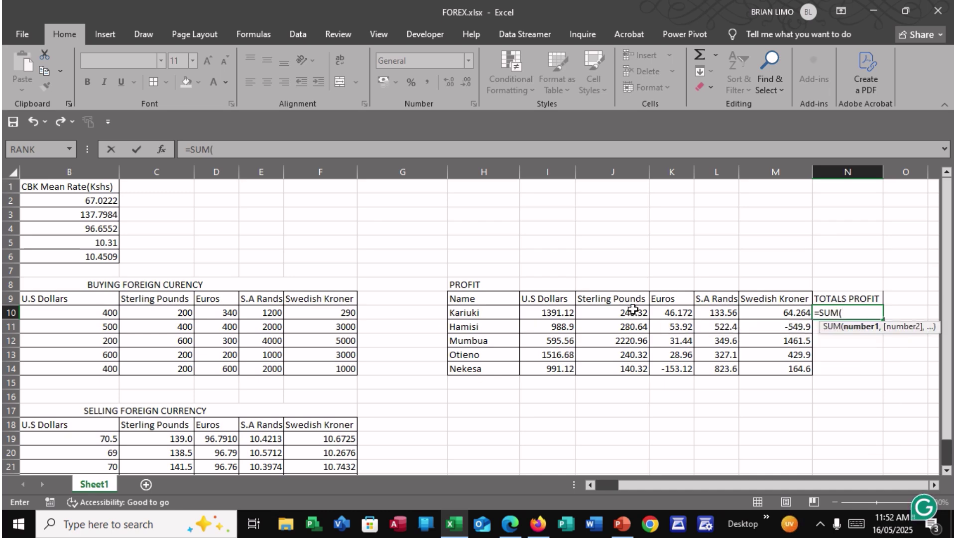
left_click(633, 309)
key("F8")
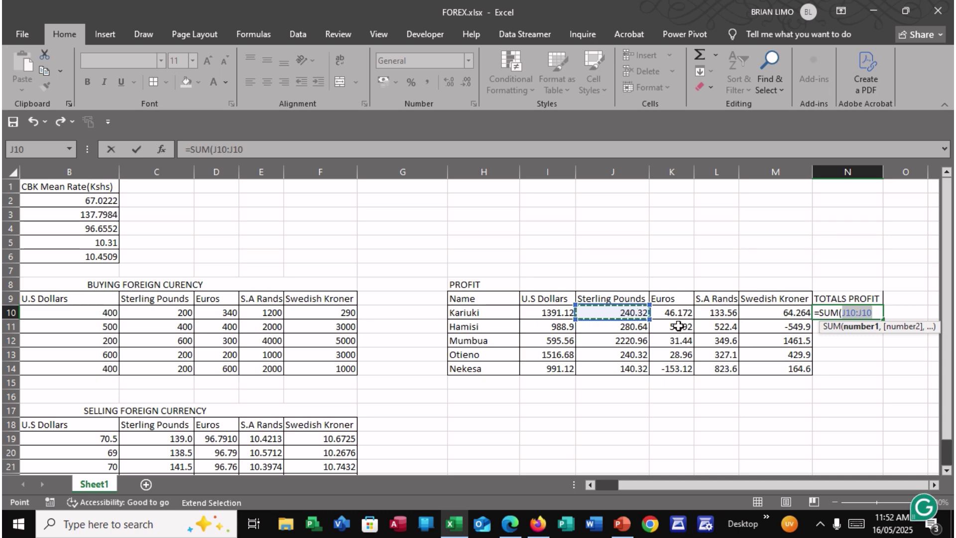
left_click(761, 311)
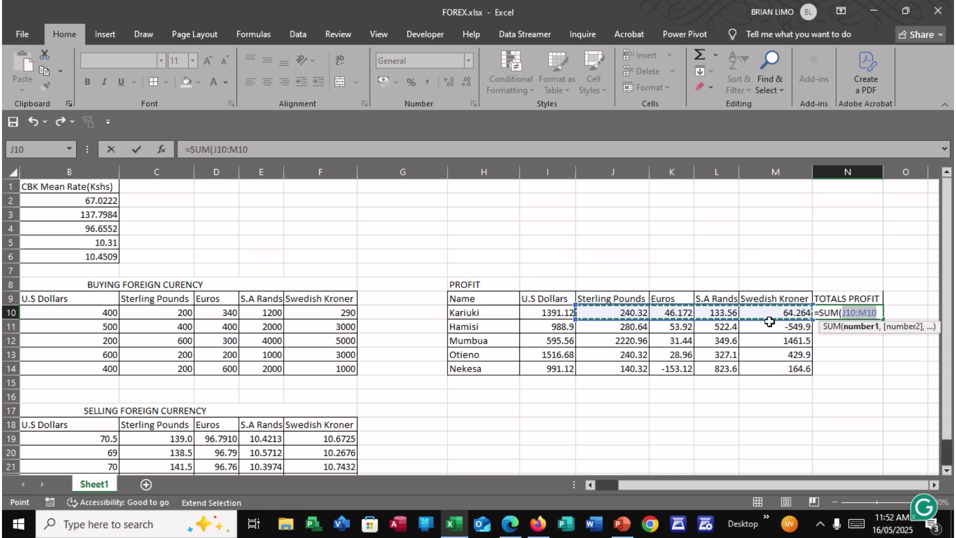
key("Return")
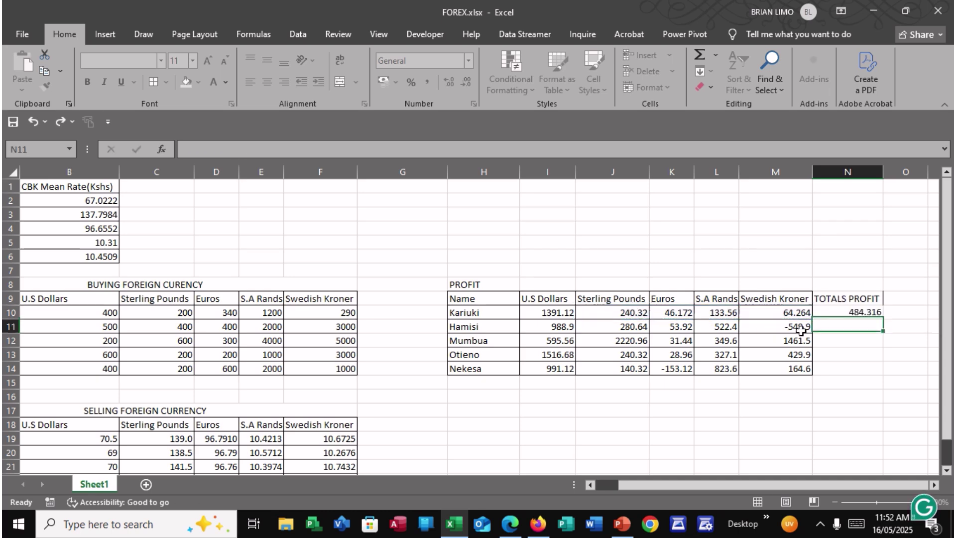
left_click(842, 314)
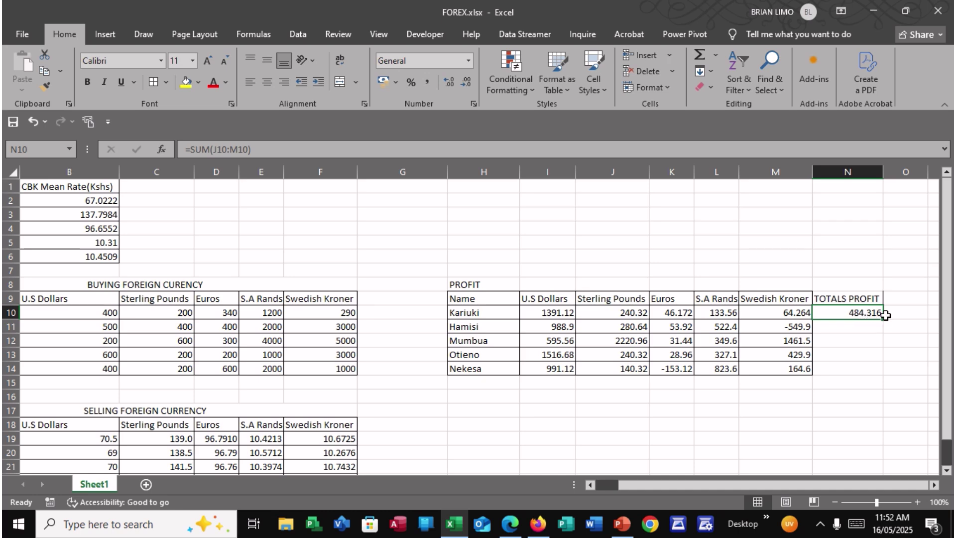
left_click_drag(883, 320, 862, 372)
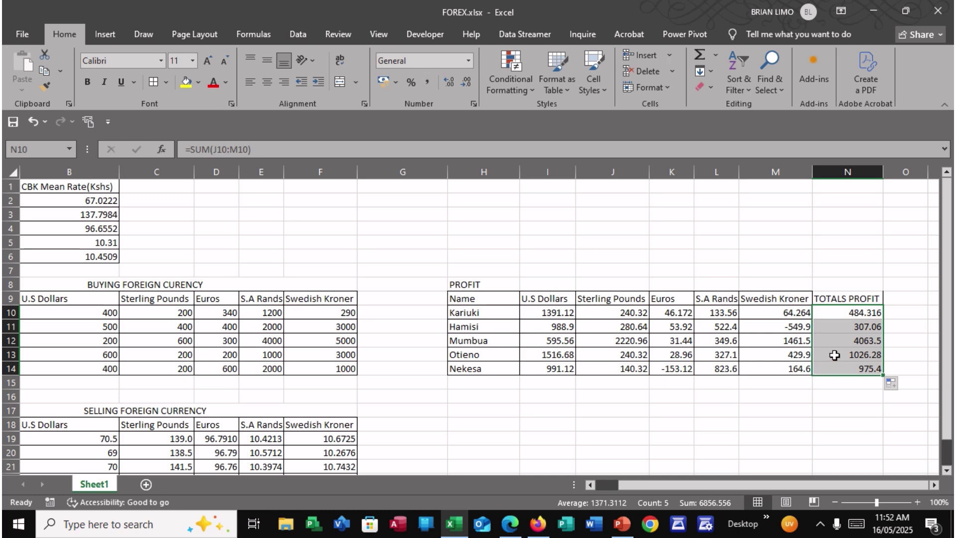
left_click(834, 355)
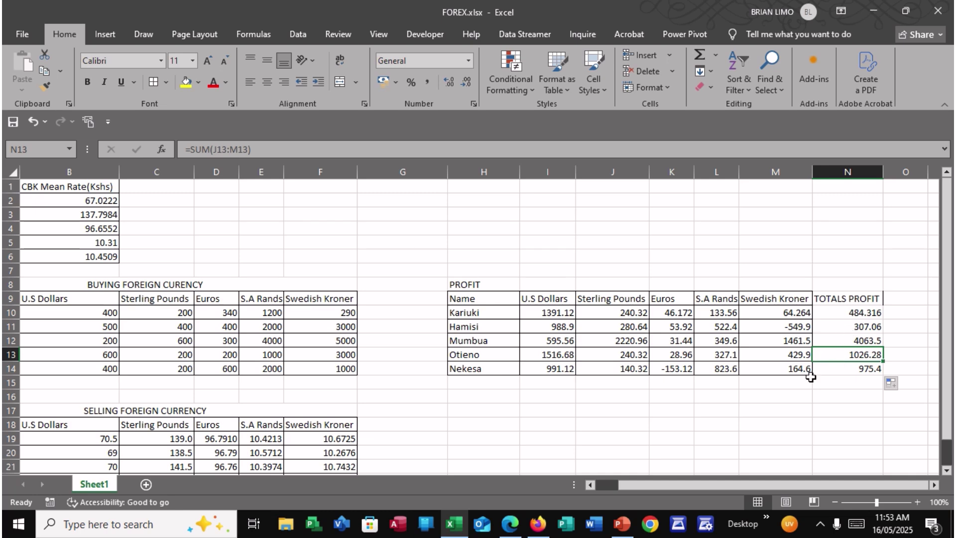
Inspect the total profit formula in N10 and the Swedish Kroner profit formula in M11
double_click(857, 312)
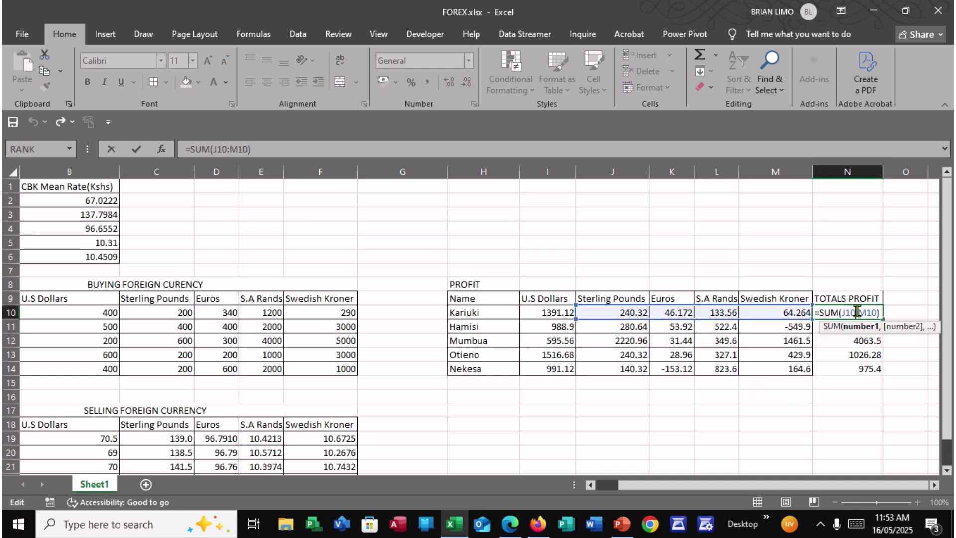
double_click(750, 327)
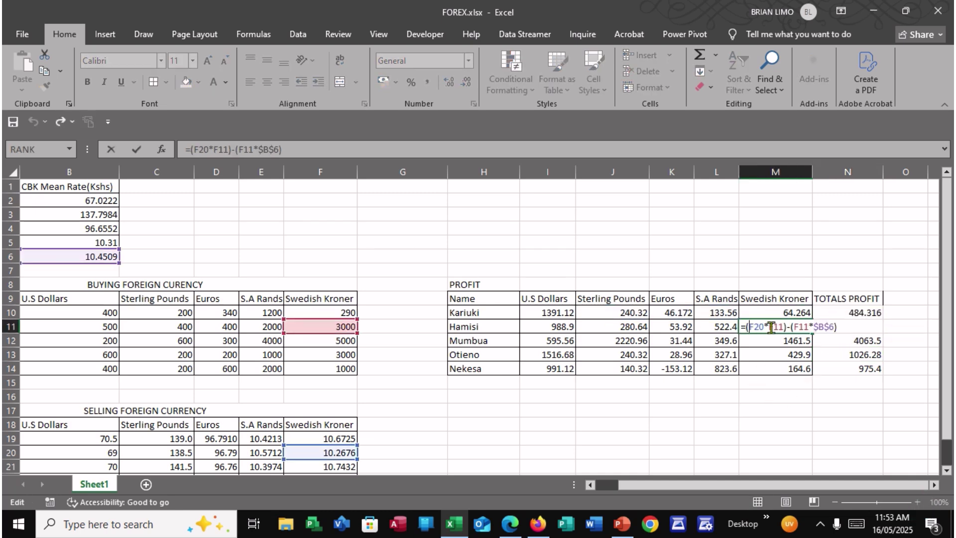
key("Escape")
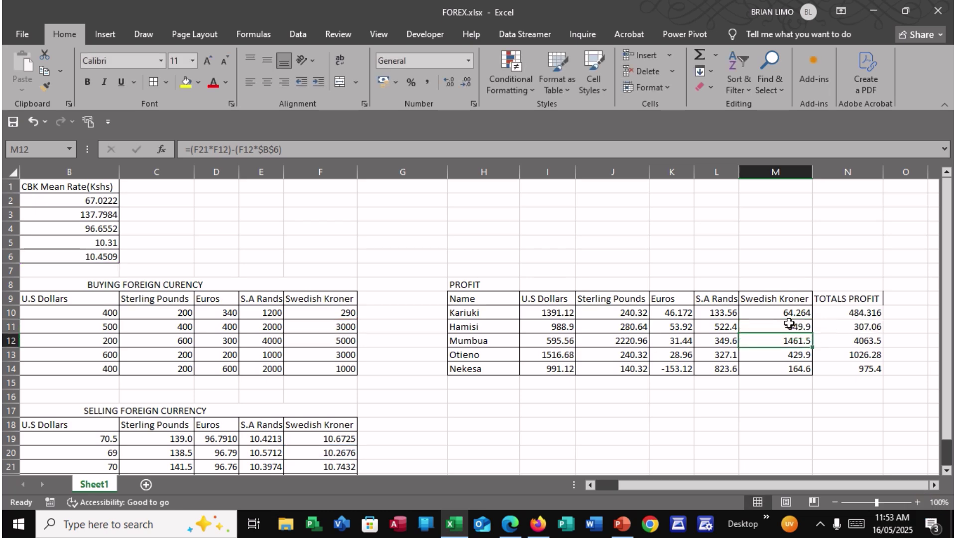
double_click(798, 326)
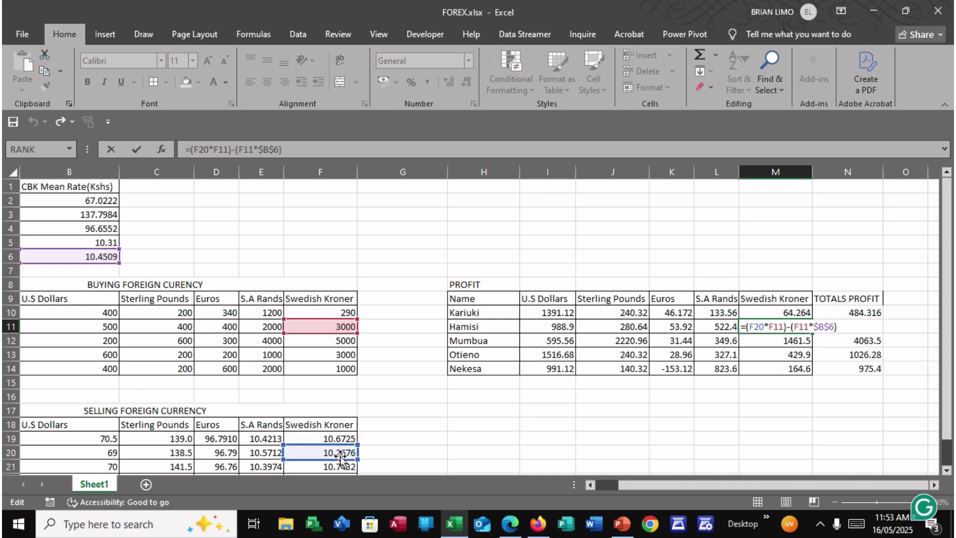
Check the selling rates table in the question PDF in Edge, and return to the Excel worksheet
left_click(503, 523)
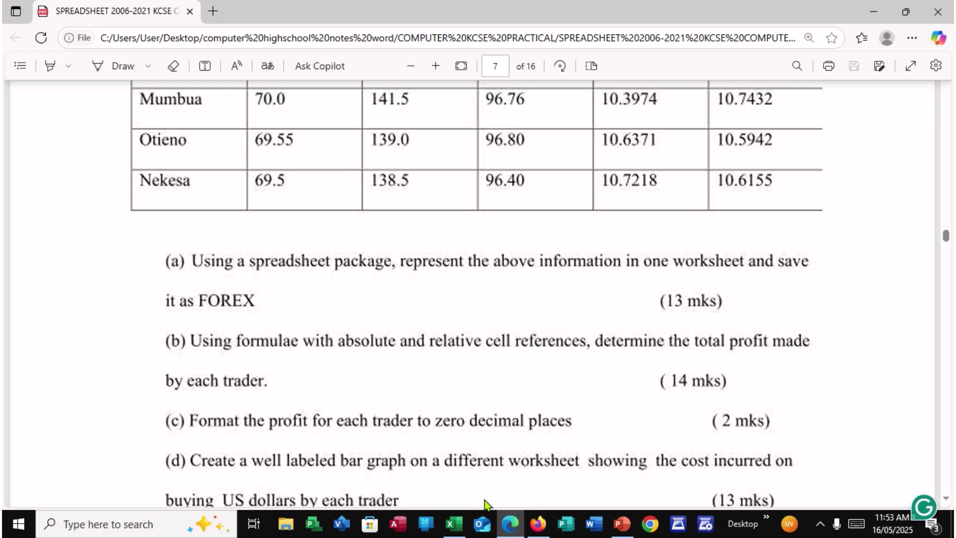
scroll(483, 368, "up", 3)
scroll(483, 368, "up", 1)
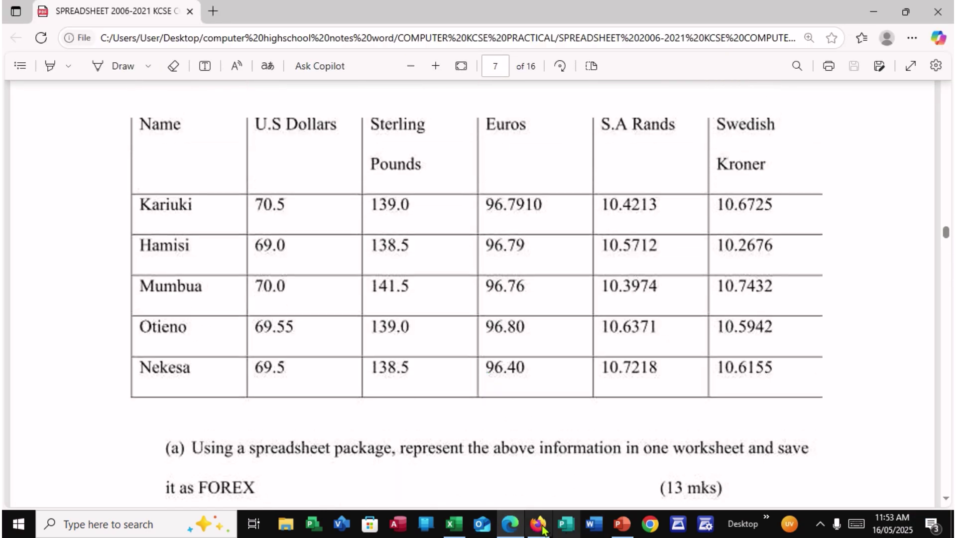
left_click(453, 523)
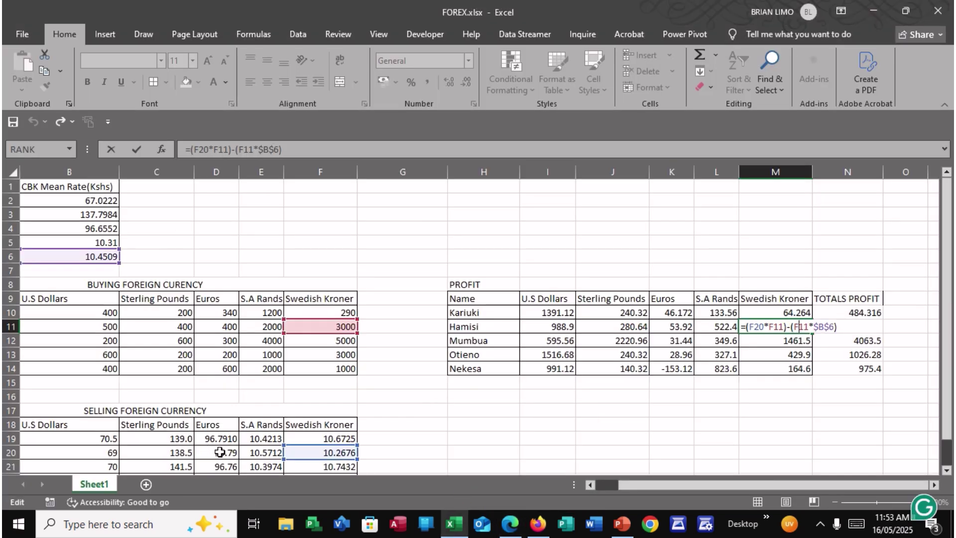
Compare the CBK mean rates, bought amounts and selling rates in the Edge PDF with the M11 formula in Excel, and close the formula
left_click(510, 523)
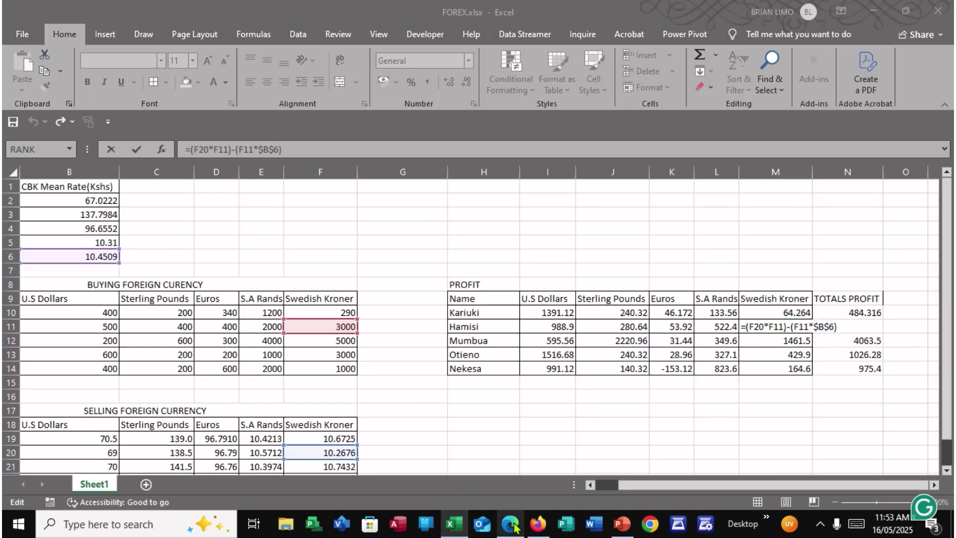
scroll(332, 357, "up", 1)
scroll(330, 353, "up", 10)
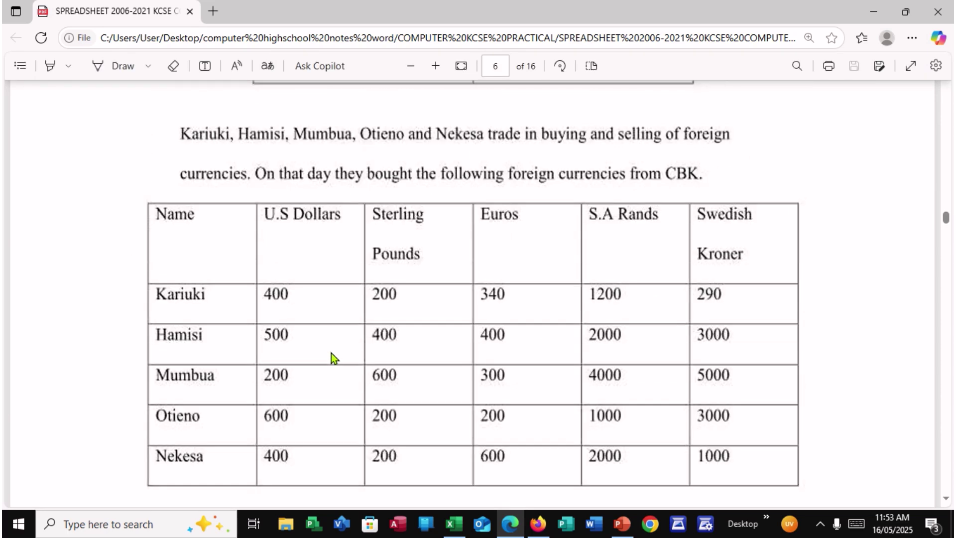
scroll(331, 353, "down", 9)
scroll(331, 352, "down", 6)
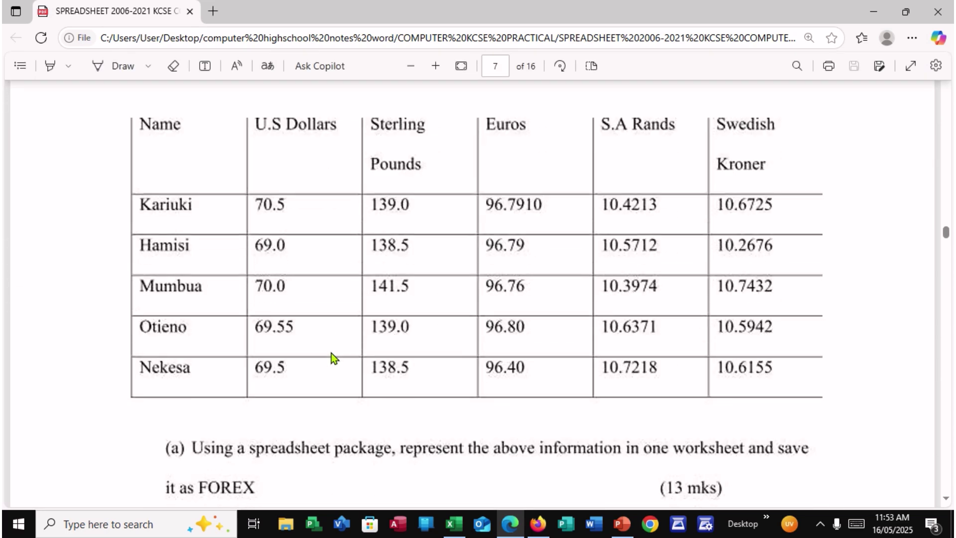
scroll(673, 277, "up", 20)
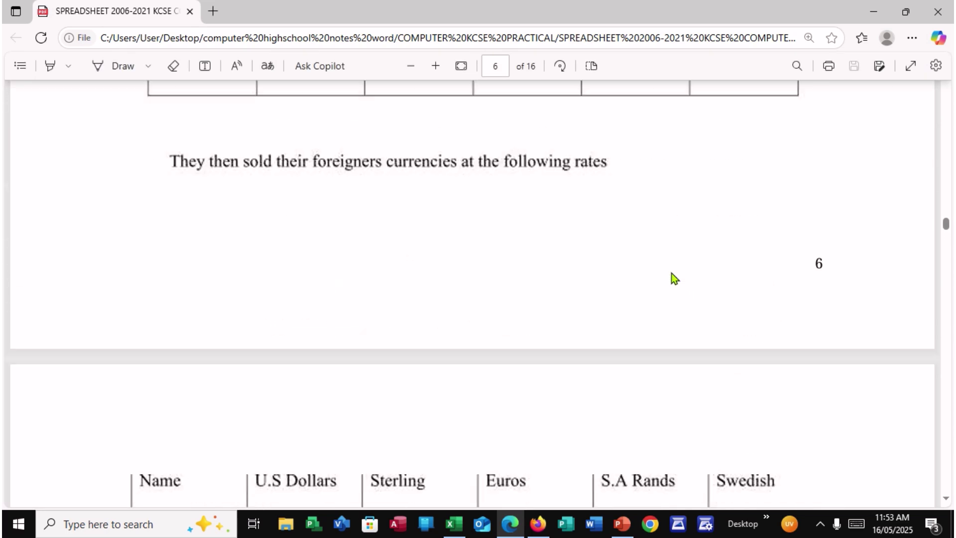
scroll(672, 278, "up", 2)
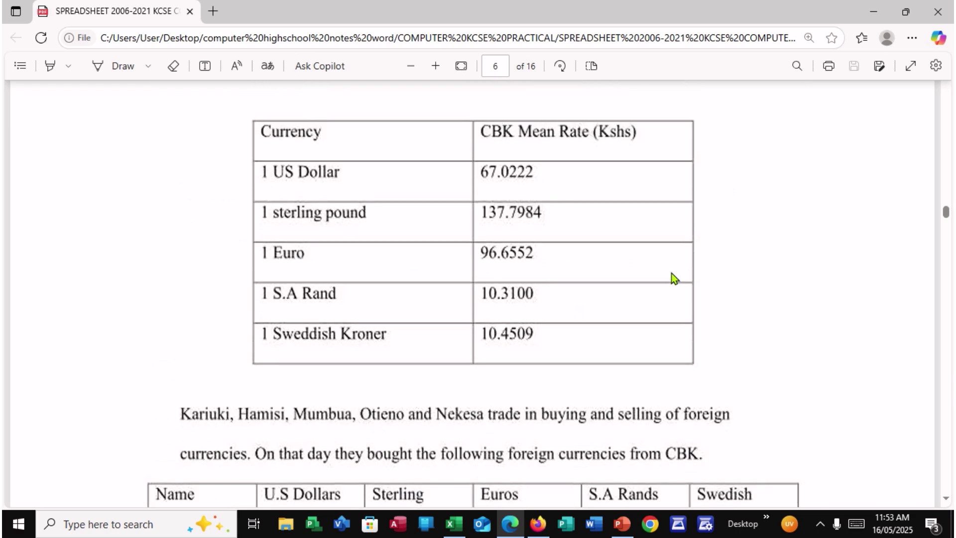
scroll(672, 278, "down", 20)
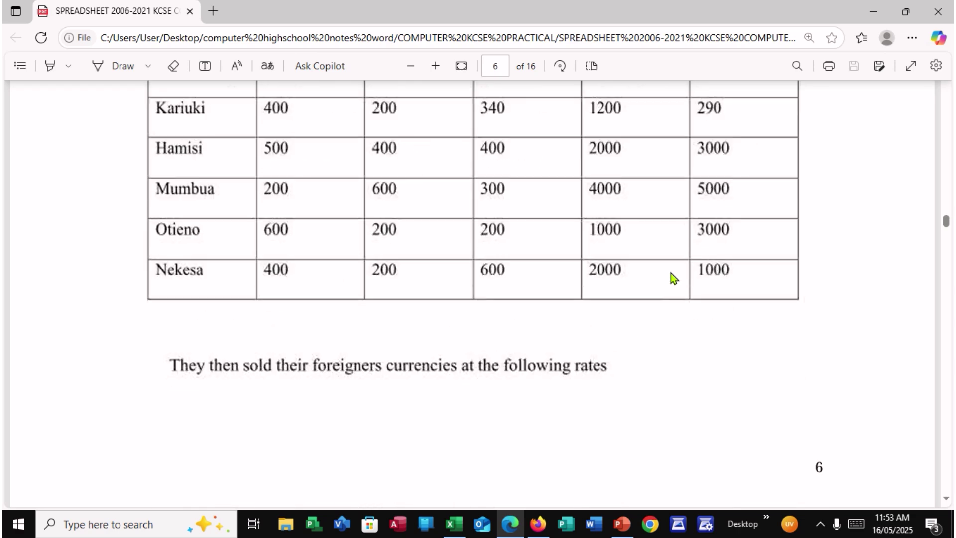
scroll(670, 277, "down", 2)
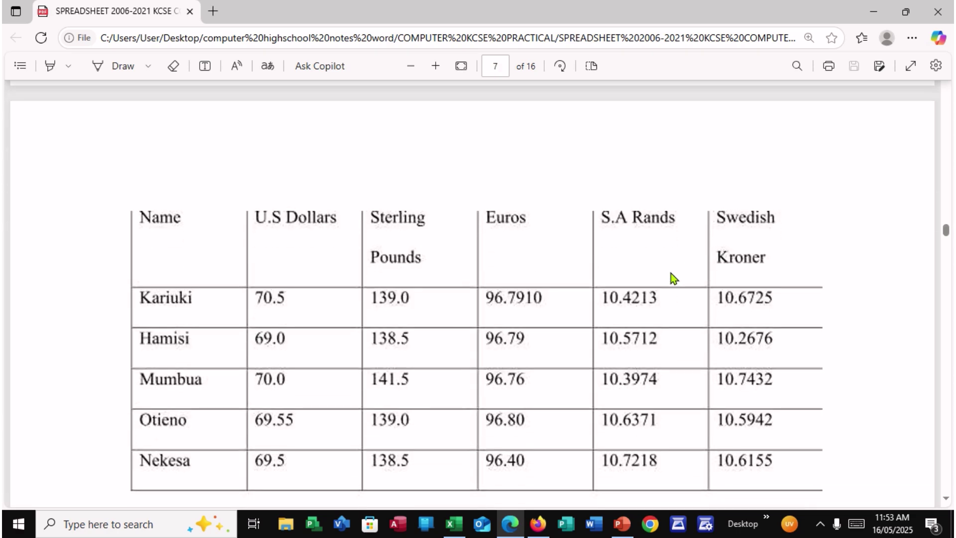
scroll(763, 339, "up", 3)
scroll(765, 341, "up", 20)
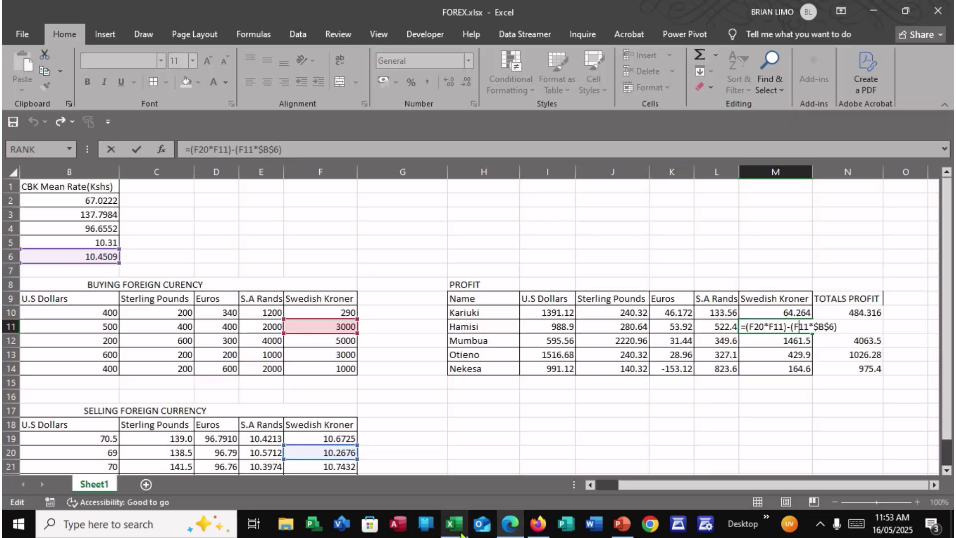
left_click(453, 523)
key("Return")
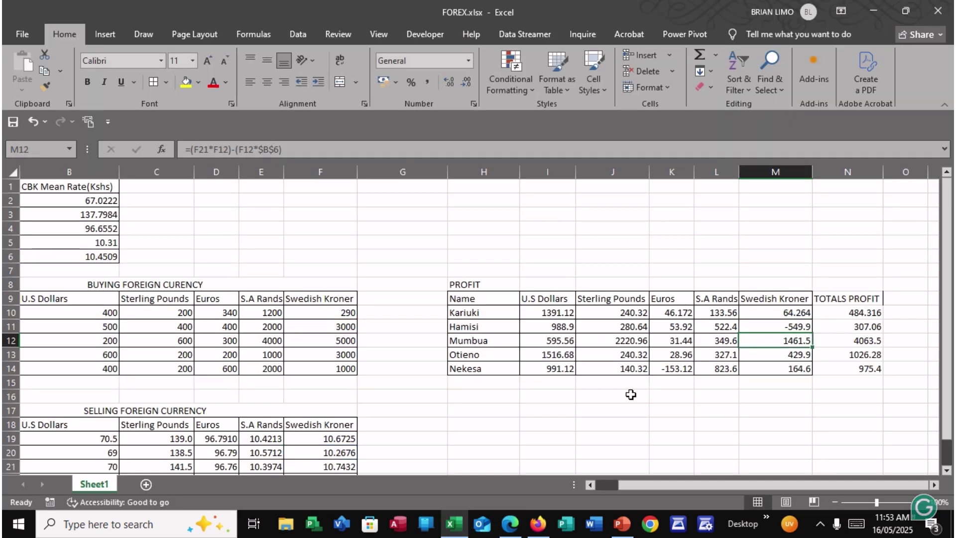
Review the exchange rate, buying and selling tables and tasks (a) to (g) of question 2 in the Edge PDF
scroll(576, 397, "down", 2)
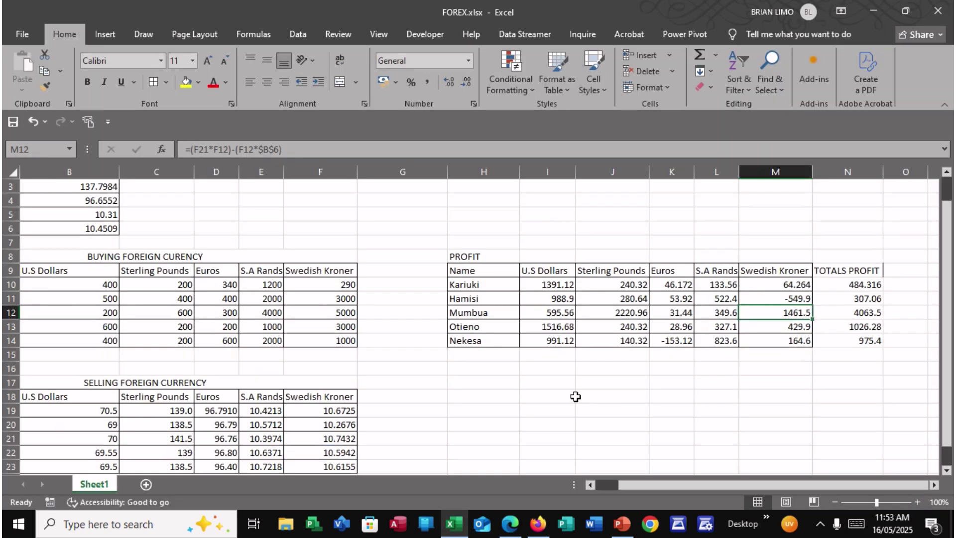
left_click(510, 523)
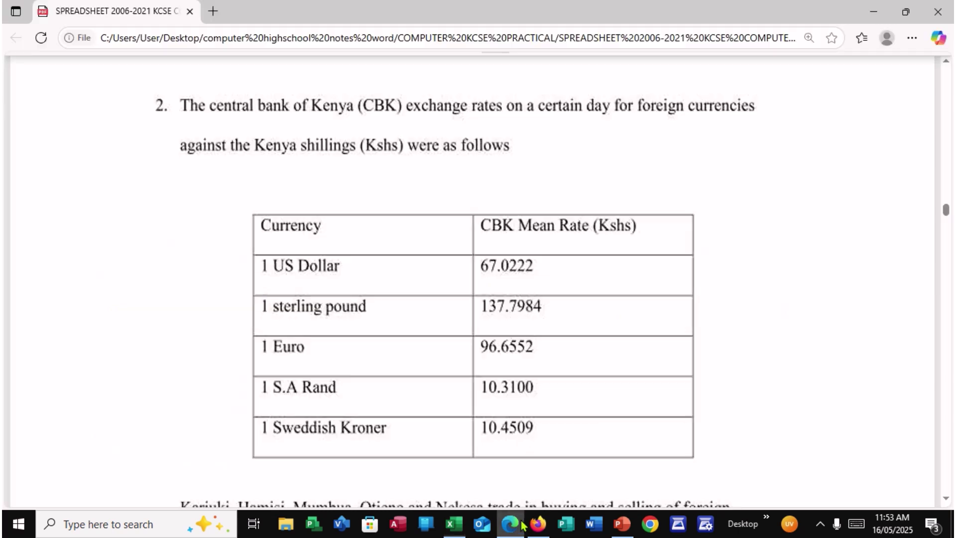
scroll(483, 381, "down", 5)
scroll(484, 381, "down", 8)
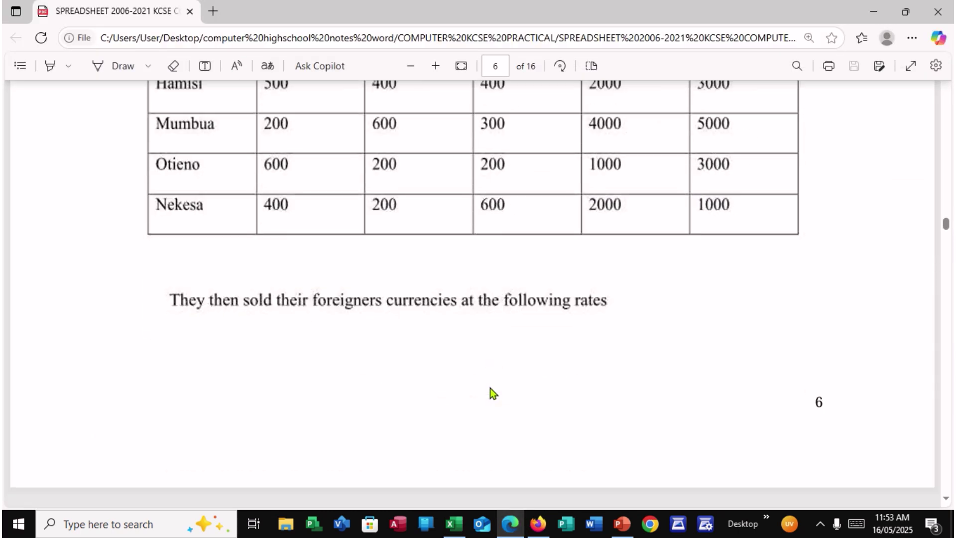
scroll(490, 389, "up", 7)
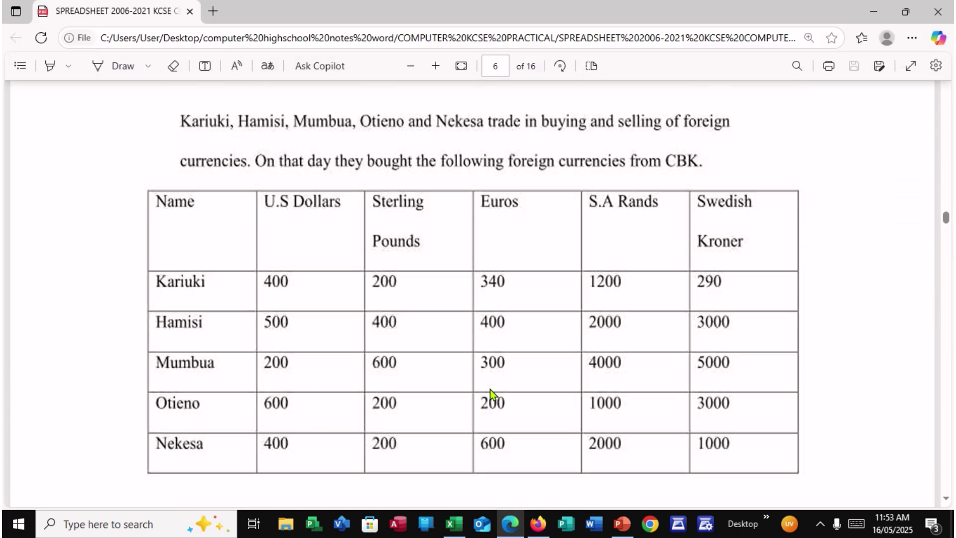
scroll(491, 390, "down", 4)
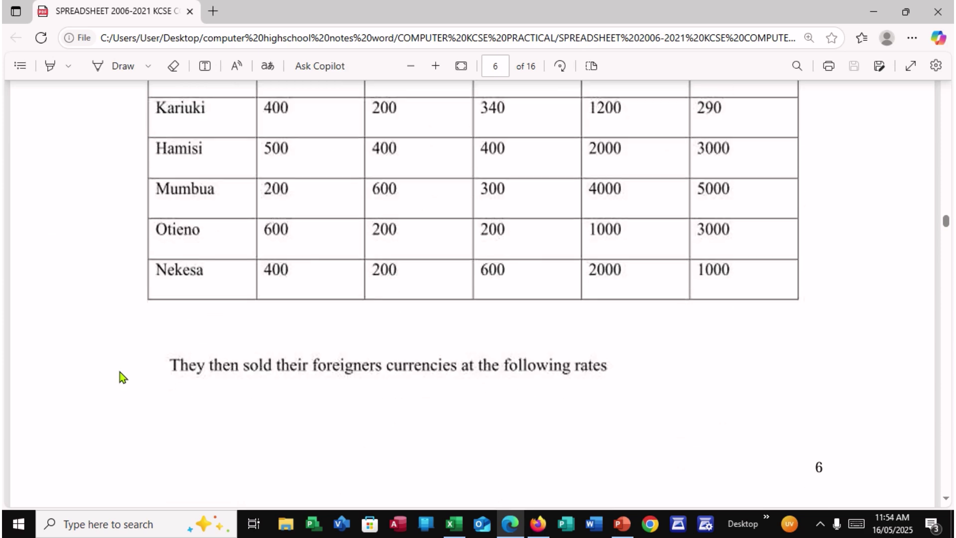
scroll(503, 406, "down", 10)
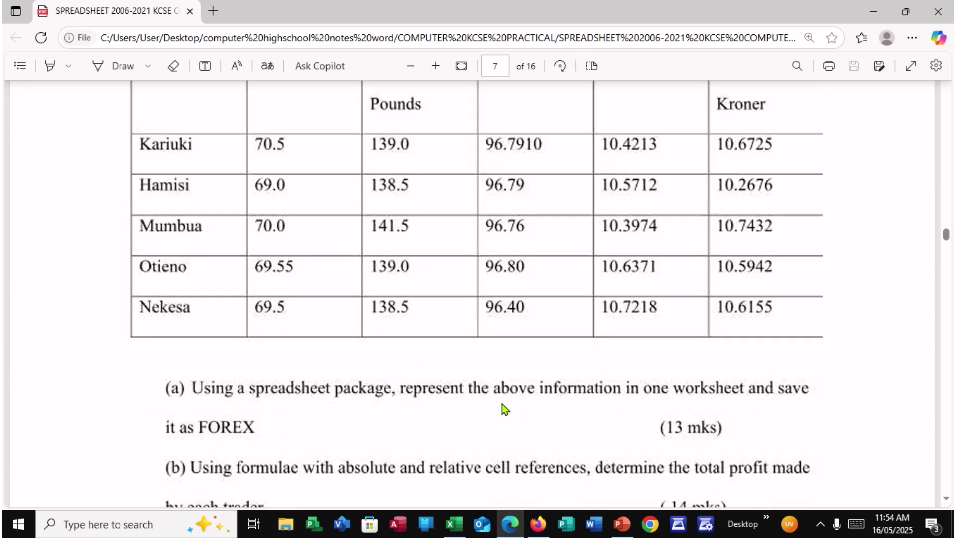
scroll(502, 404, "down", 7)
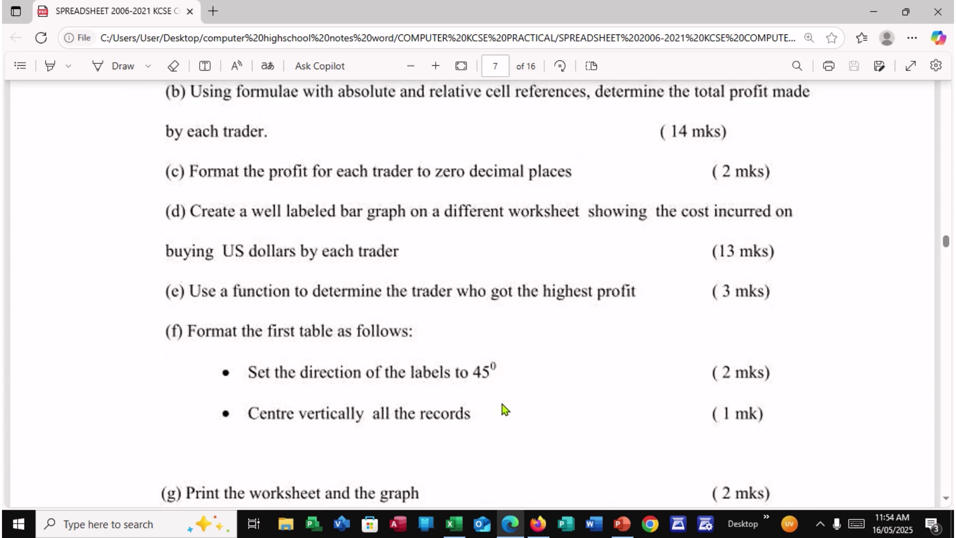
scroll(502, 404, "down", 4)
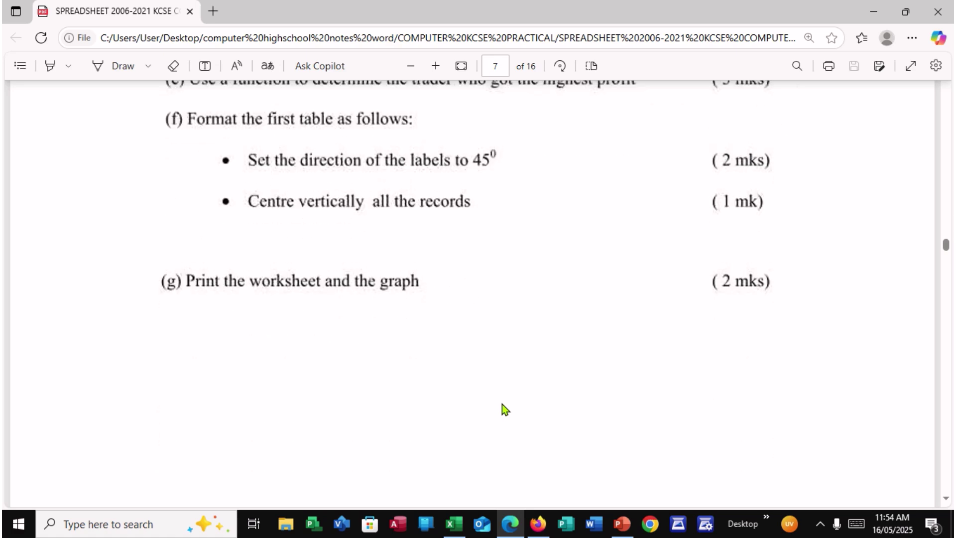
scroll(502, 405, "up", 9)
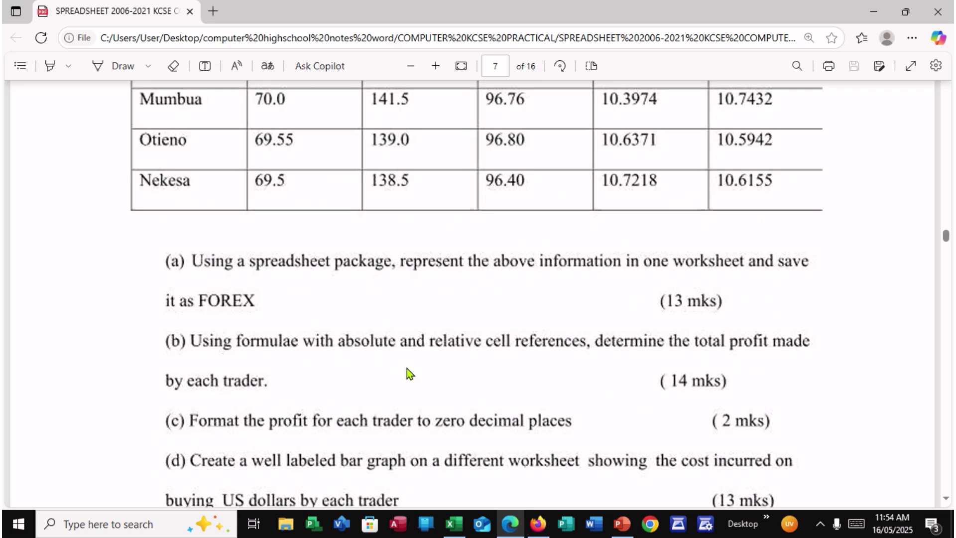
scroll(449, 409, "down", 2)
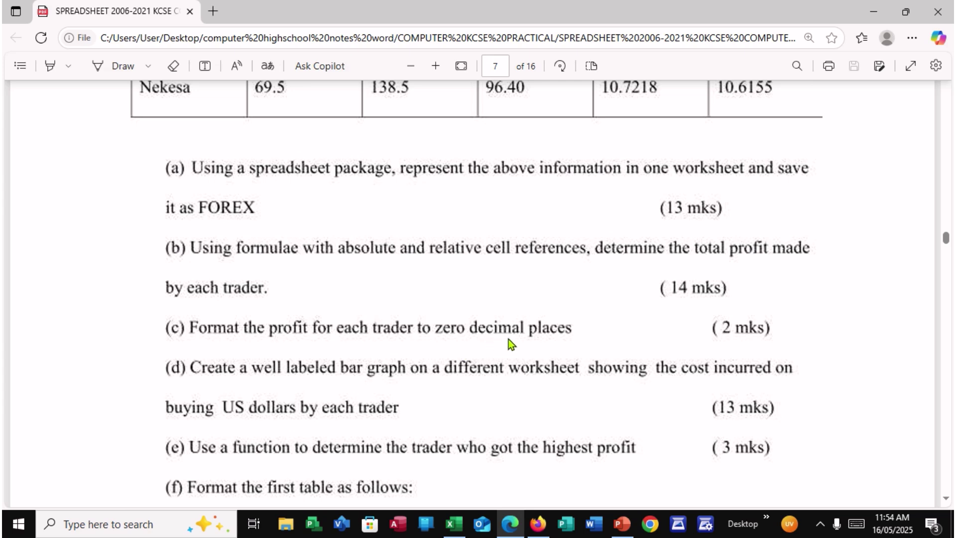
Return to the Excel worksheet and format the total profits in N10:N14 to zero decimal places
left_click(453, 523)
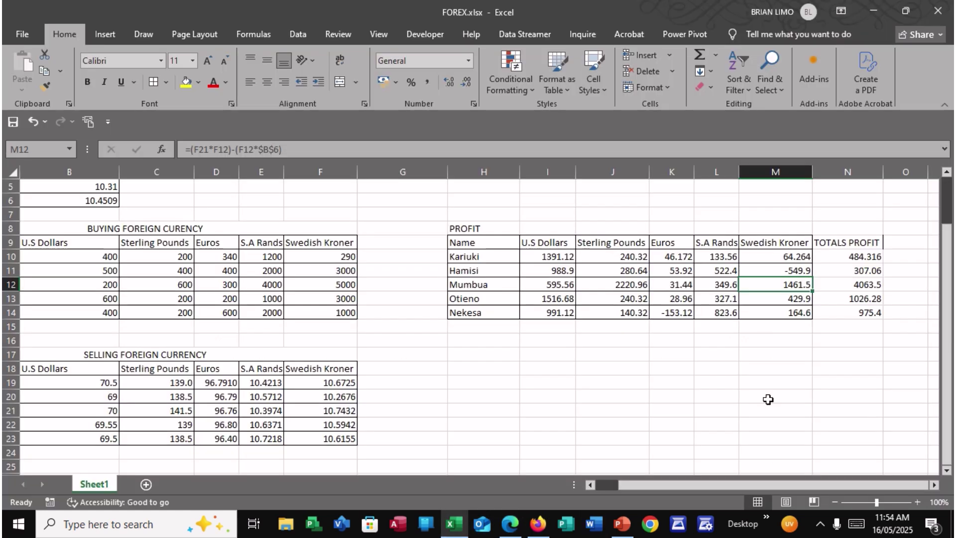
left_click_drag(867, 258, 867, 312)
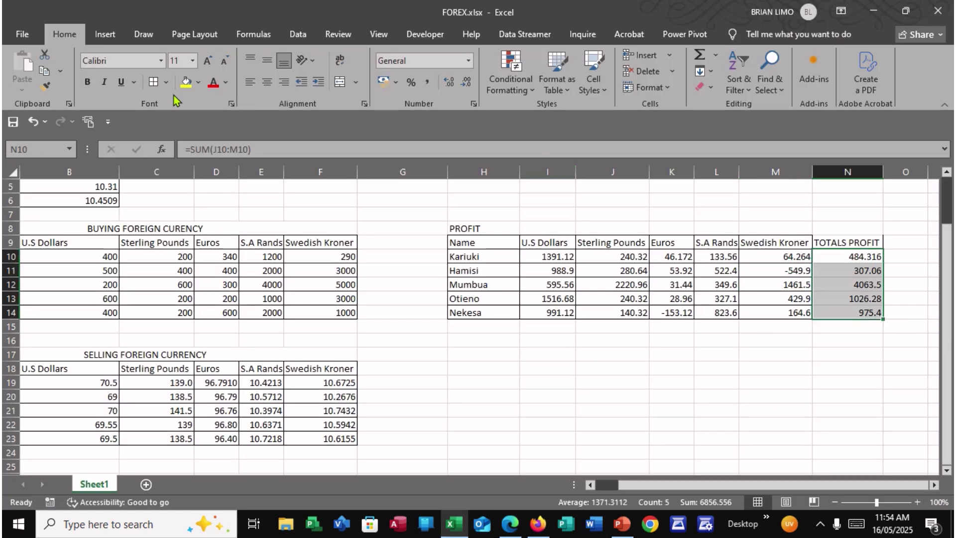
left_click(450, 82)
left_click(472, 83)
left_click(473, 83)
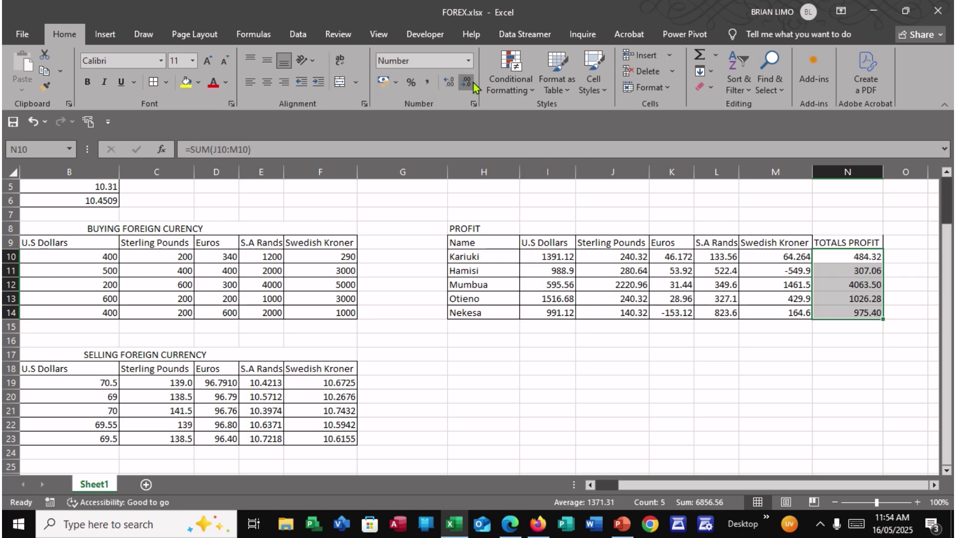
left_click(472, 83)
left_click(473, 83)
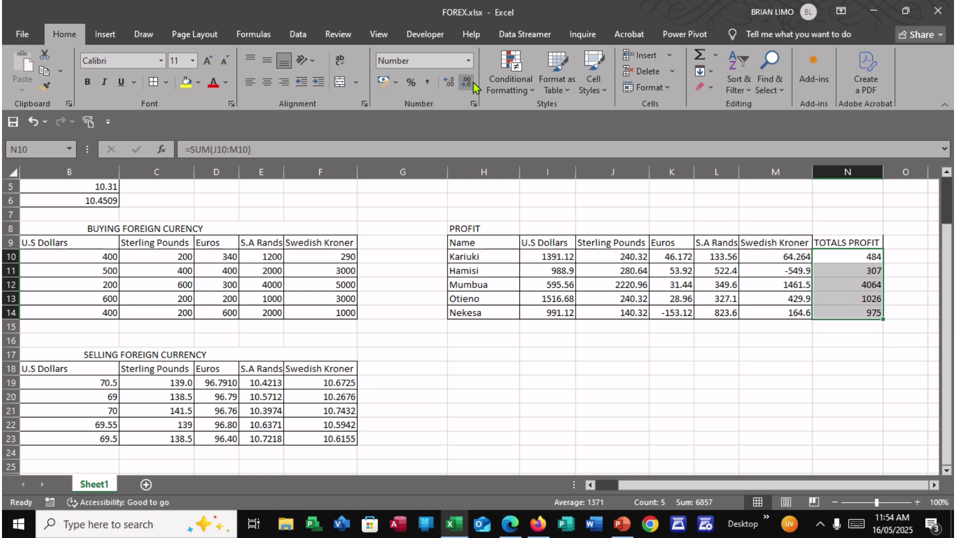
left_click(851, 314)
left_click(869, 256)
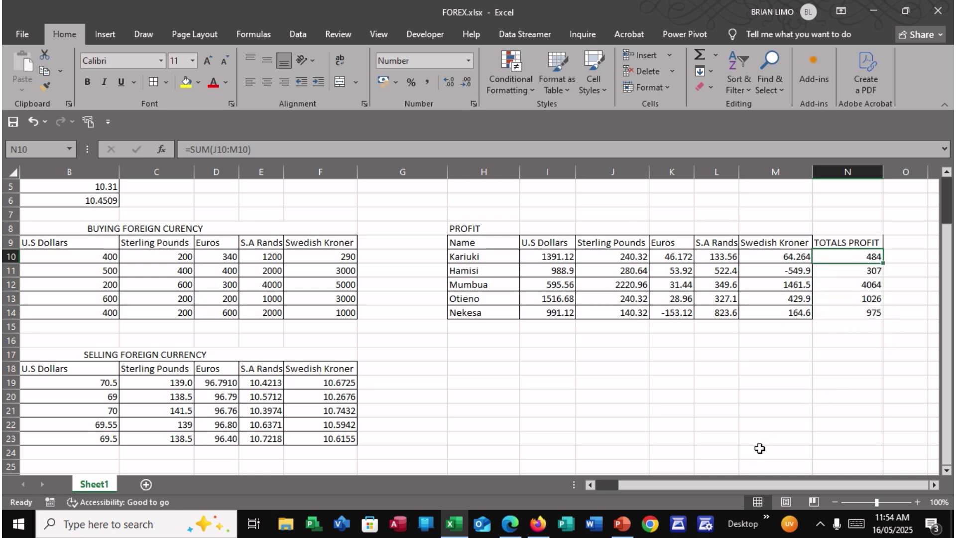
Apply borders to the TOTALS PROFIT column, N9:N14
left_click_drag(839, 244, 844, 312)
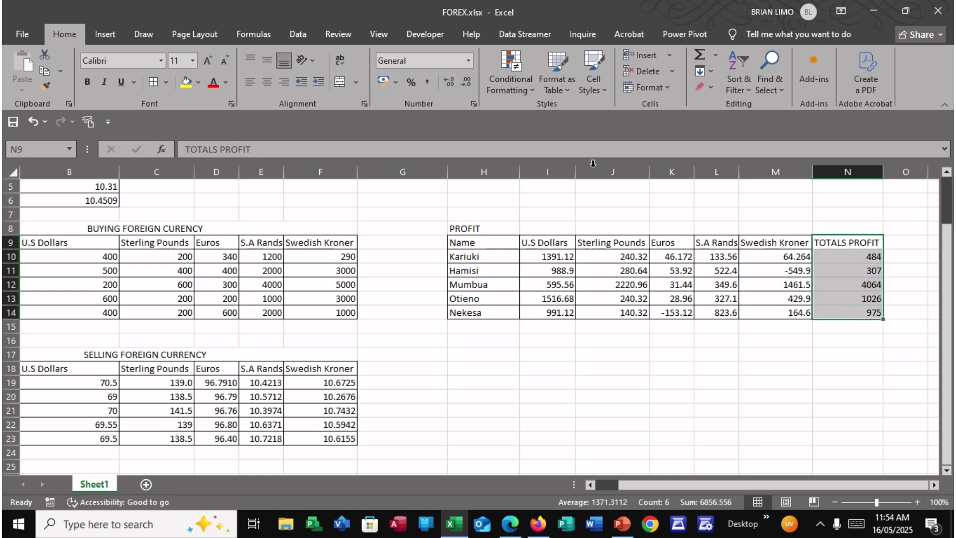
left_click(153, 82)
left_click(842, 327)
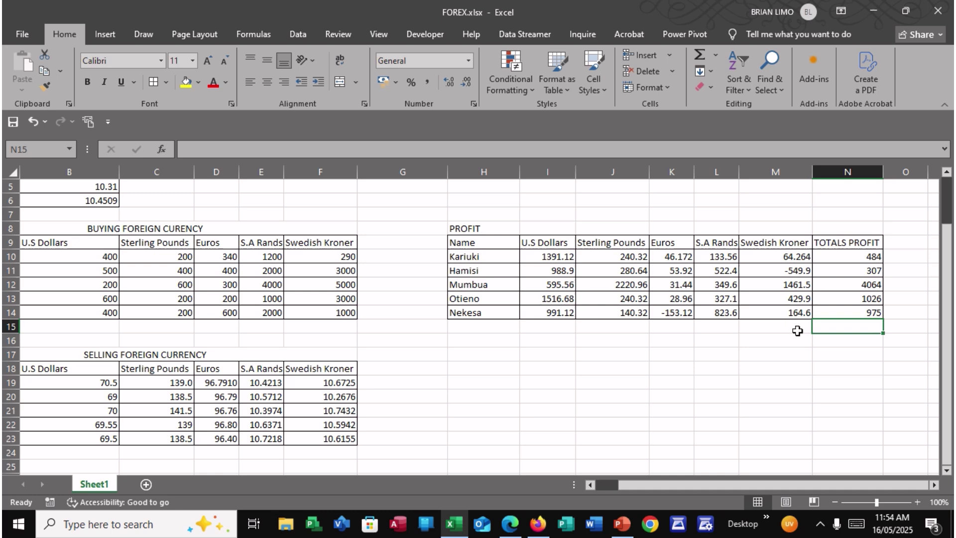
Check task (d) in the Edge PDF, and copy the profit table's Name and U.S Dollars columns (H9:I14) into A1 of a new Excel worksheet
left_click(509, 522)
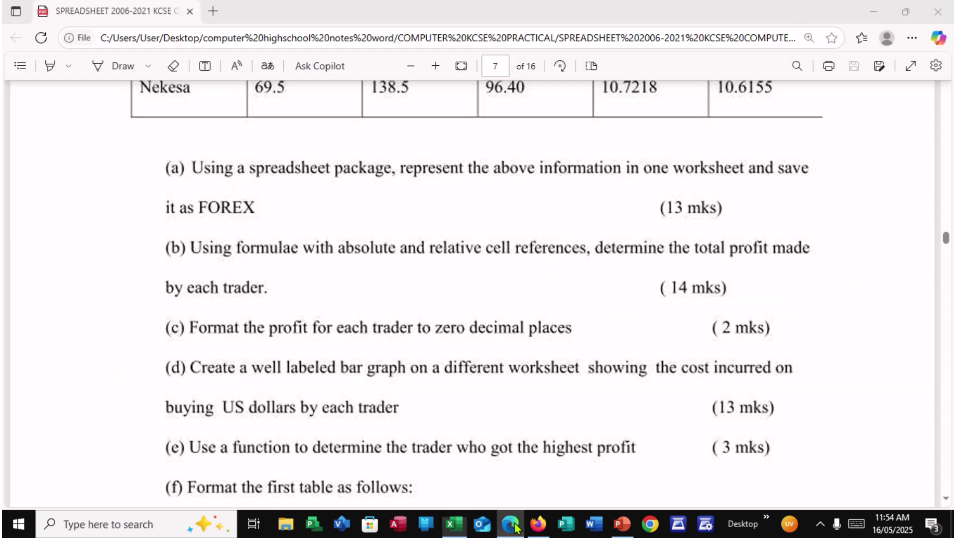
scroll(526, 404, "down", 5)
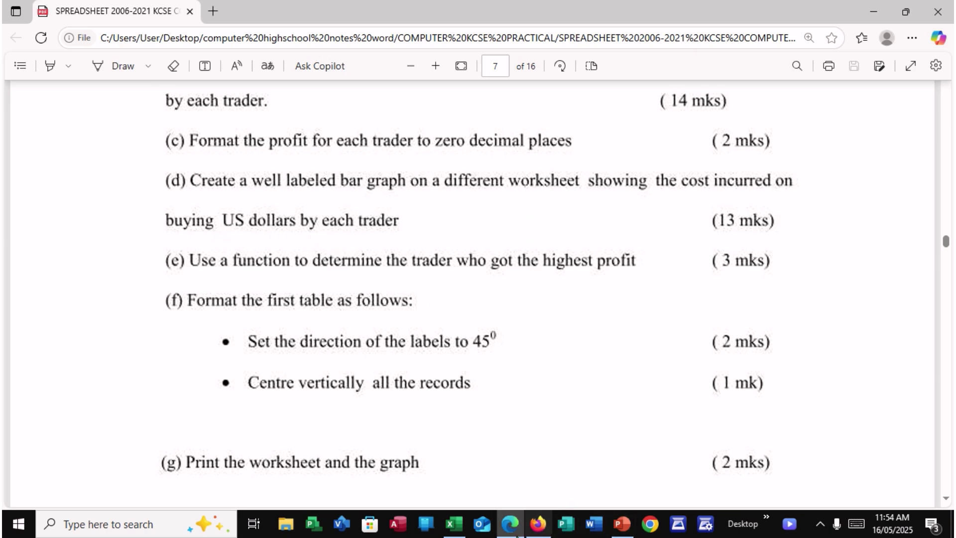
left_click(453, 523)
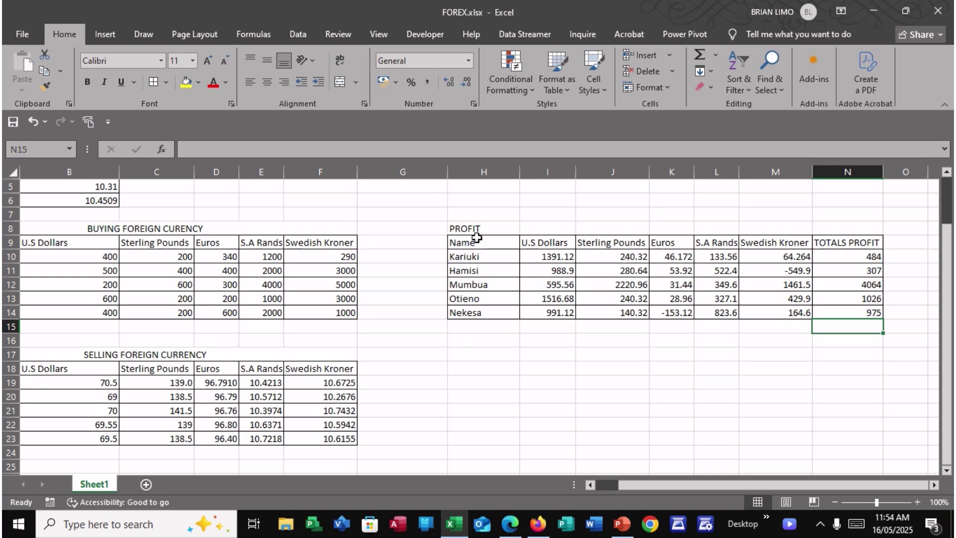
left_click_drag(473, 242, 478, 311)
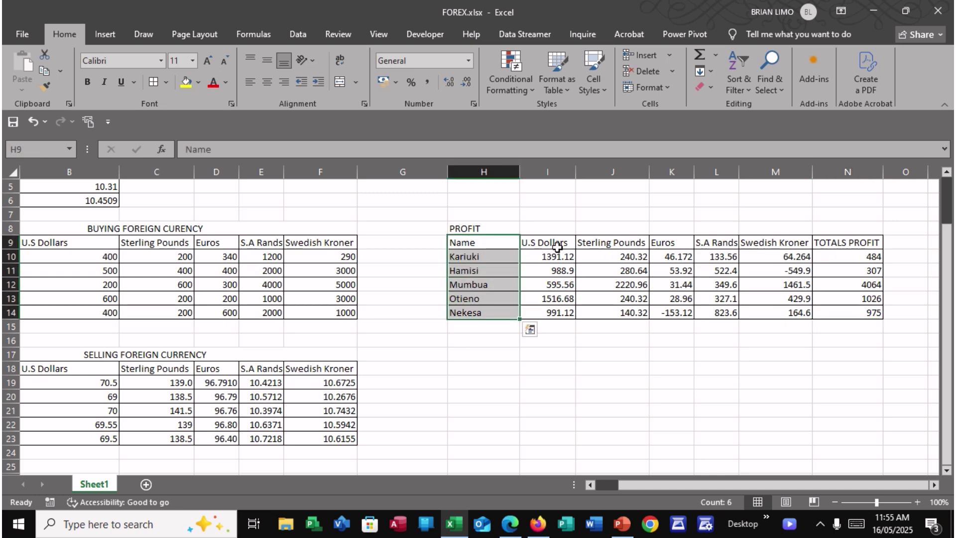
left_click_drag(554, 242, 547, 314)
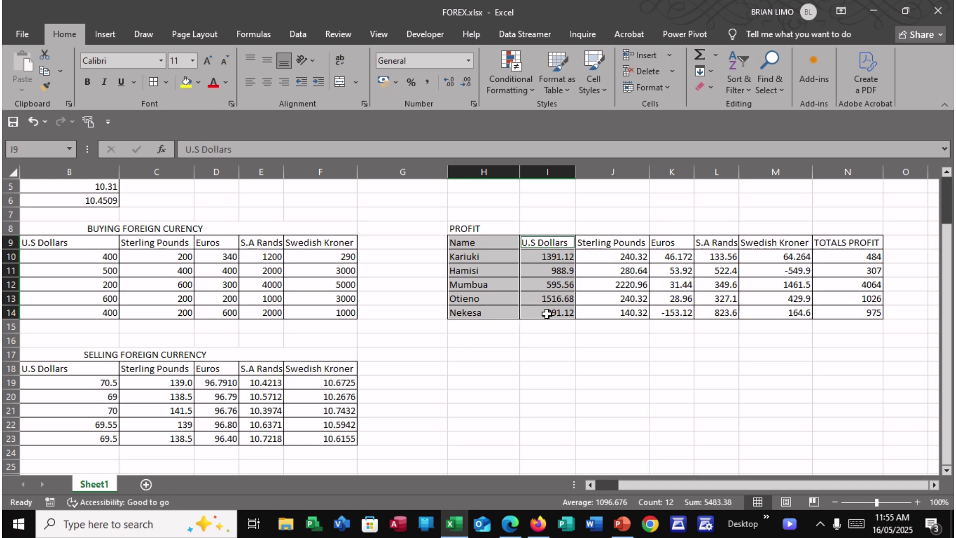
key("ctrl+c")
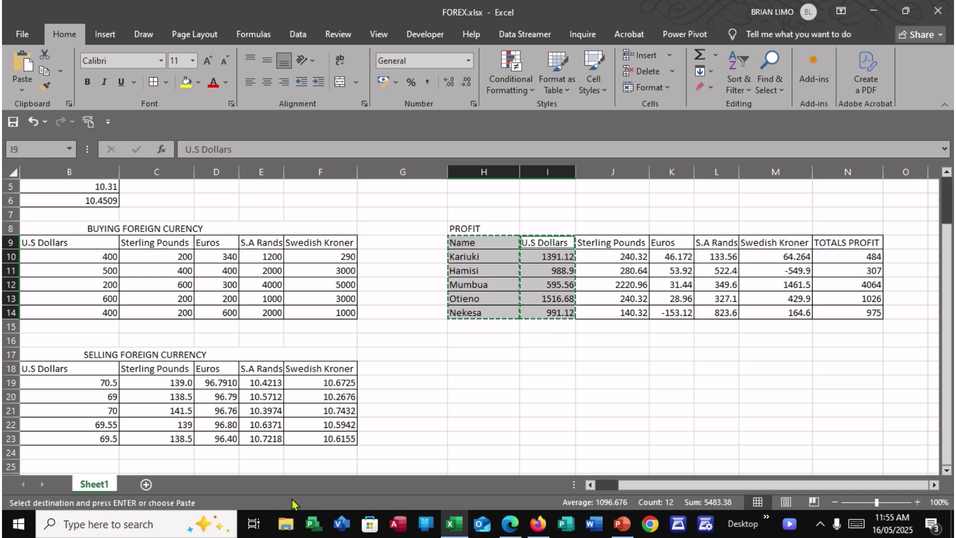
left_click(146, 484)
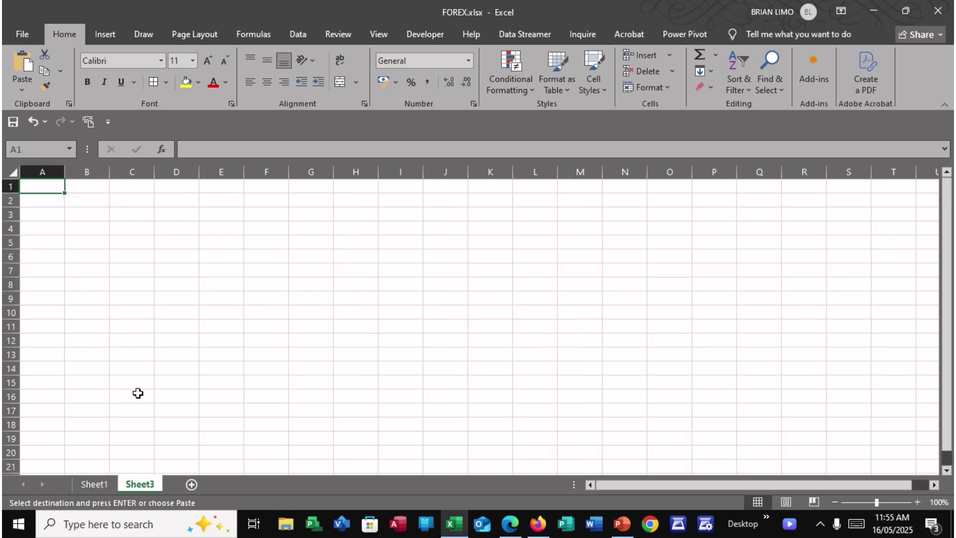
key("ctrl+v")
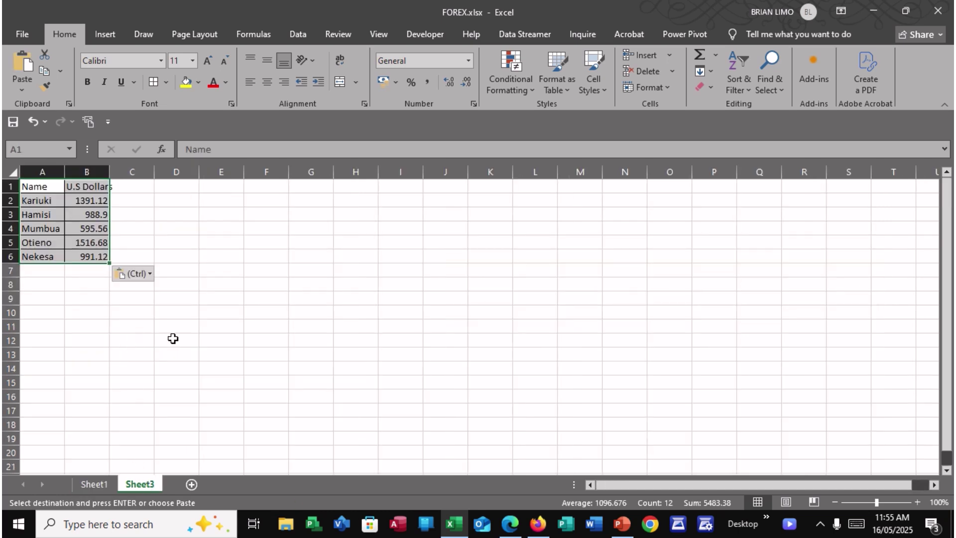
Fit the width of column B to its contents
left_click(97, 172)
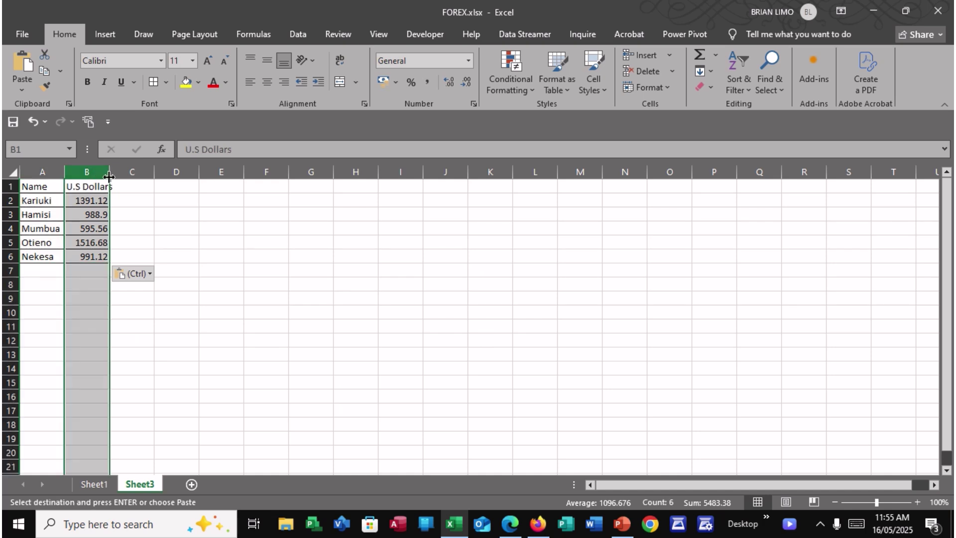
double_click(109, 177)
left_click(125, 215)
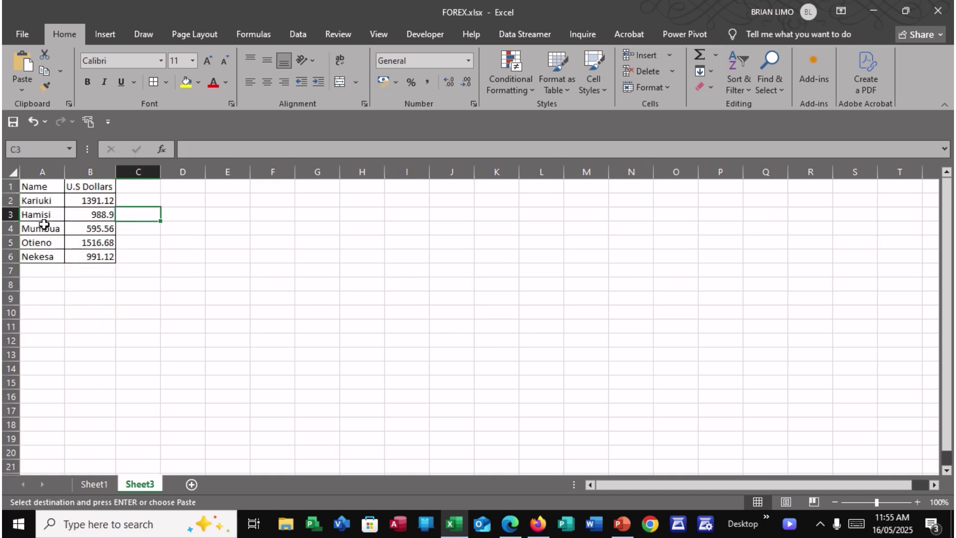
Insert a 2-D clustered bar chart from the names and U.S Dollars values in A1:B6, and switch to the question PDF in Edge
left_click(510, 524)
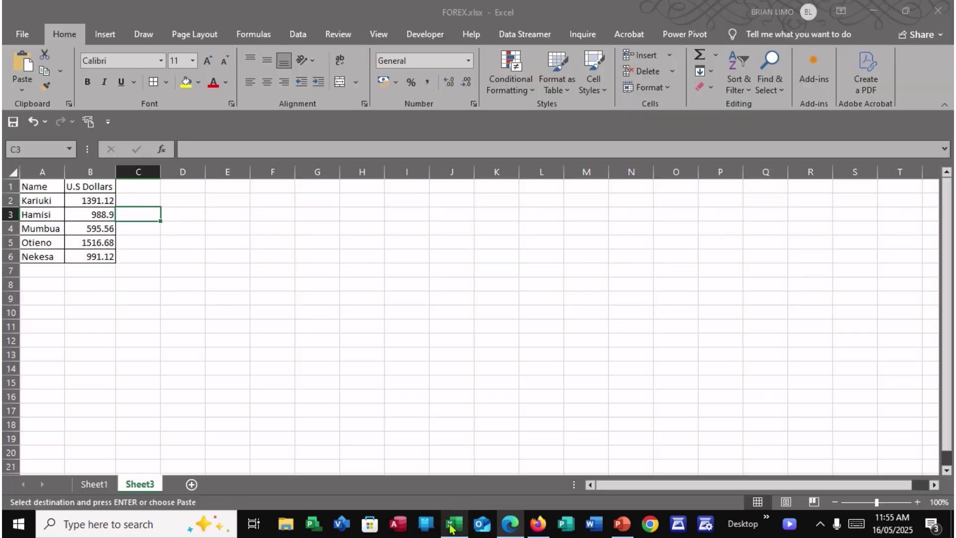
left_click(453, 523)
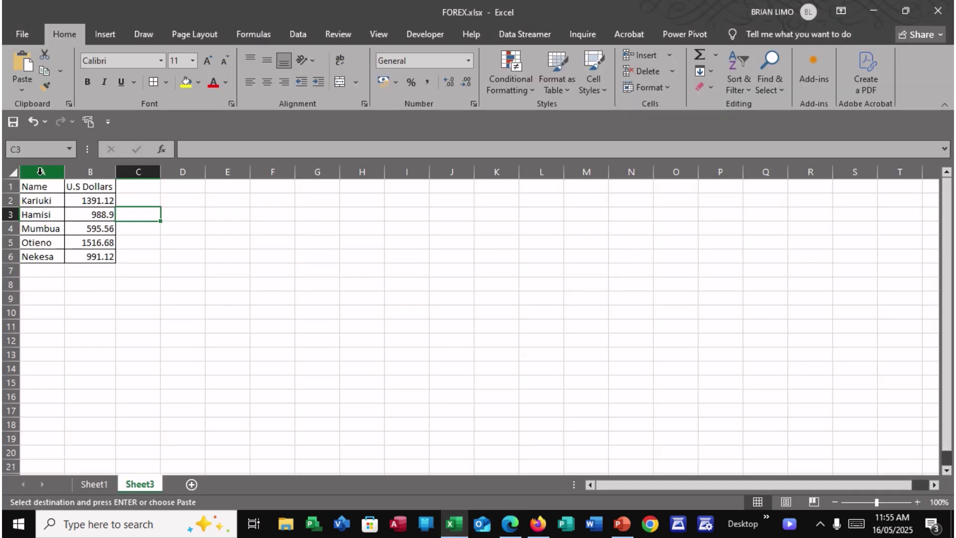
left_click_drag(41, 187, 95, 256)
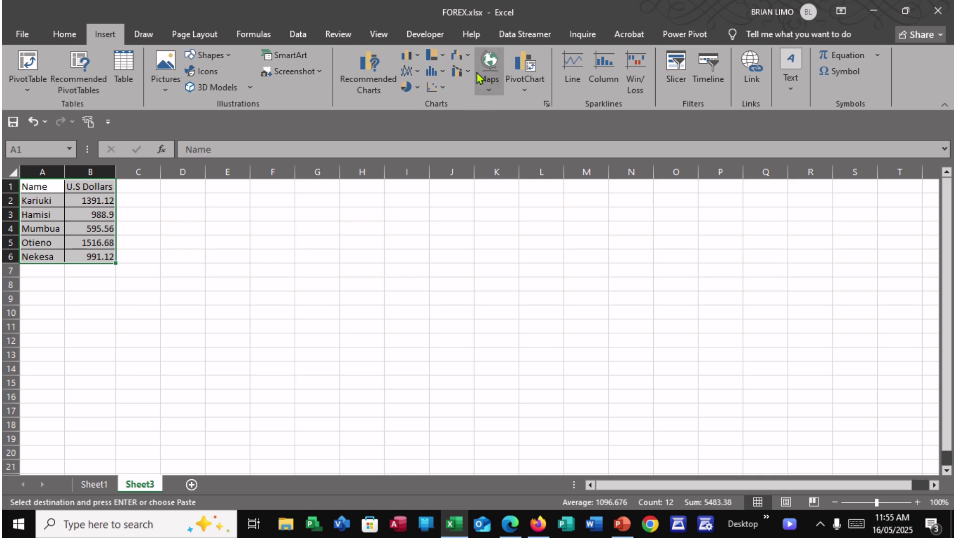
left_click(408, 56)
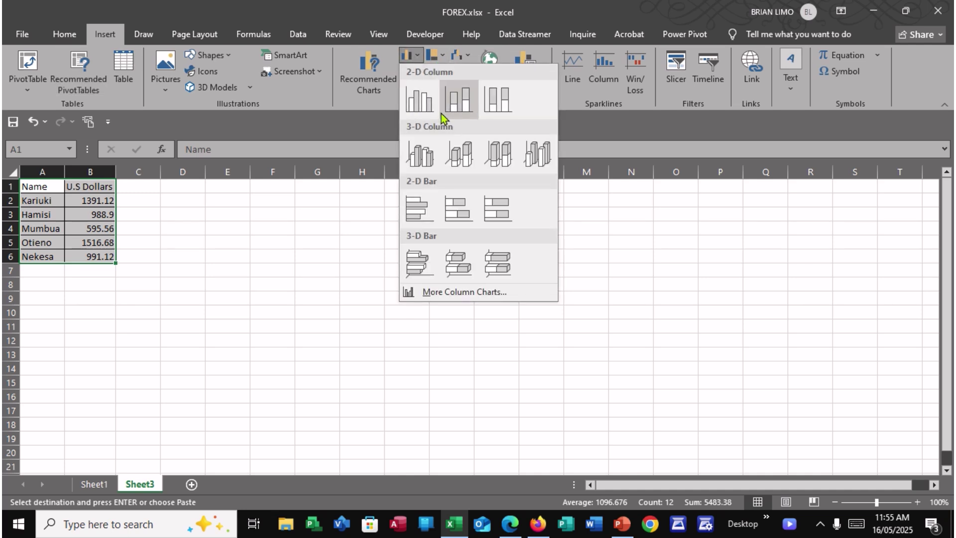
left_click(420, 59)
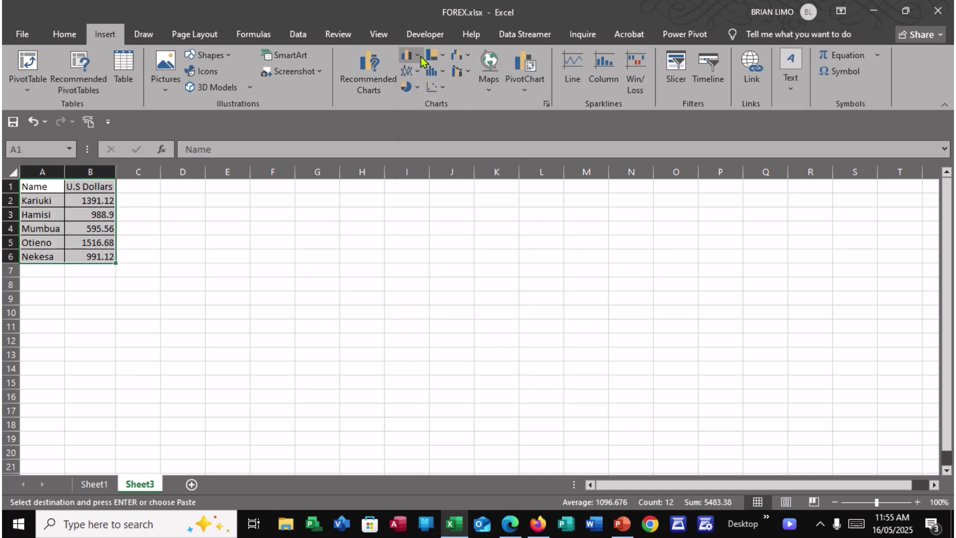
left_click(421, 59)
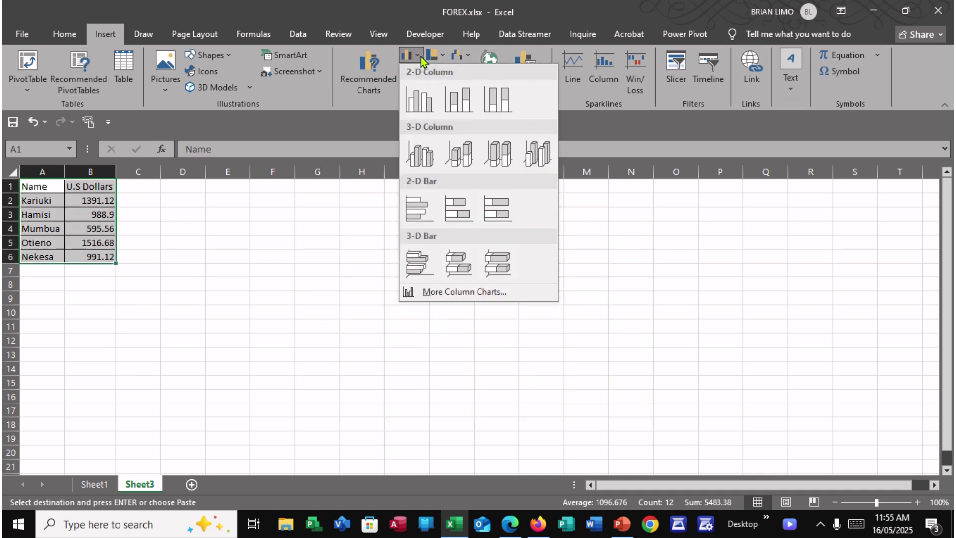
left_click(427, 213)
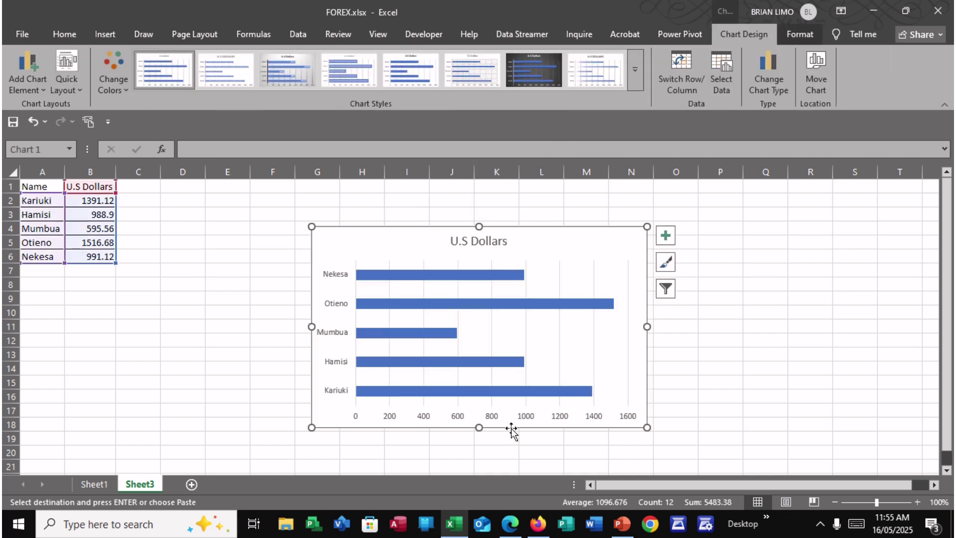
left_click(508, 532)
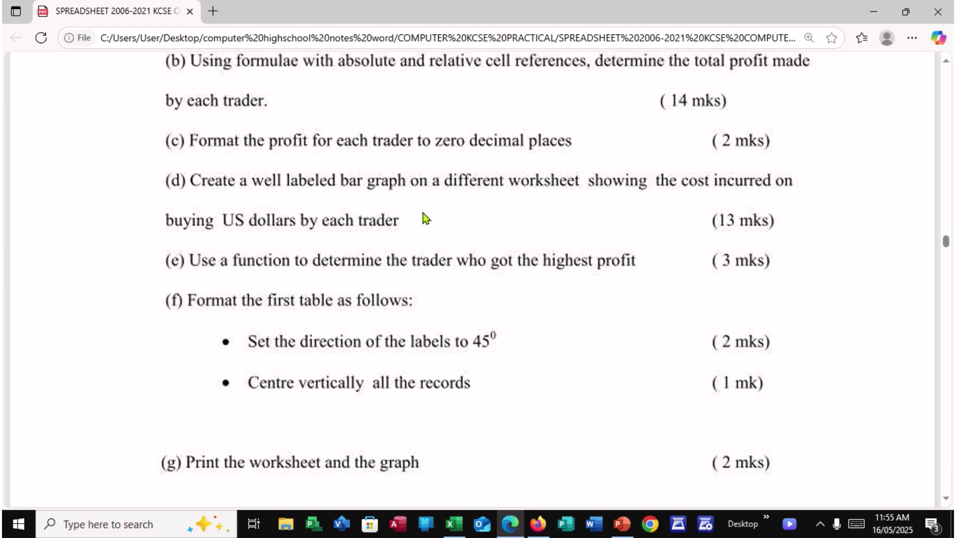
Recheck task (d) in the Edge PDF, and undo the bar chart insertion on Sheet3 in Excel
left_click(453, 523)
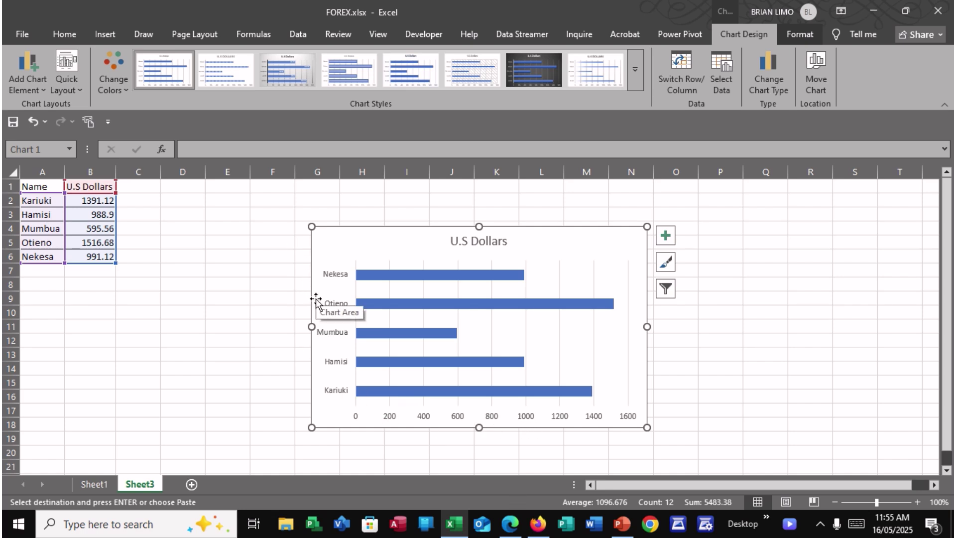
left_click(510, 523)
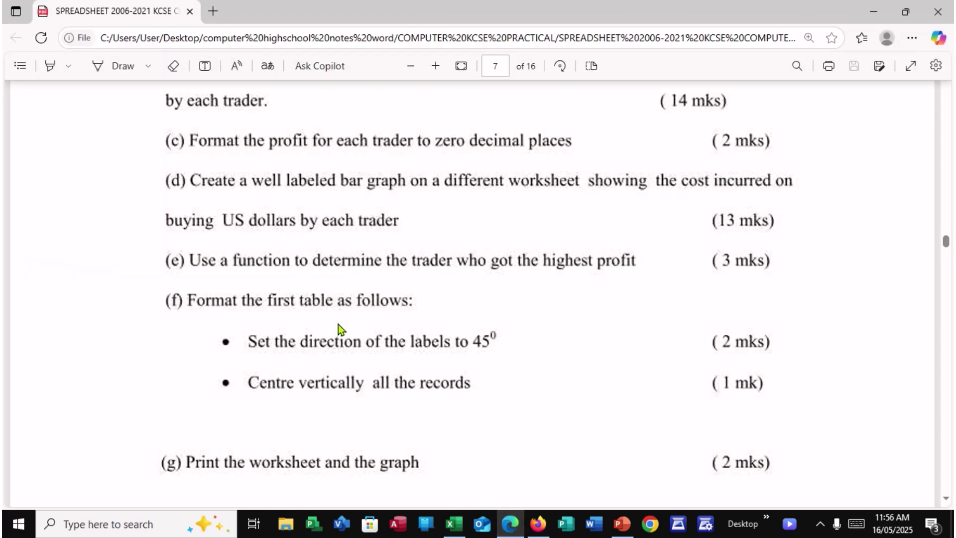
left_click(513, 520)
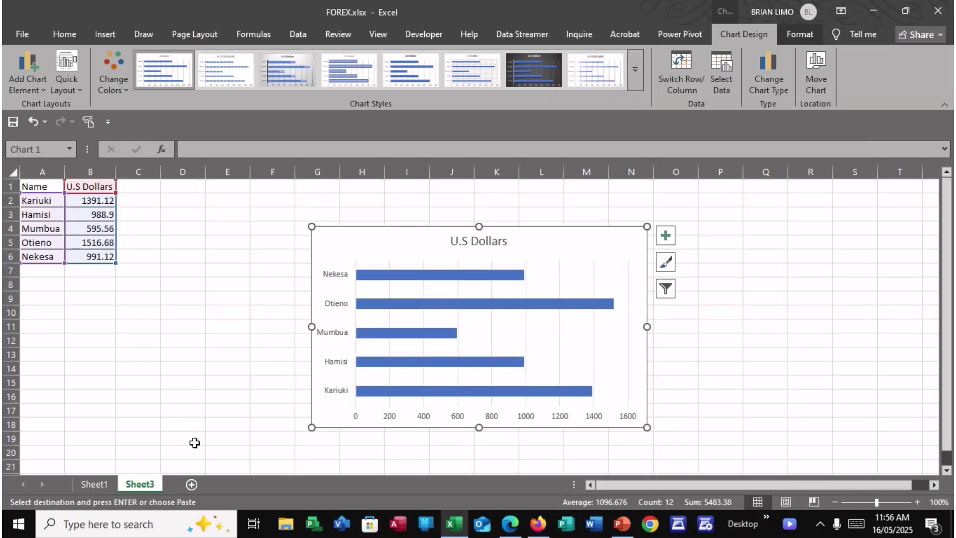
left_click(99, 485)
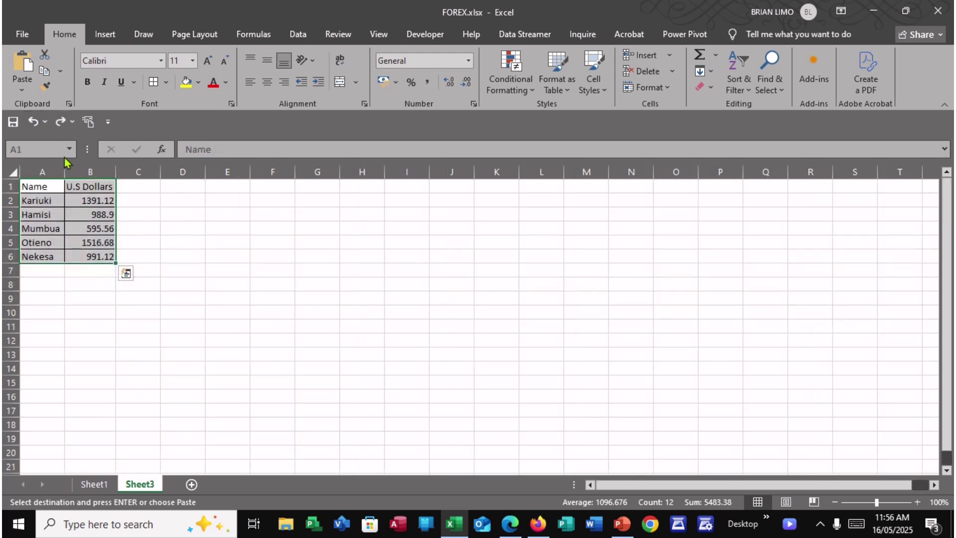
left_click(72, 122)
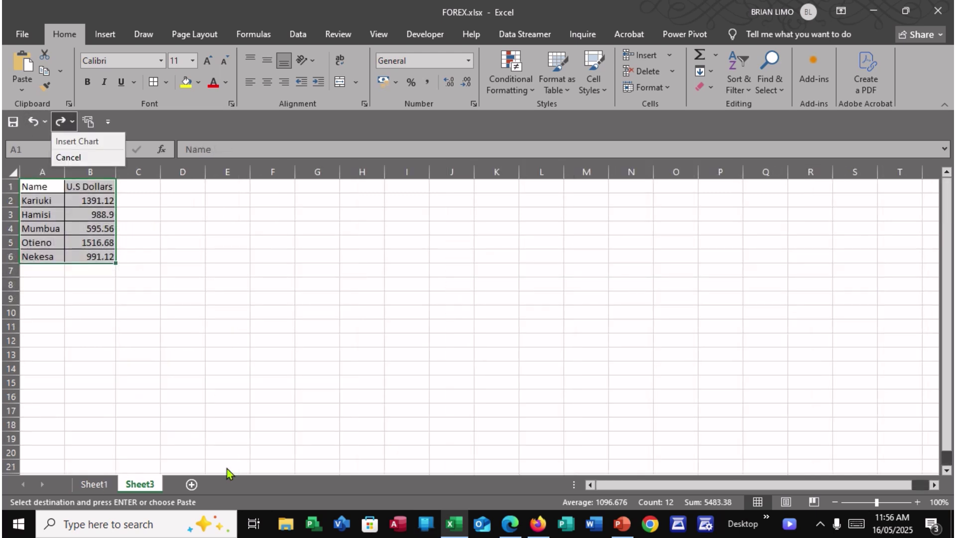
left_click(91, 485)
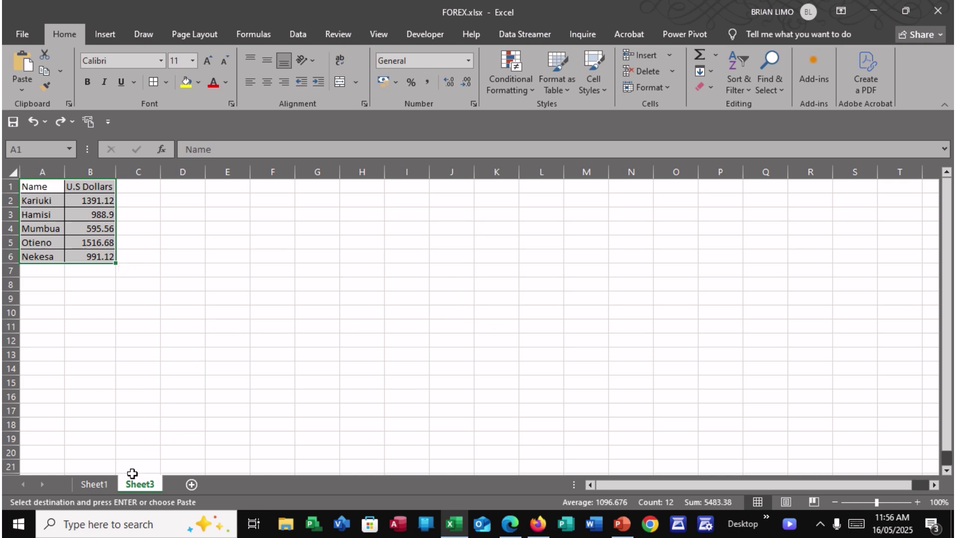
Enter the heading BUYING in cell H17 of Sheet1
left_click(95, 484)
left_click(551, 355)
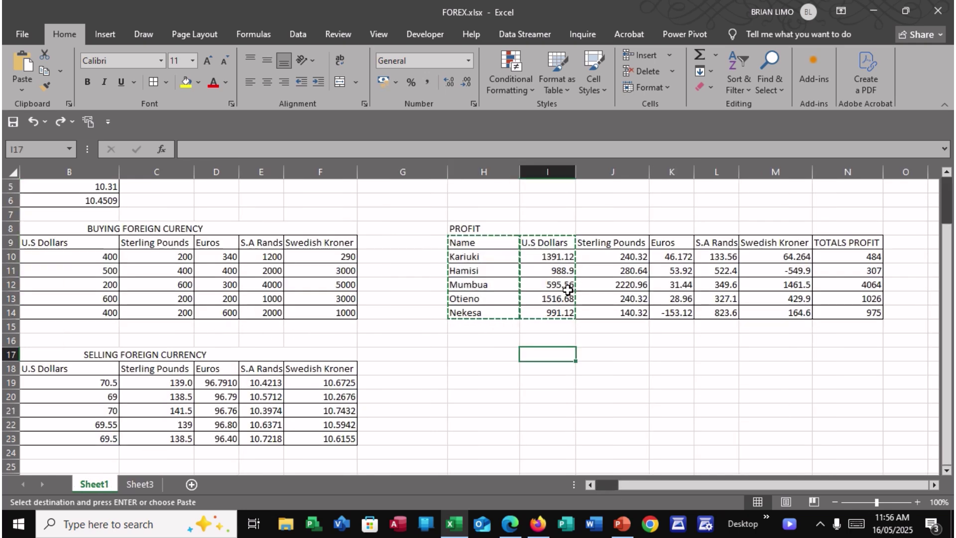
left_click(560, 313)
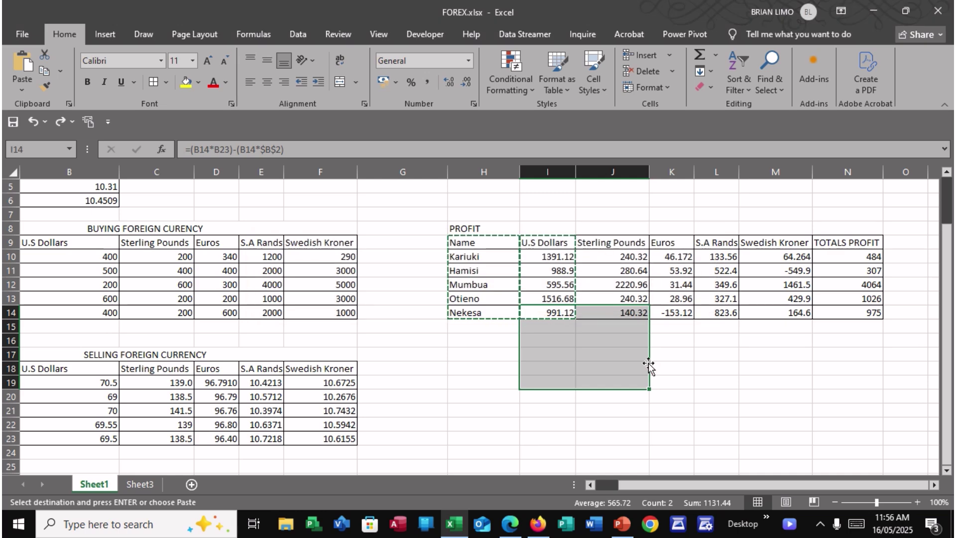
left_click(652, 365)
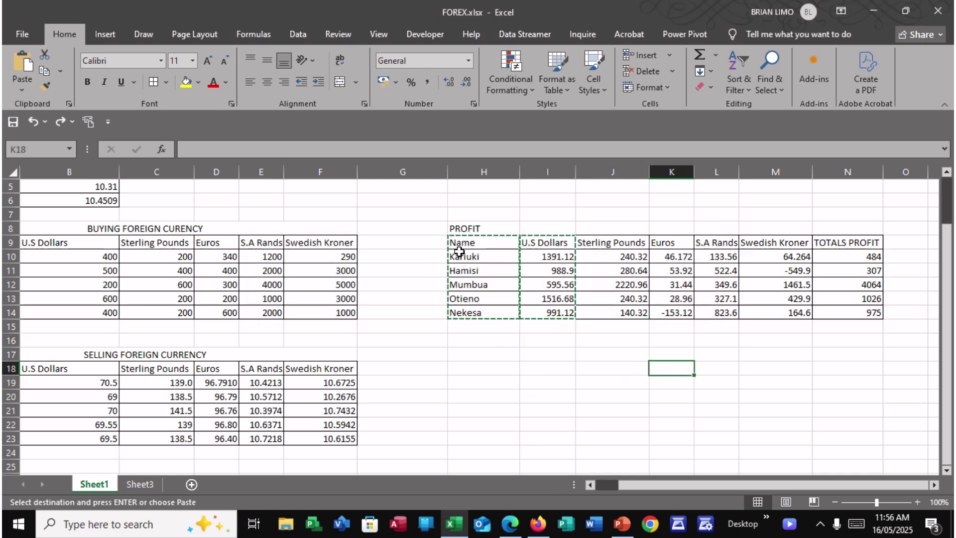
left_click(478, 355)
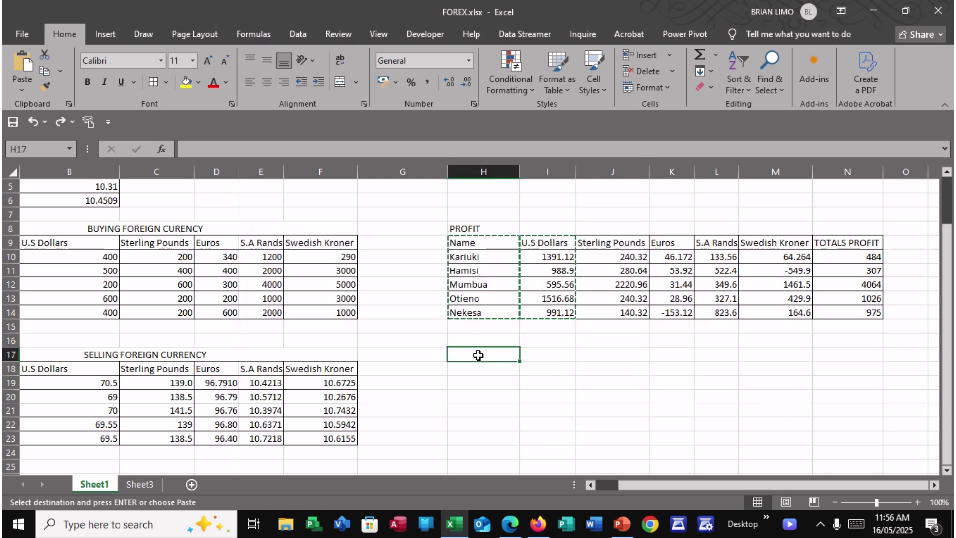
type("BUYING")
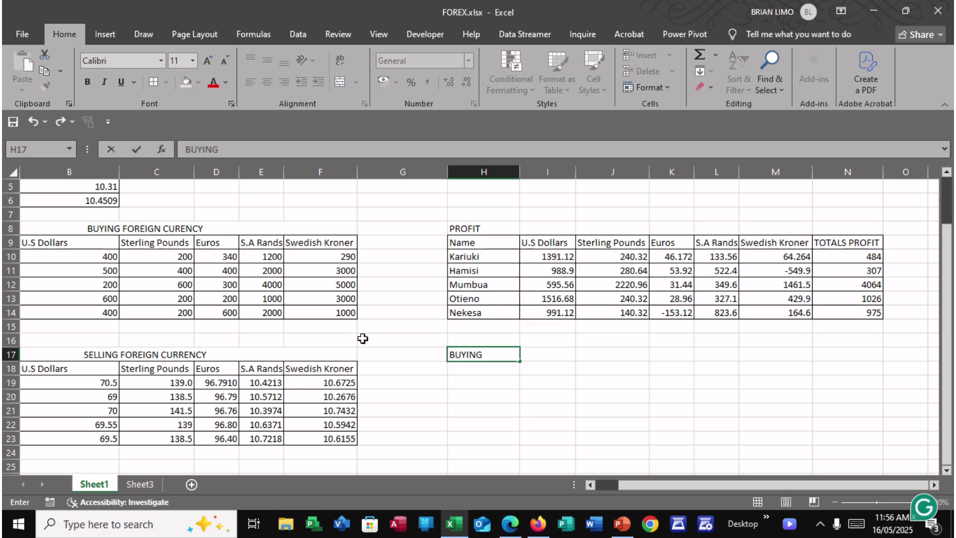
Copy the profit table's Name and U.S Dollars columns (H9:I14) to H17, and clear the pasted values in I18:I22
left_click_drag(472, 257, 532, 322)
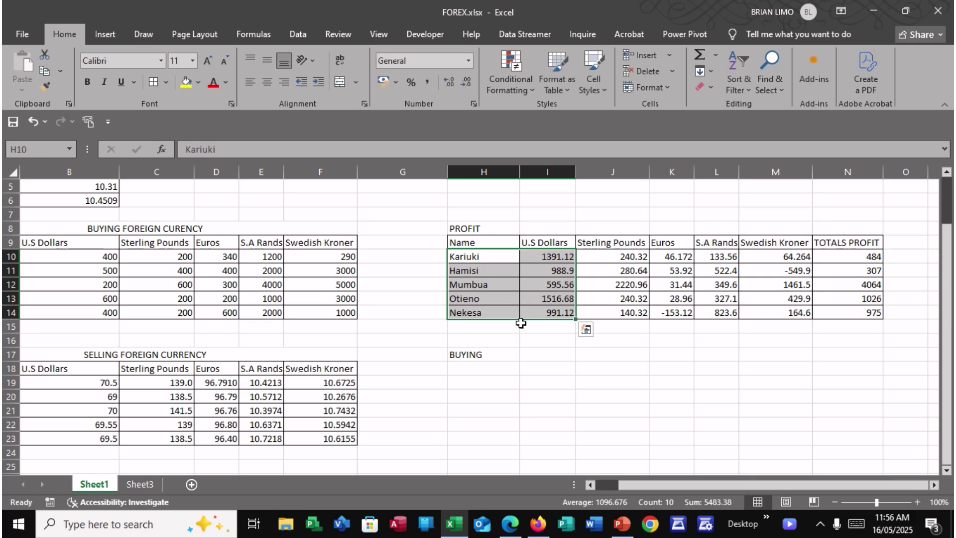
left_click_drag(468, 238, 536, 315)
key("ctrl+c")
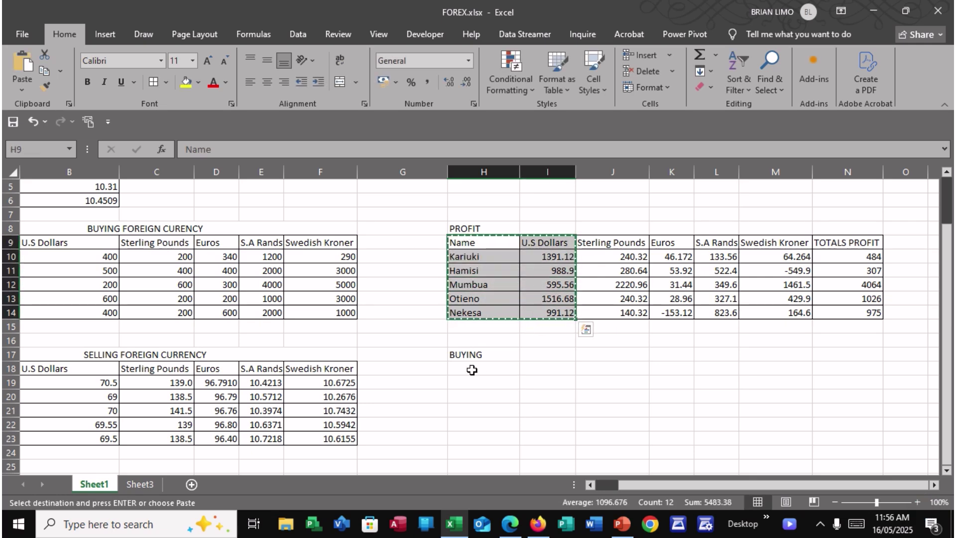
left_click(472, 356)
key("ctrl+v")
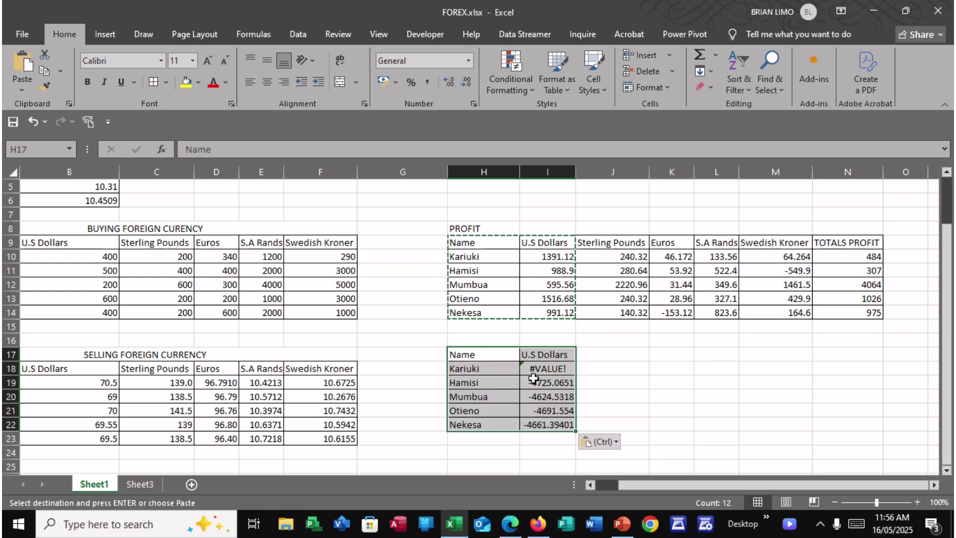
left_click(552, 369)
left_click_drag(551, 369, 556, 424)
key("Delete")
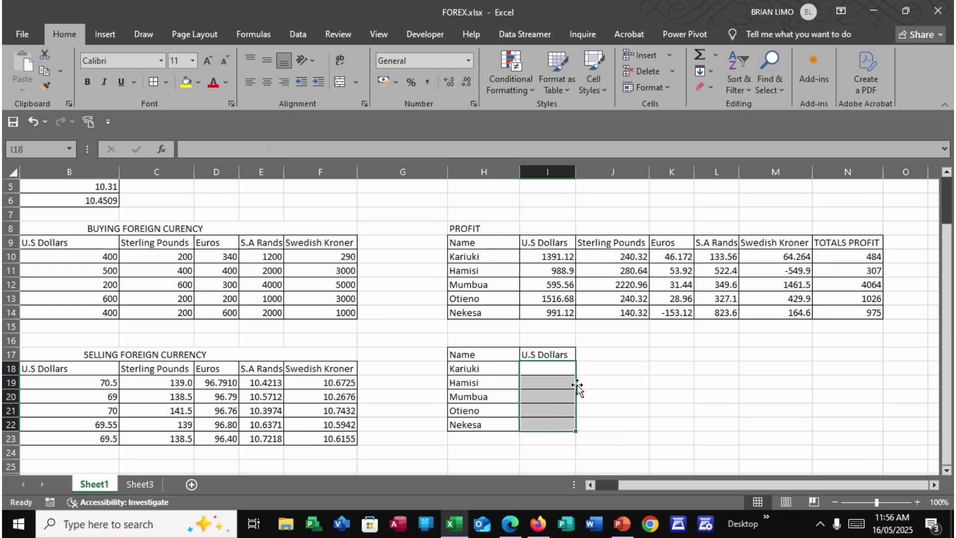
Calculate each trader's US dollar buying cost by entering =B10*$B$2 in I18 and filling the formula down to I22
left_click(565, 369)
scroll(158, 283, "up", 2)
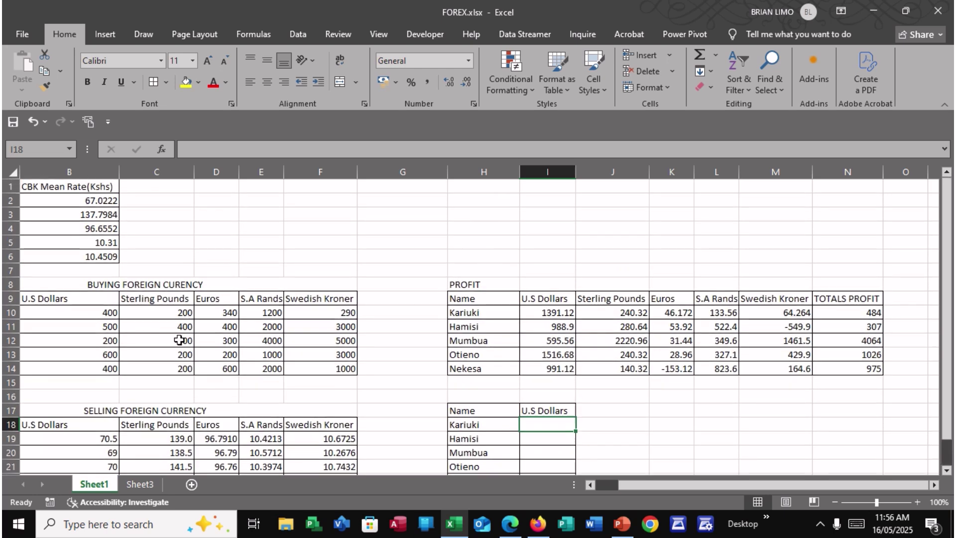
scroll(499, 438, "down", 2)
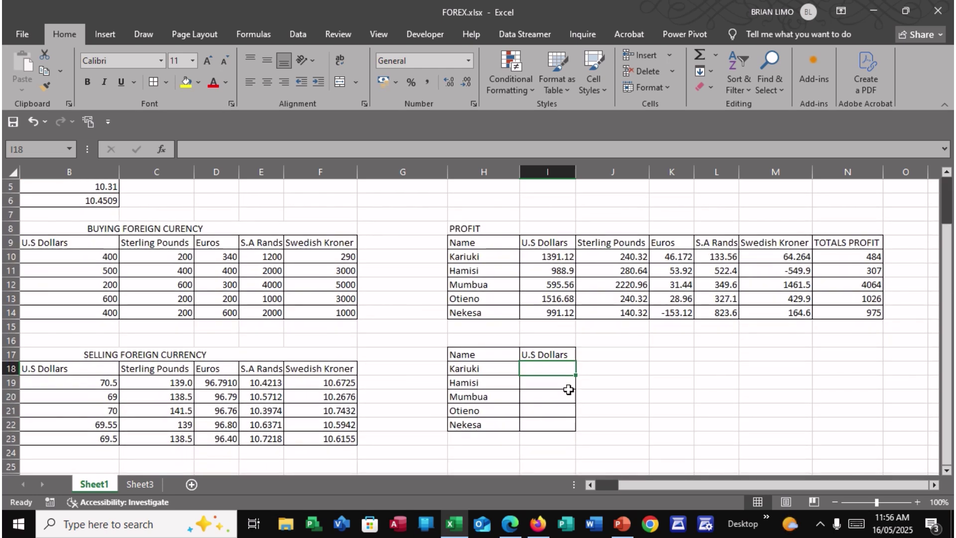
type("=")
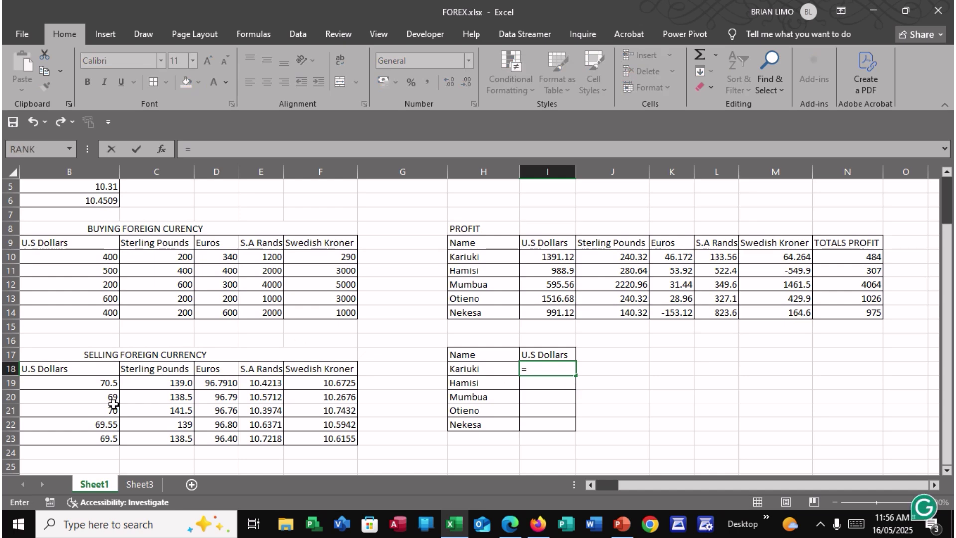
left_click(93, 258)
type("*")
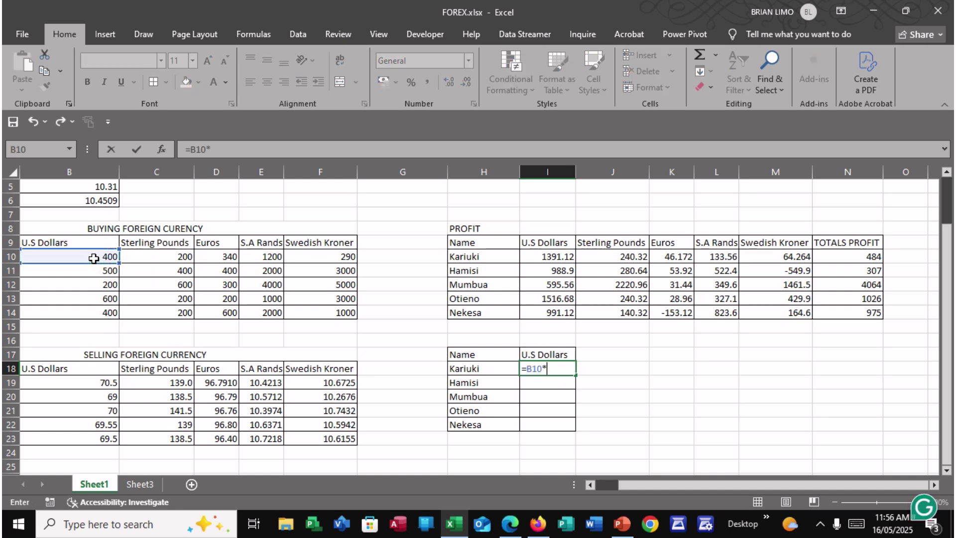
type("$B$2")
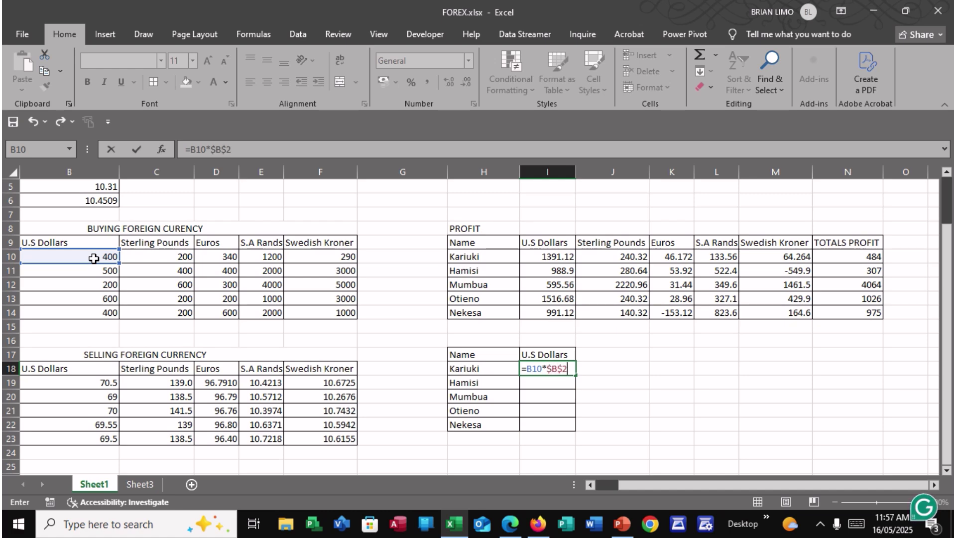
scroll(23, 265, "up", 2)
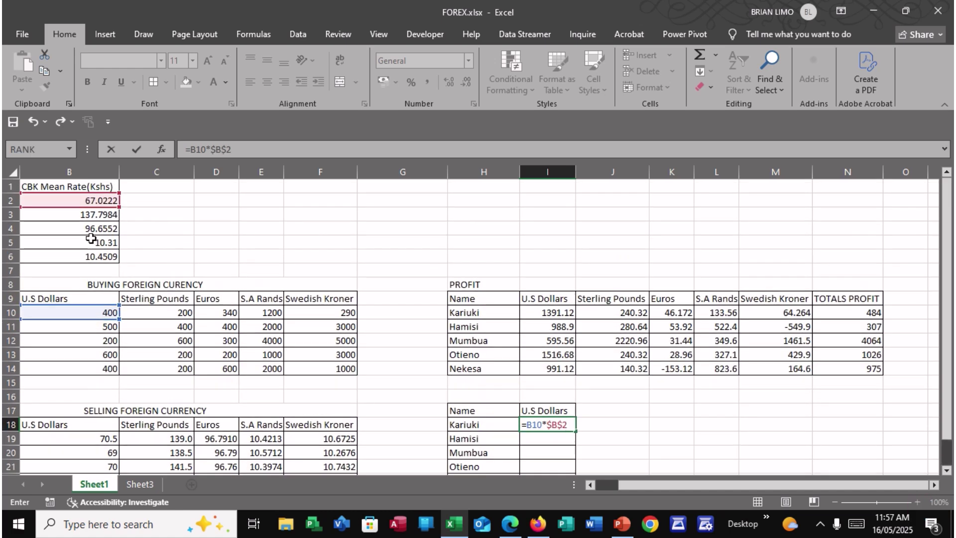
scroll(678, 474, "left", 2)
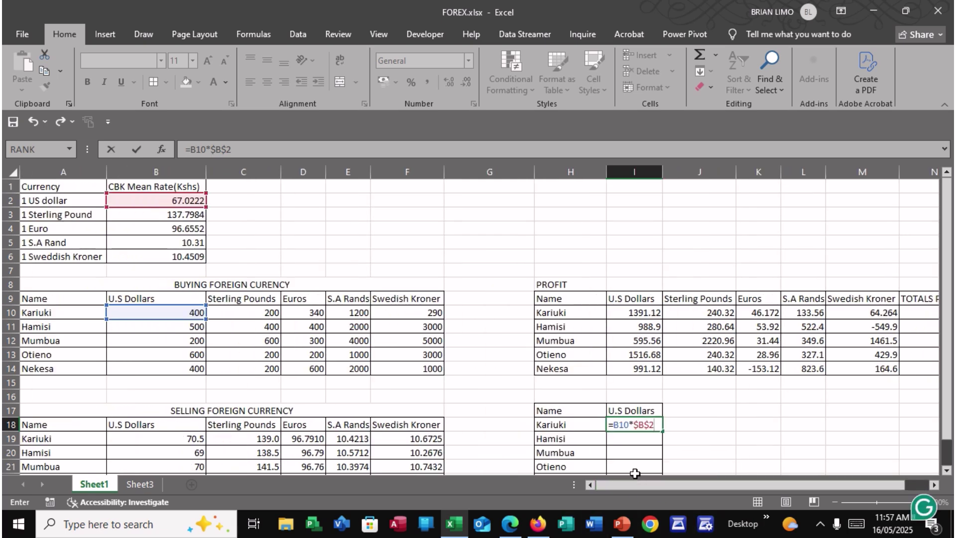
key("Return")
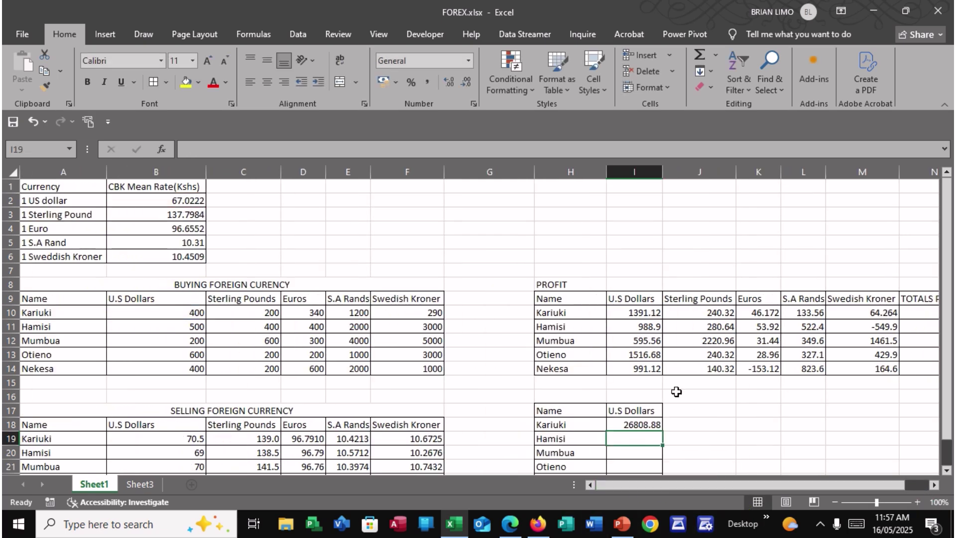
left_click(631, 420)
left_click_drag(662, 431, 662, 457)
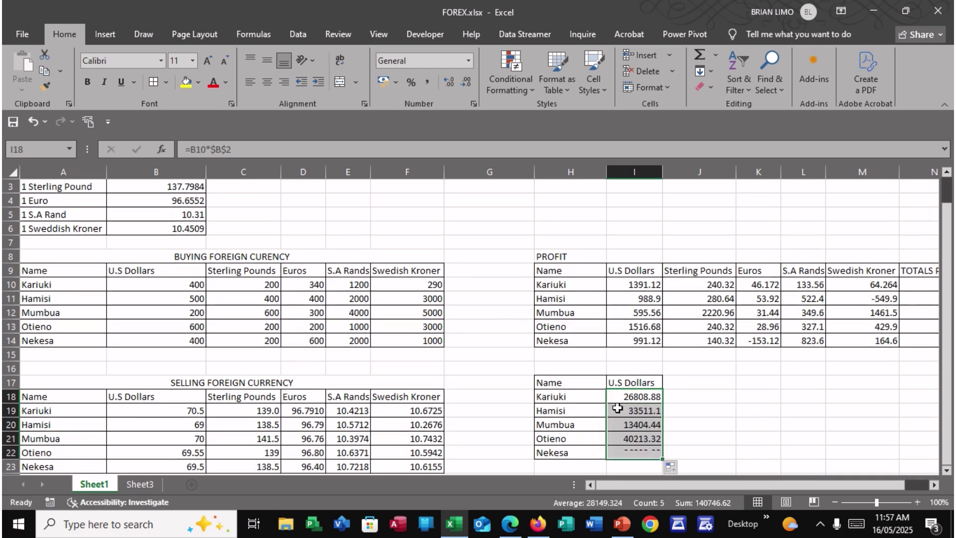
Title the new table BUYING US DOLLAR in H16, and check the question tasks again in the Edge PDF
left_click(587, 369)
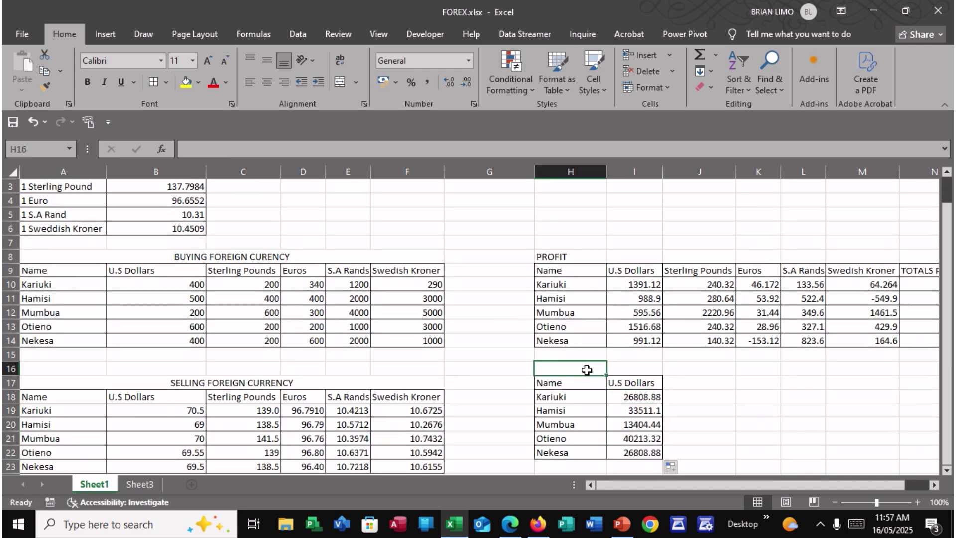
type("BUYING ")
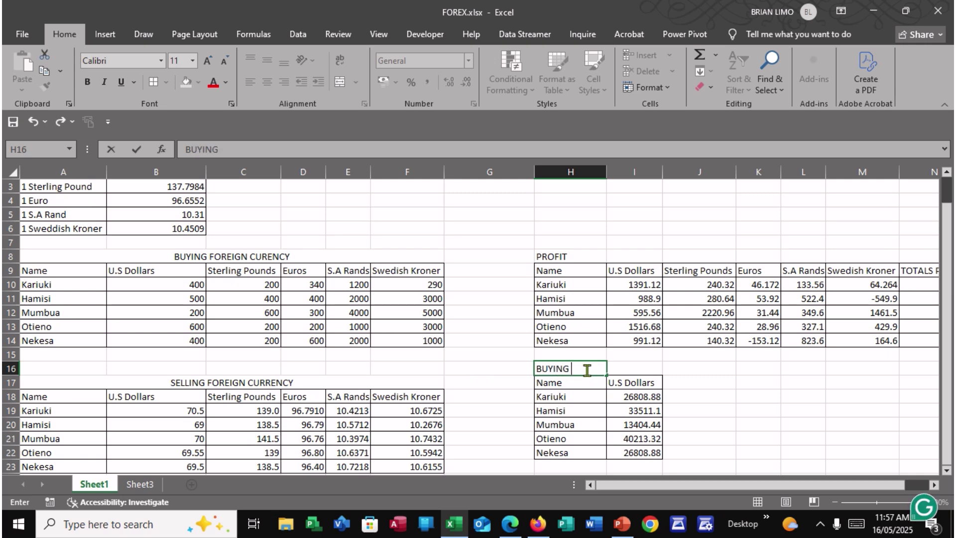
type("US DOLLAR")
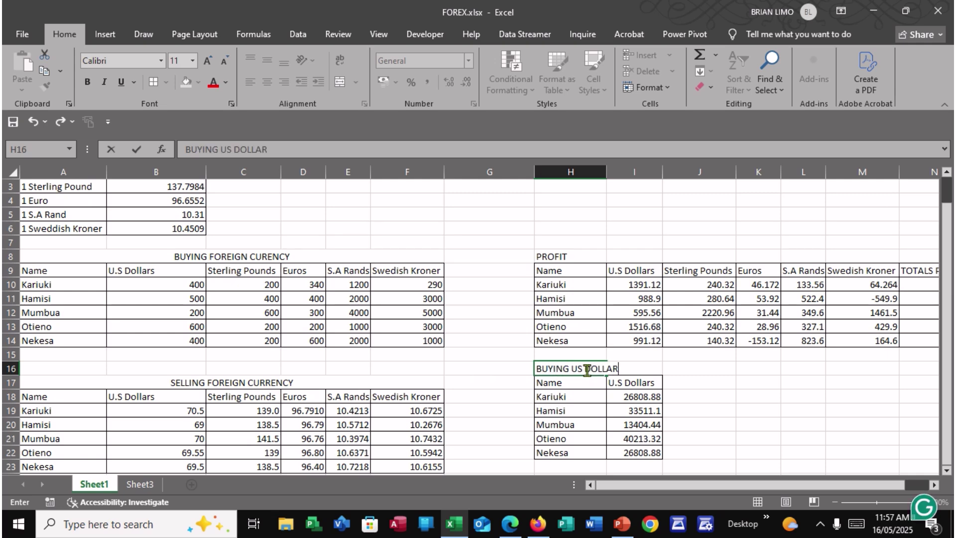
key("Return")
left_click(509, 523)
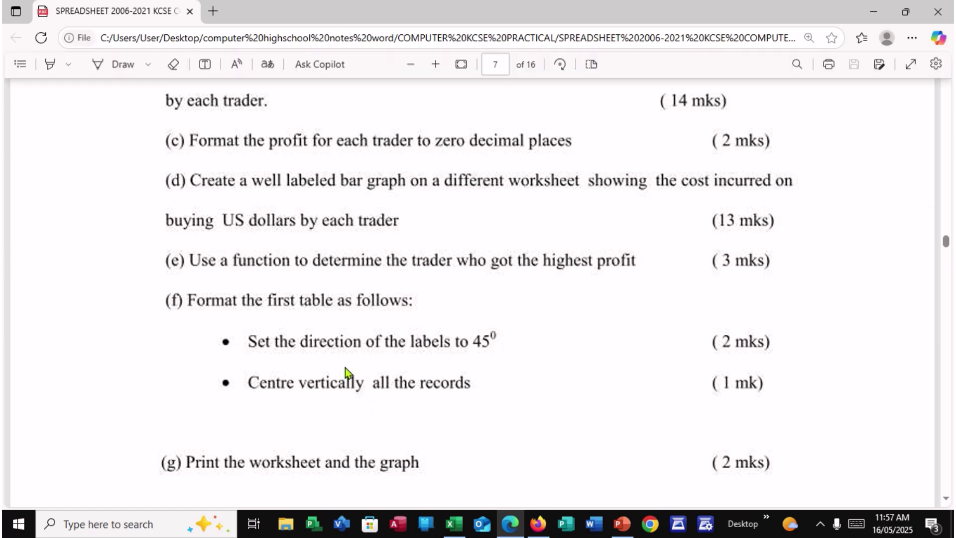
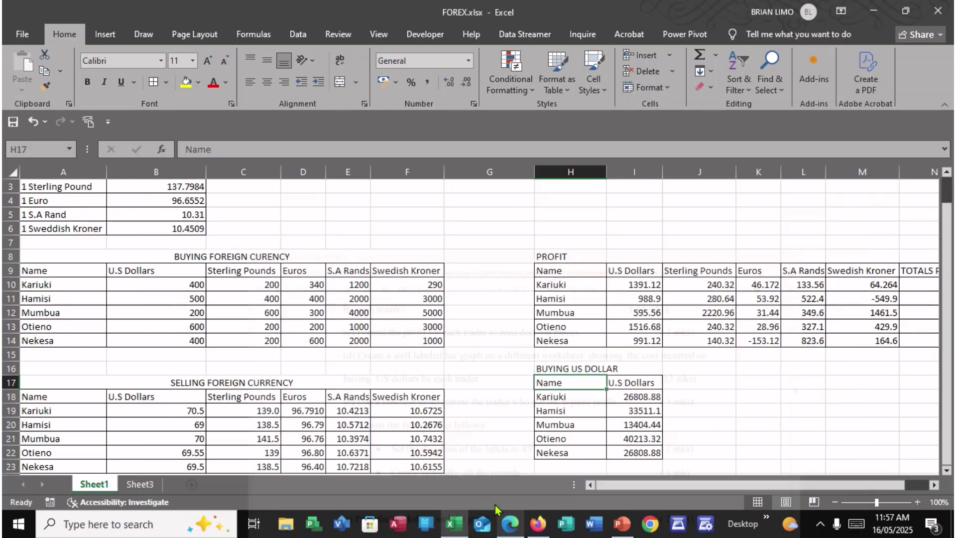
left_click(500, 514)
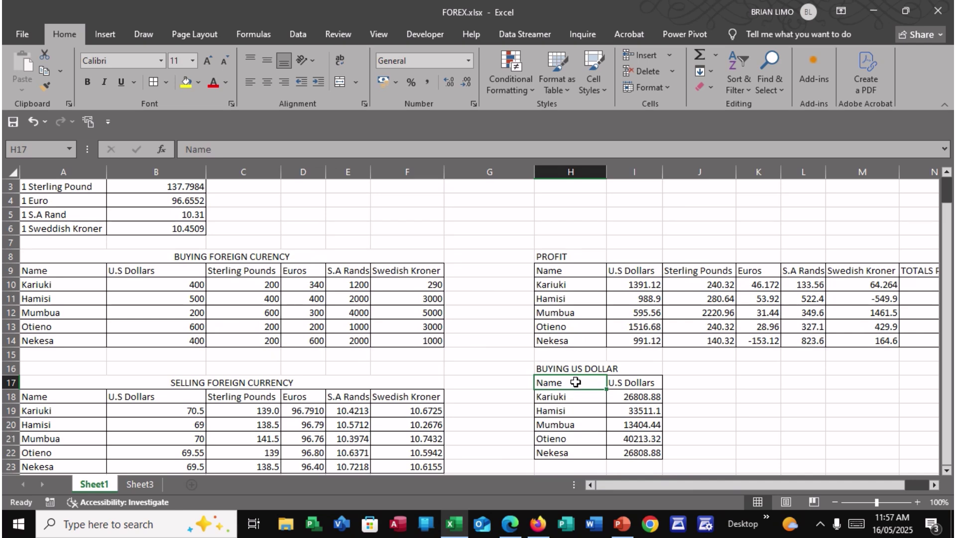
Copy the BUYING US DOLLAR table (H17:I22) over the existing data at A1 on Sheet3, and widen column B
left_click_drag(576, 382, 639, 451)
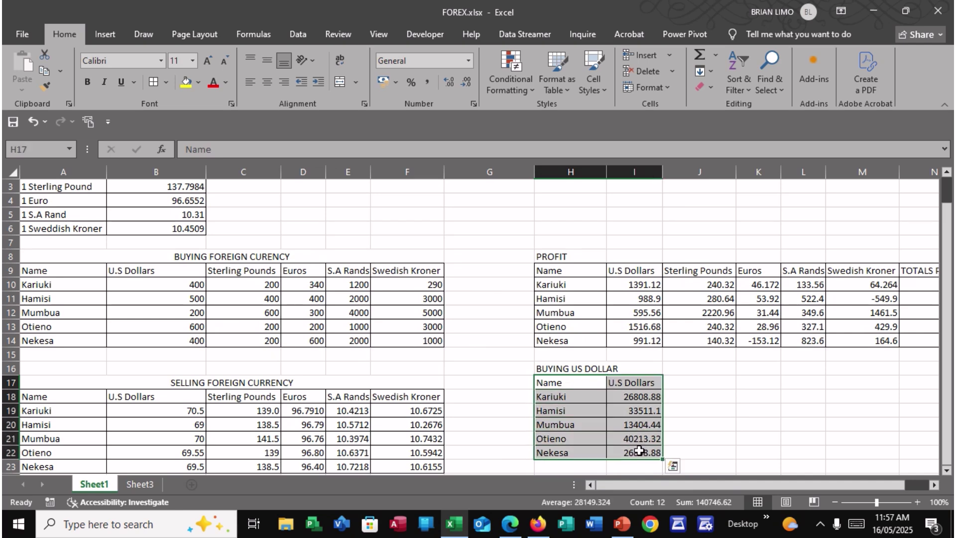
key("ctrl+c")
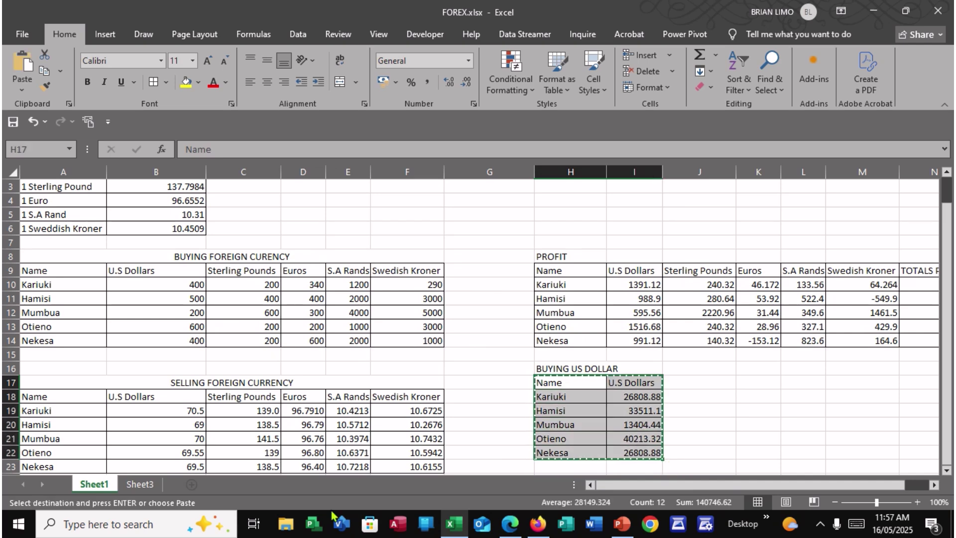
left_click(147, 484)
key("ctrl+v")
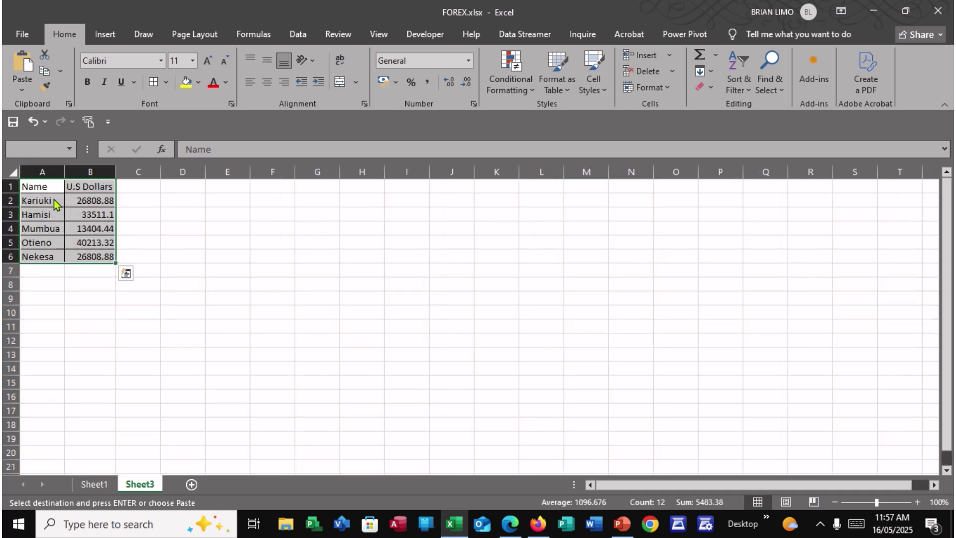
left_click(448, 308)
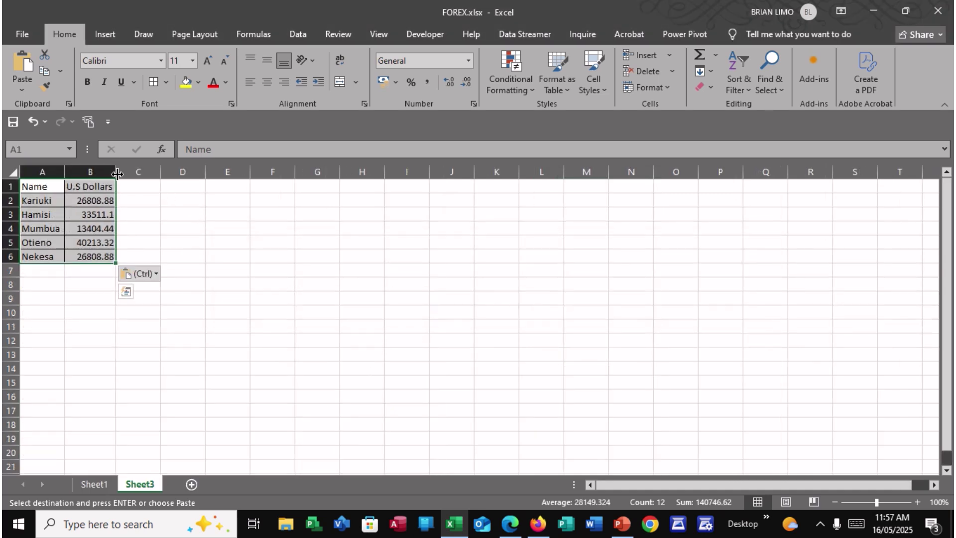
left_click_drag(117, 173, 144, 173)
left_click(109, 227)
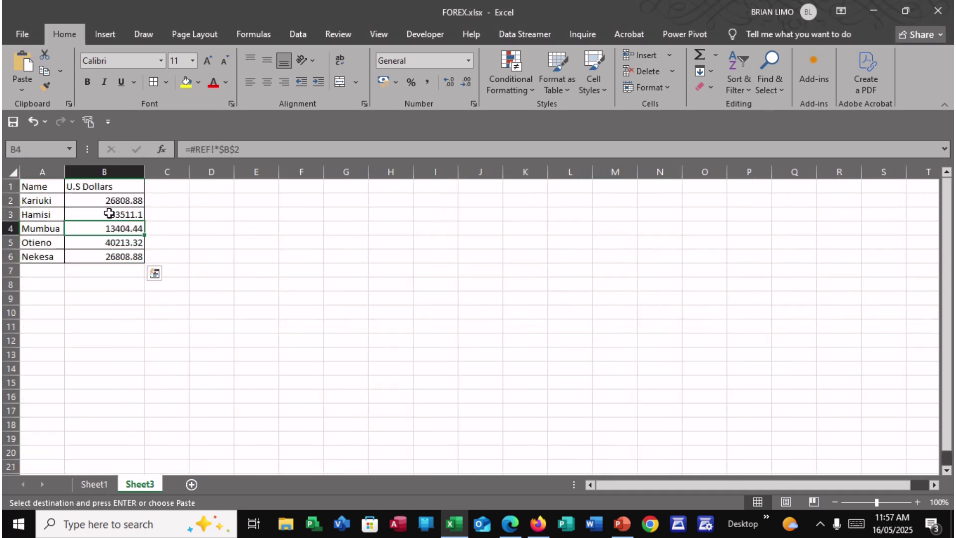
left_click(106, 199)
left_click(105, 213)
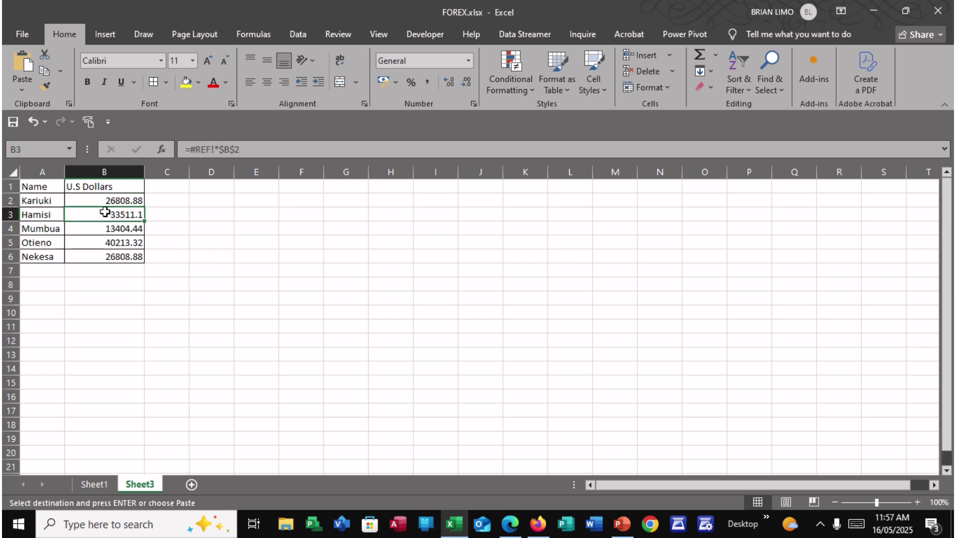
key("Down")
key("Down")
key("Down")
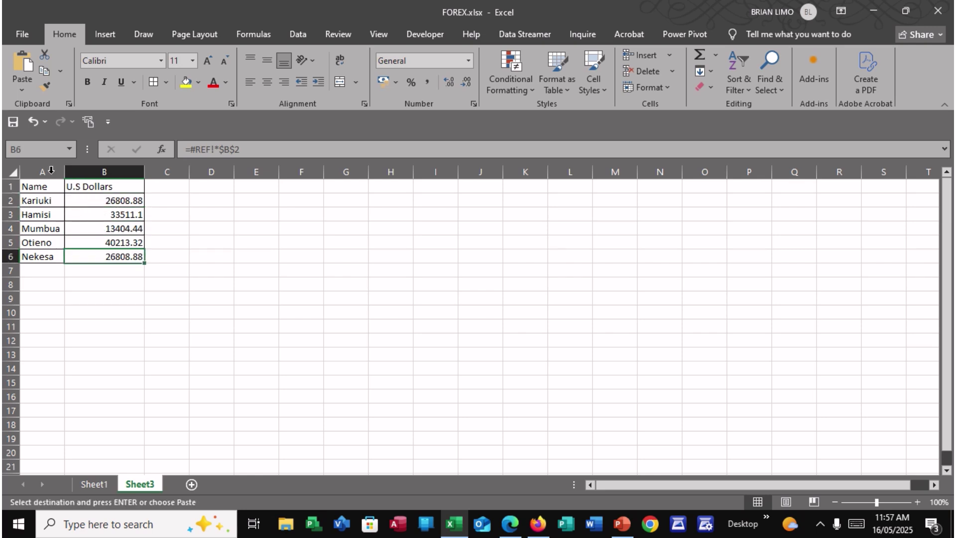
Widen column A and insert a 2-D clustered bar chart from the Name and U.S Dollars data in A1:B6
left_click_drag(65, 171, 126, 252)
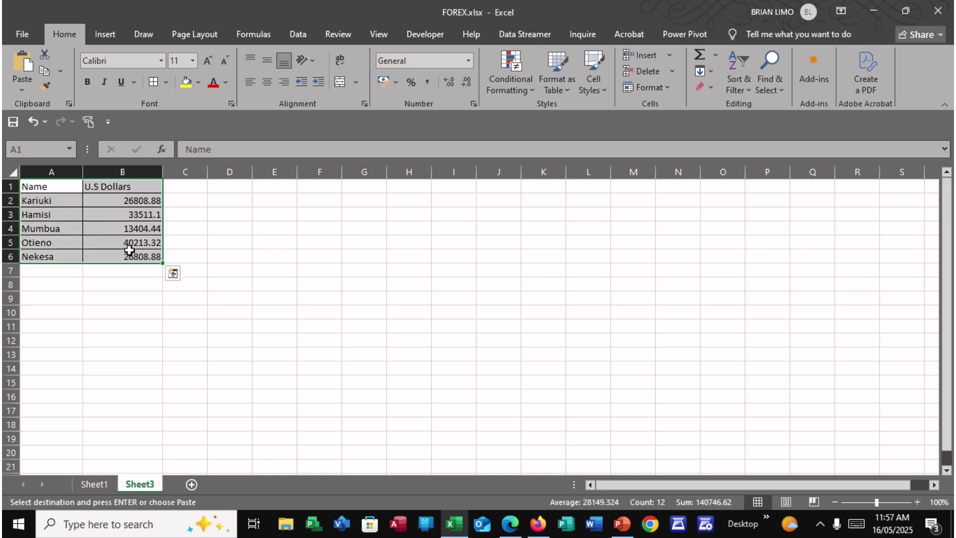
left_click(114, 38)
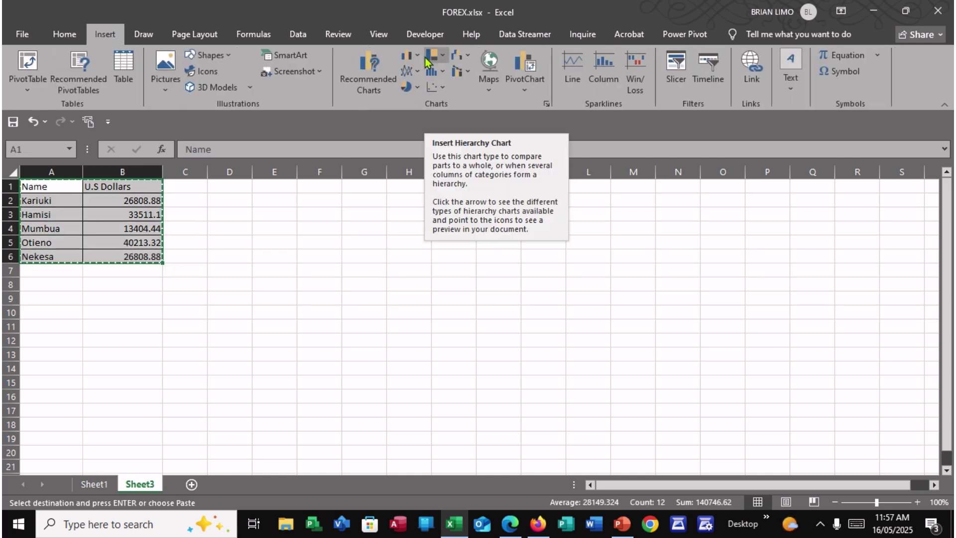
left_click(406, 55)
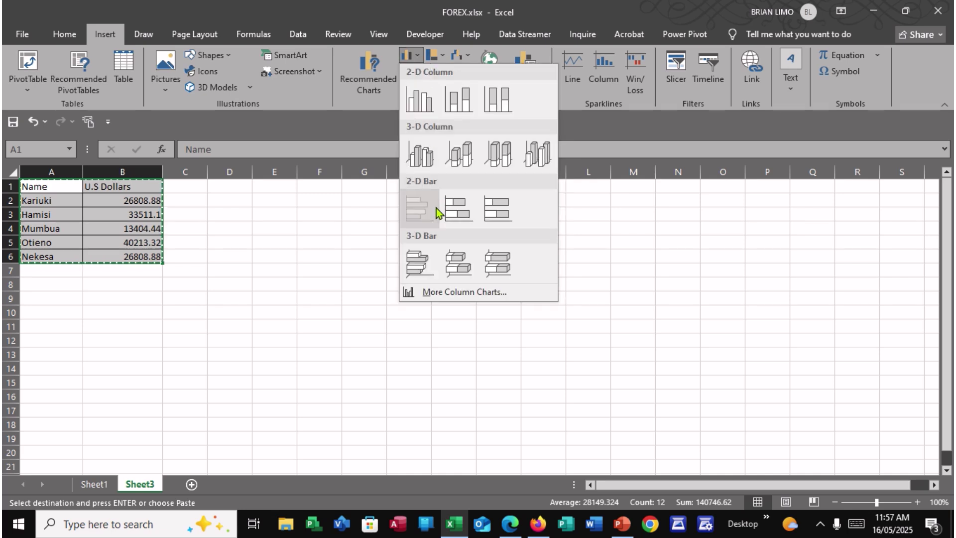
left_click(436, 208)
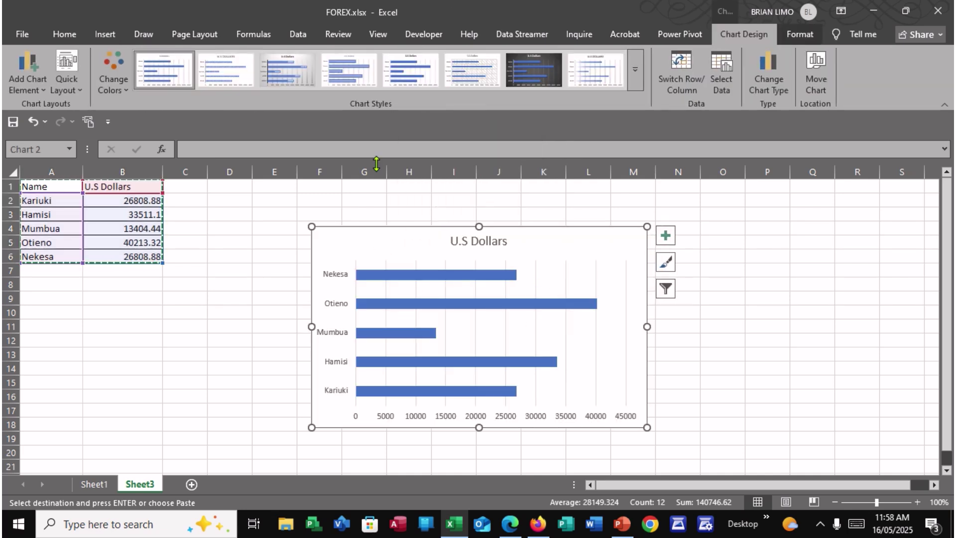
Try the quick layout with two axis titles and a side legend, and delete the legend after moving it above the bars
left_click(73, 89)
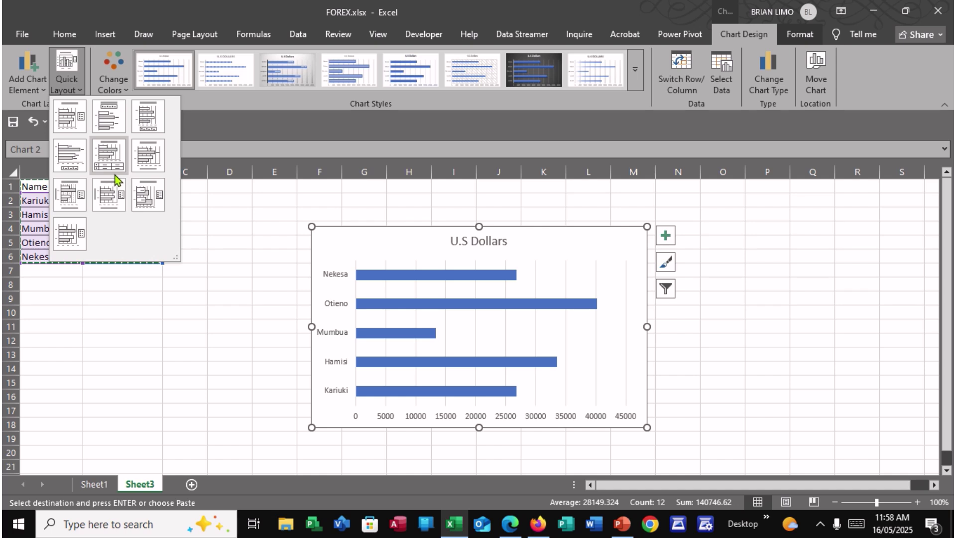
left_click(74, 191)
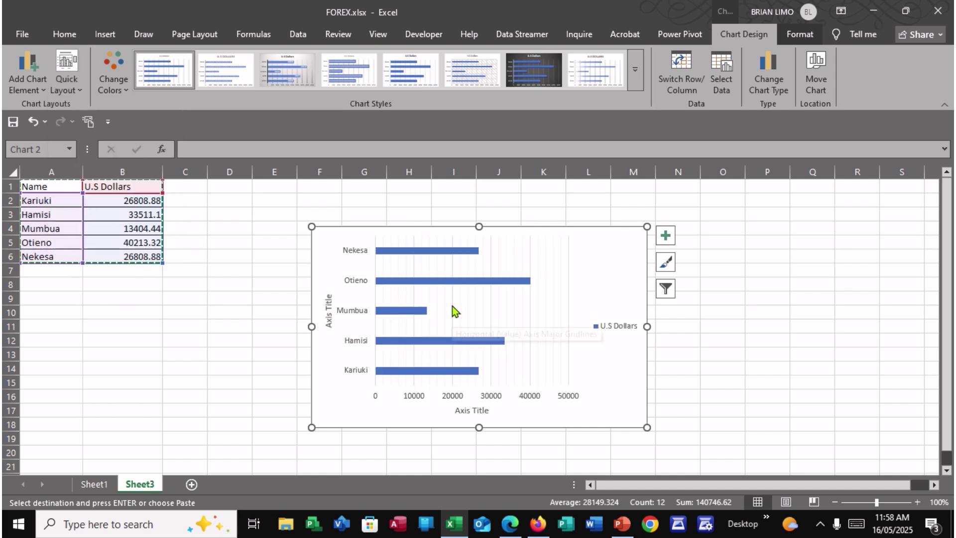
left_click(621, 327)
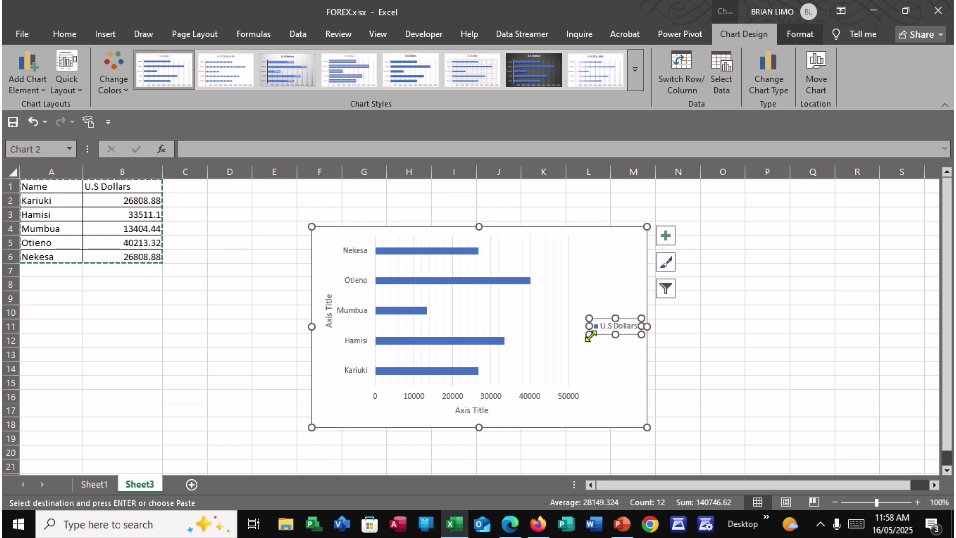
left_click_drag(580, 322, 583, 240)
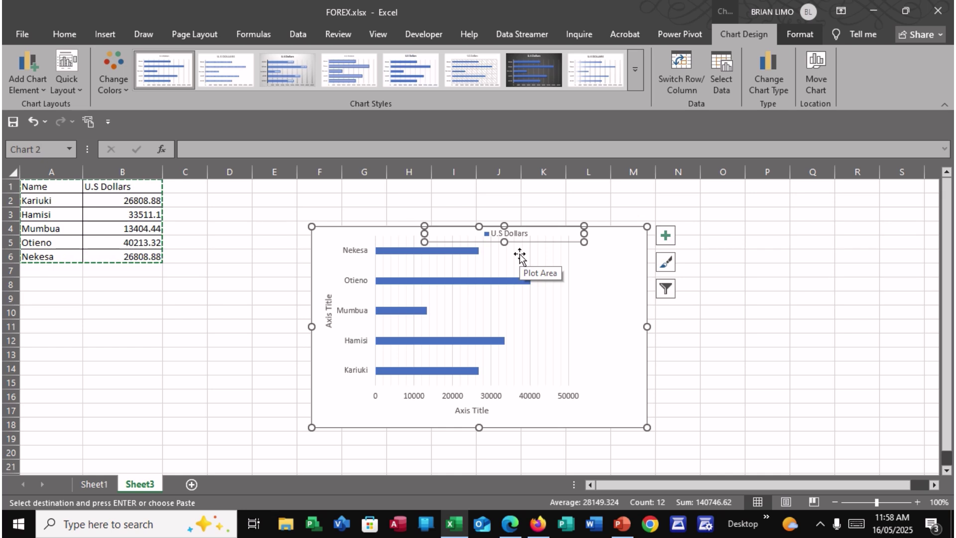
key("Delete")
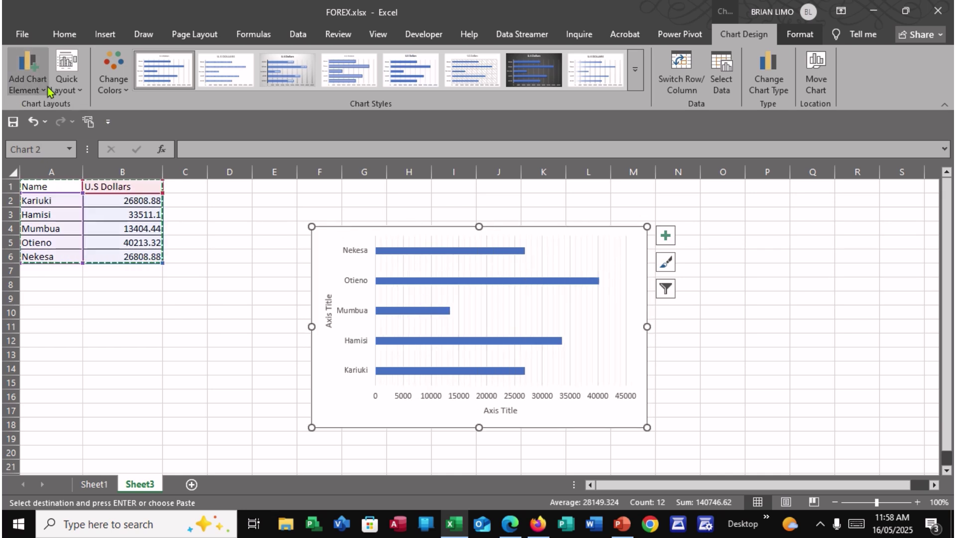
Try the quick layout with a data table under the bar chart, and return to the one with two axis titles and a legend
left_click(76, 91)
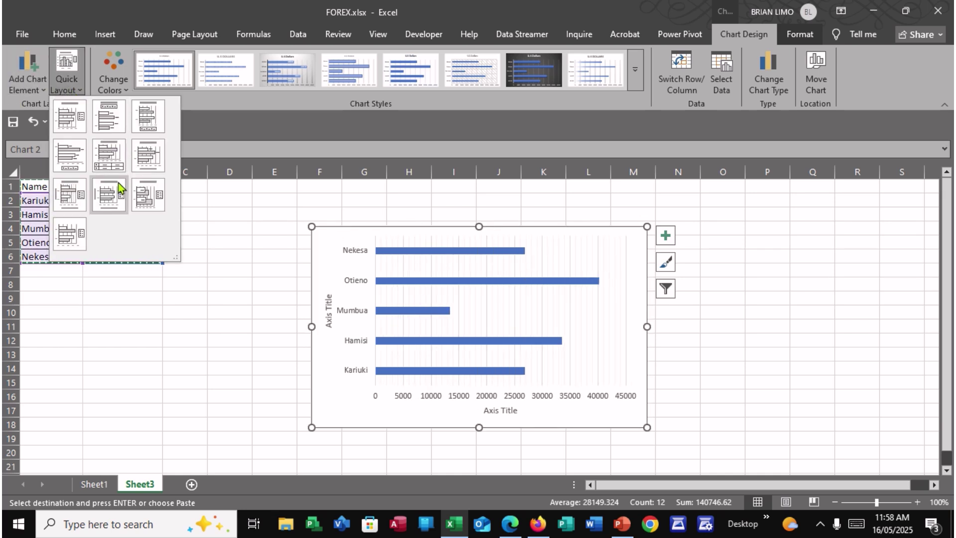
left_click(88, 196)
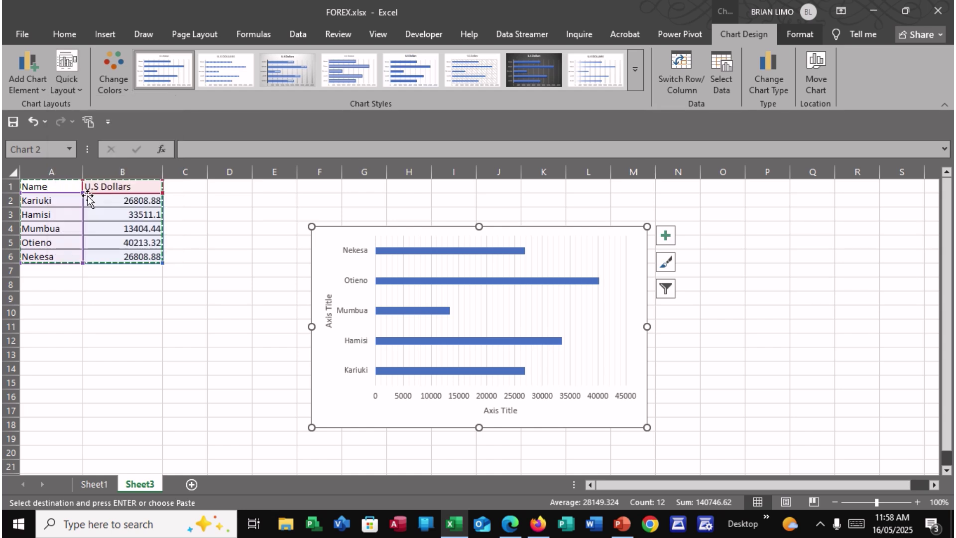
left_click(70, 88)
left_click(119, 152)
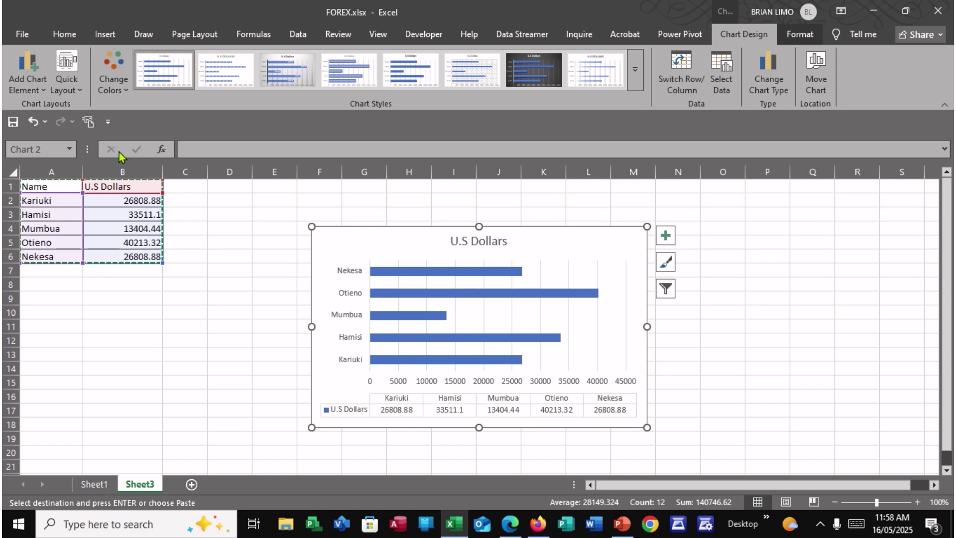
left_click(69, 84)
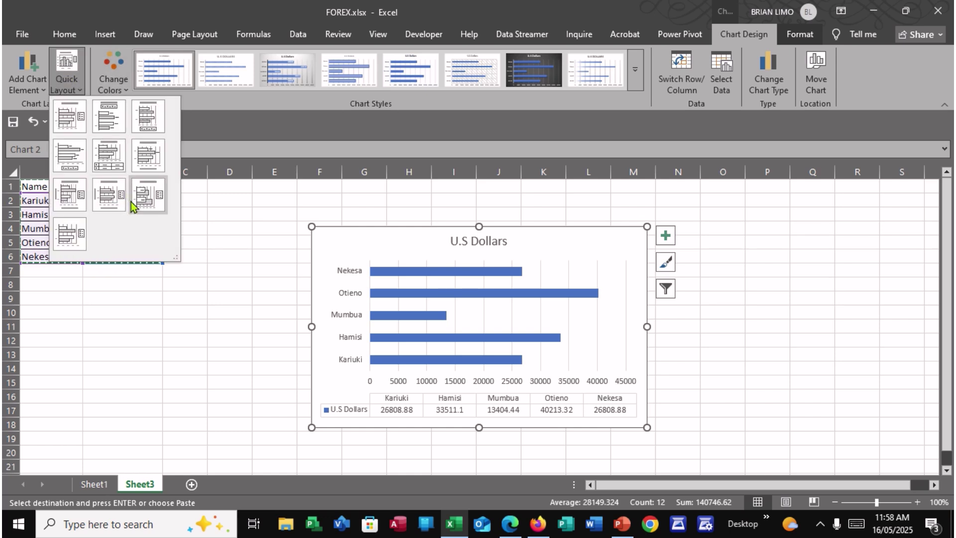
key("Escape")
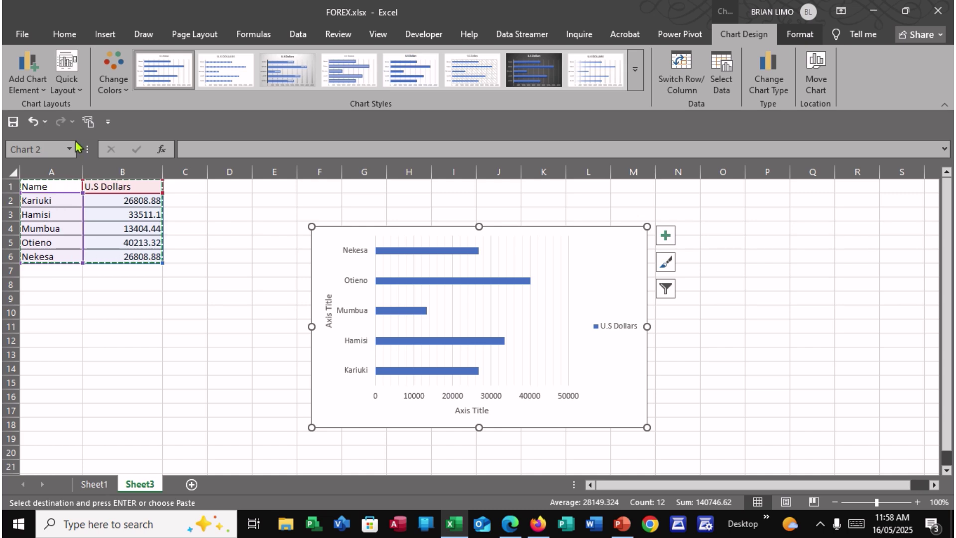
Try the quick layout with a chart title and side legend, and the one with a data label and horizontal axis title
left_click(79, 90)
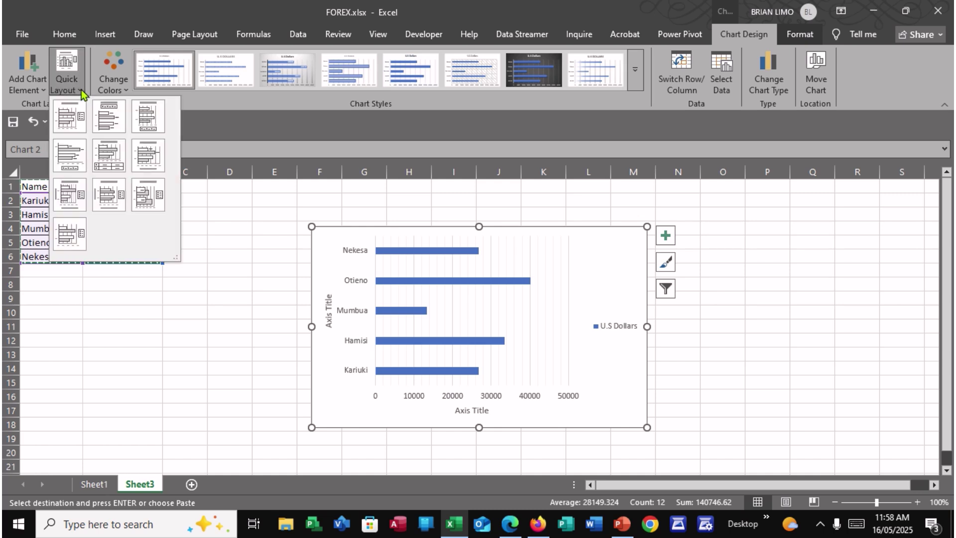
left_click(71, 120)
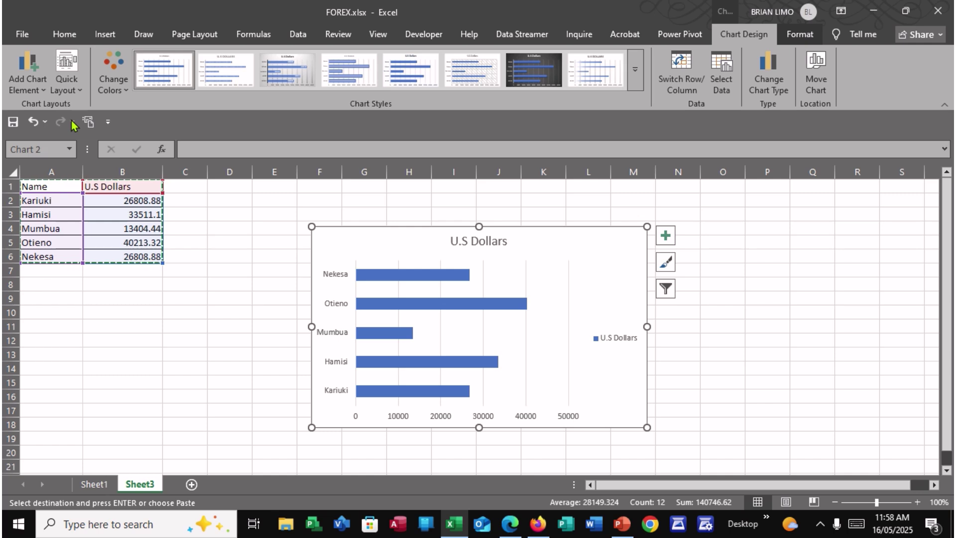
left_click(75, 93)
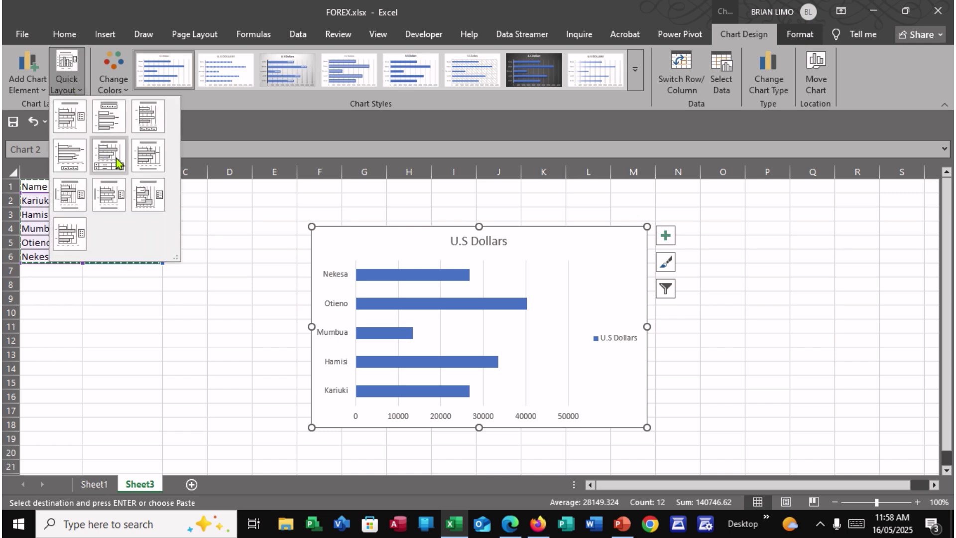
left_click(137, 149)
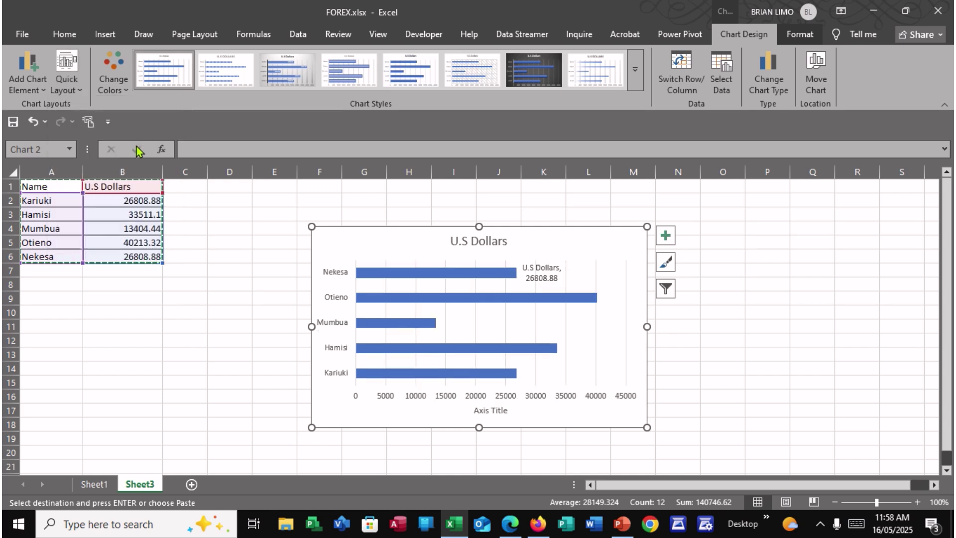
Apply the quick layout with two axis titles and a side legend, and title the chart's horizontal axis BUYING PRICE
left_click(75, 68)
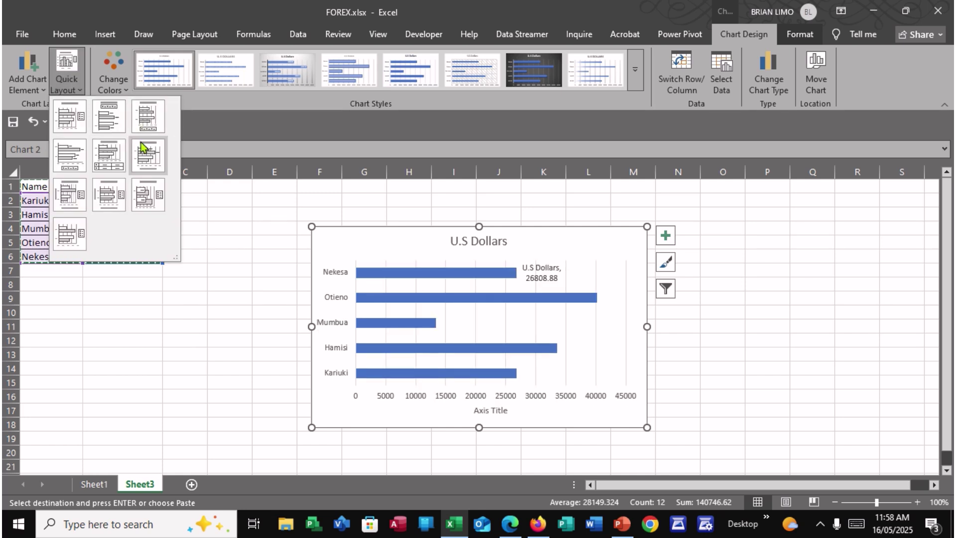
left_click(74, 196)
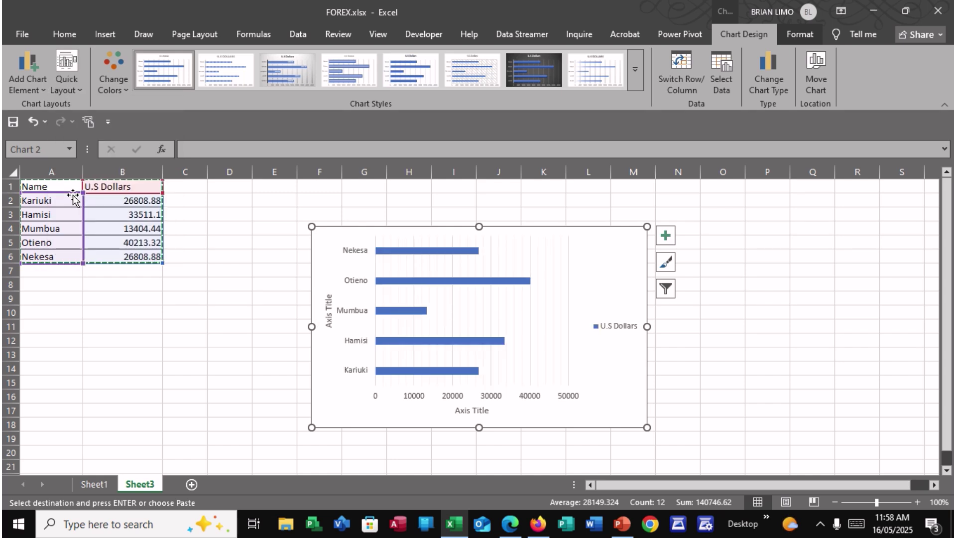
left_click(480, 411)
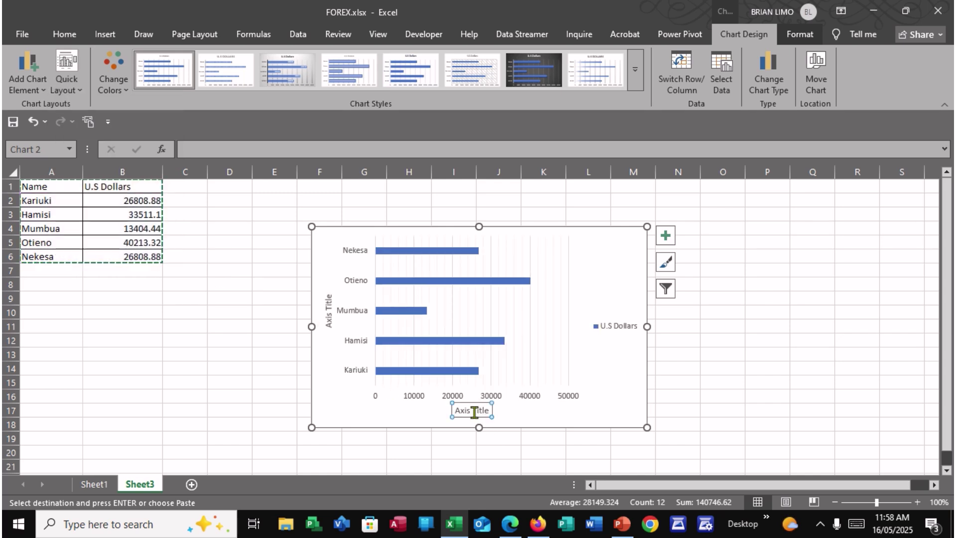
double_click(463, 407)
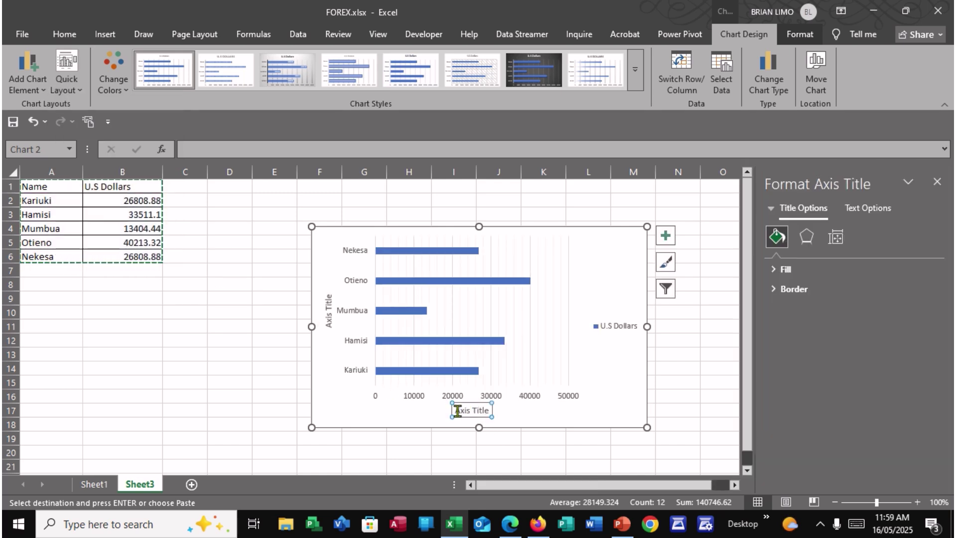
left_click_drag(457, 410, 507, 413)
type("BUYING")
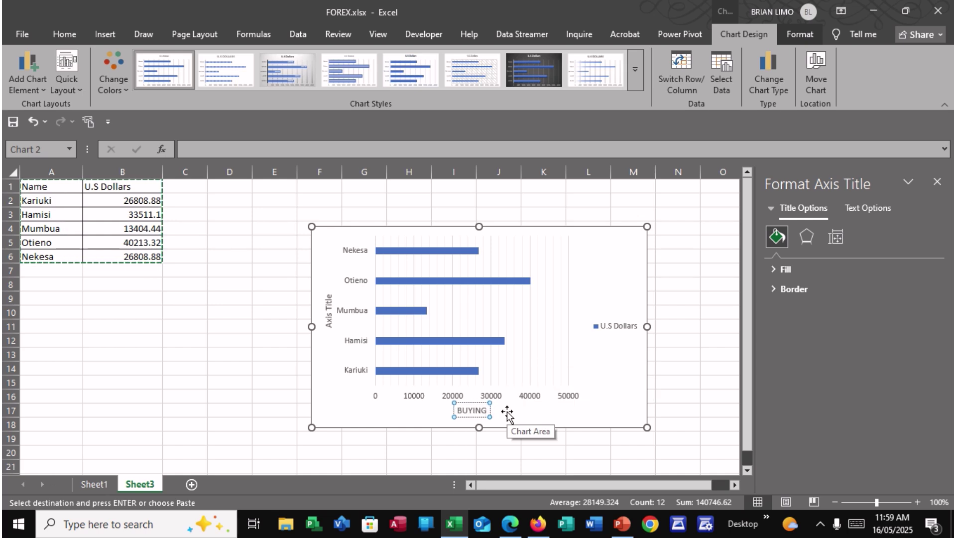
type(" PRICE")
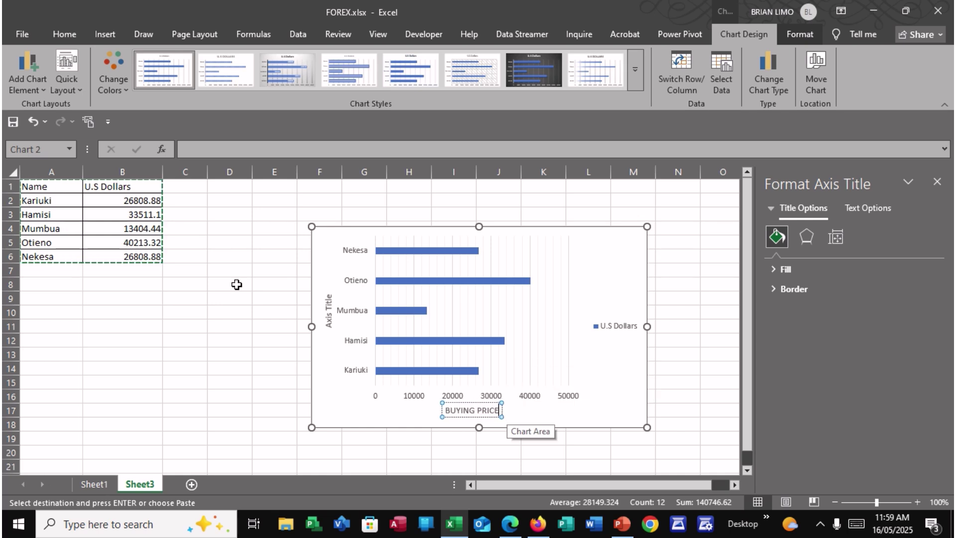
Title the bar chart's vertical axis NAMES
left_click(327, 311)
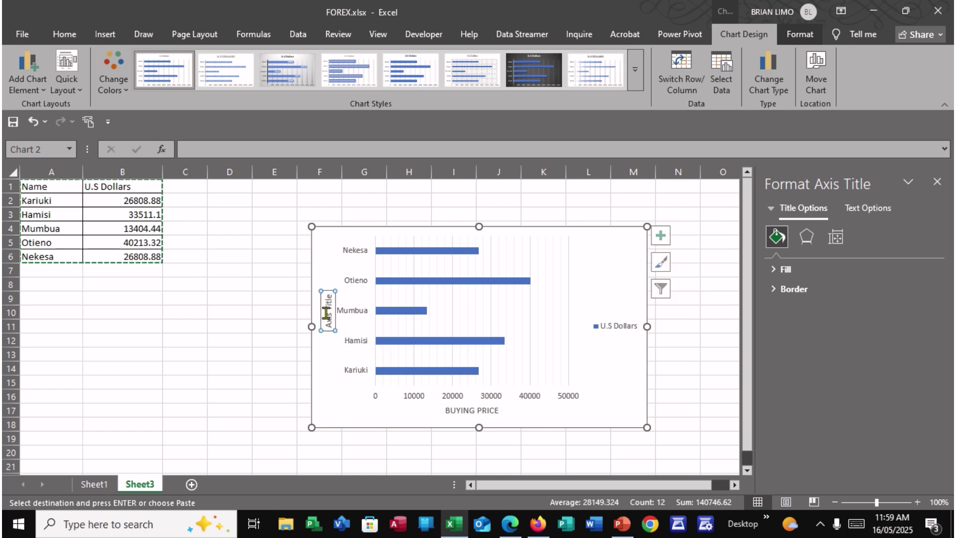
left_click(328, 311)
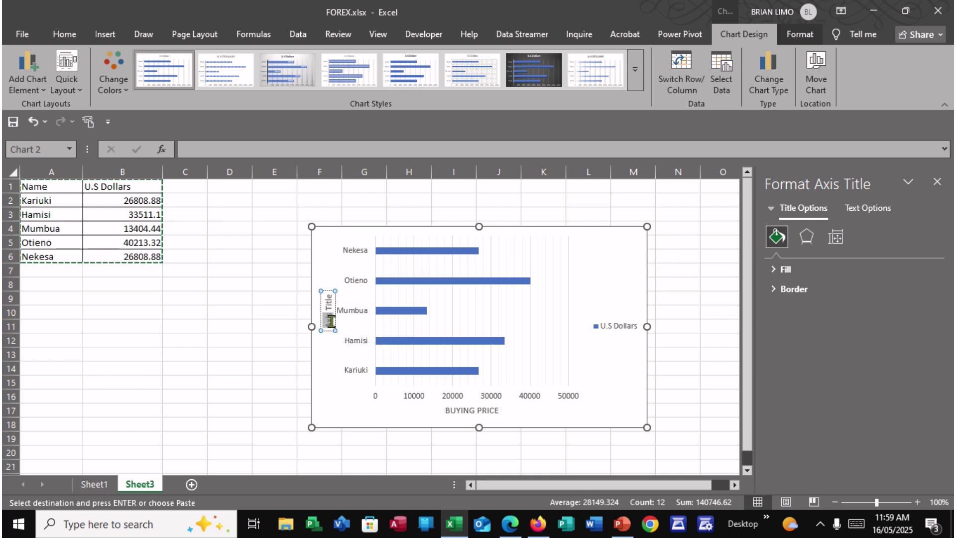
left_click_drag(328, 312, 332, 327)
triple_click(332, 327)
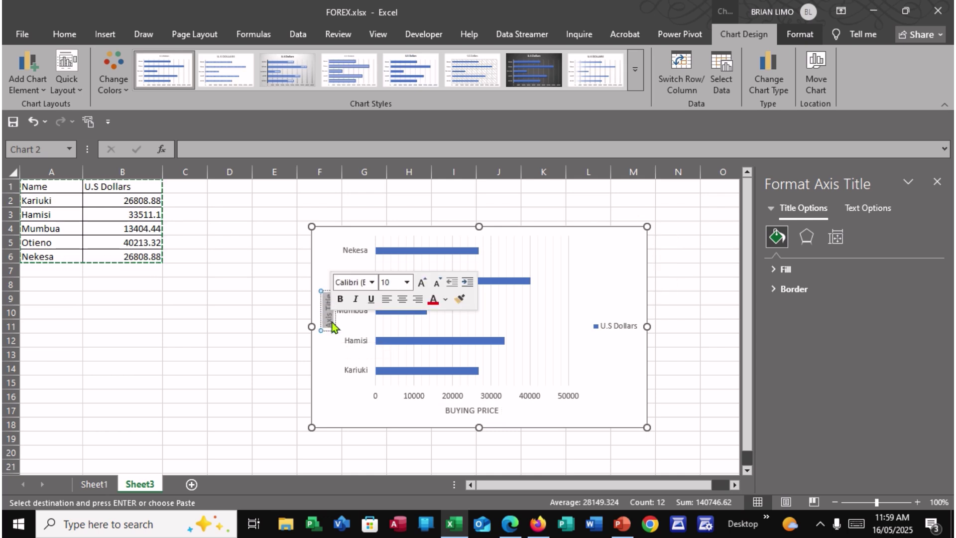
type("NAMES")
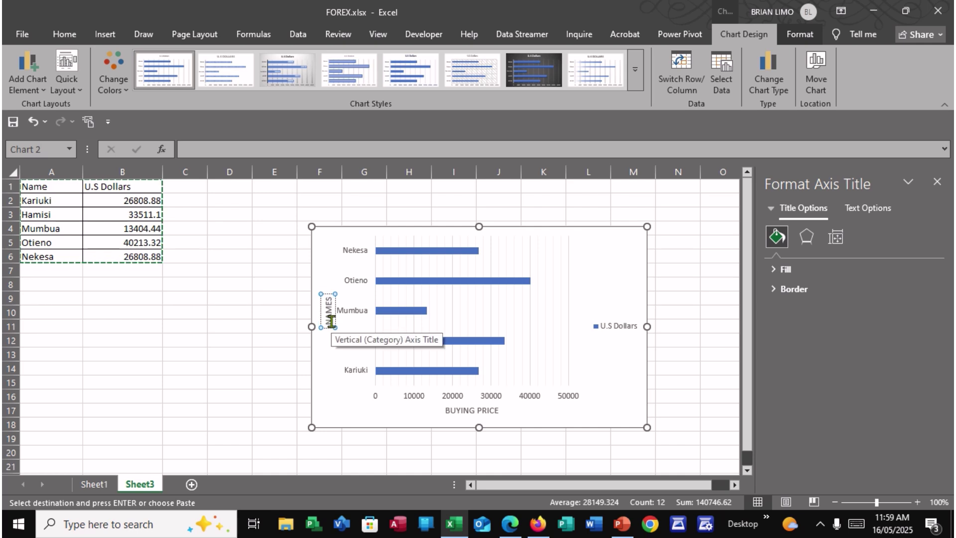
Enlarge the bar chart by extending its upper edge up to about row 2
left_click(514, 254)
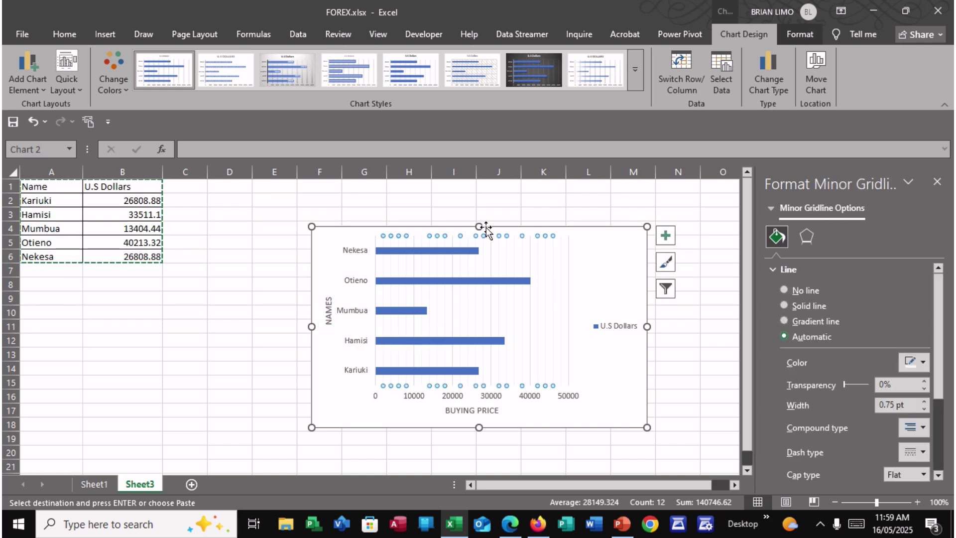
left_click_drag(479, 226, 478, 201)
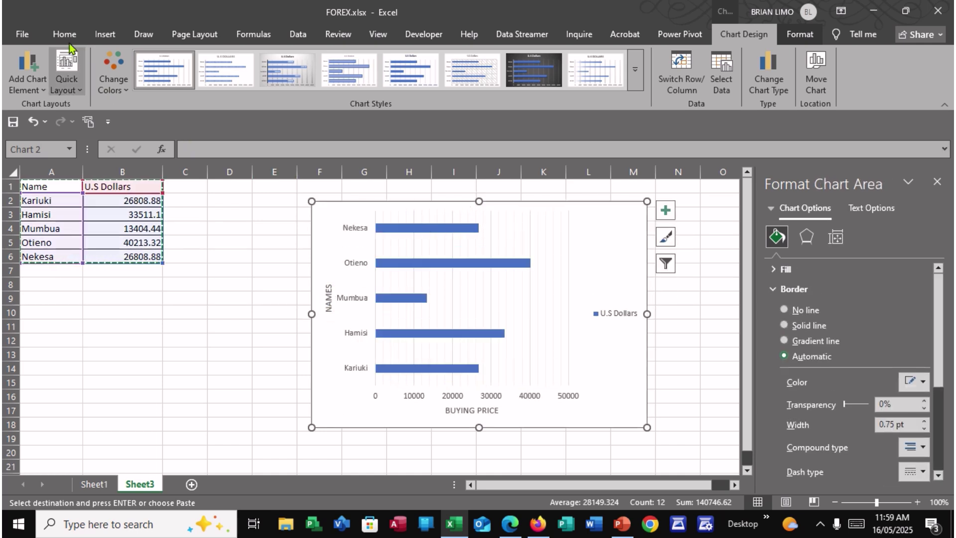
left_click(105, 34)
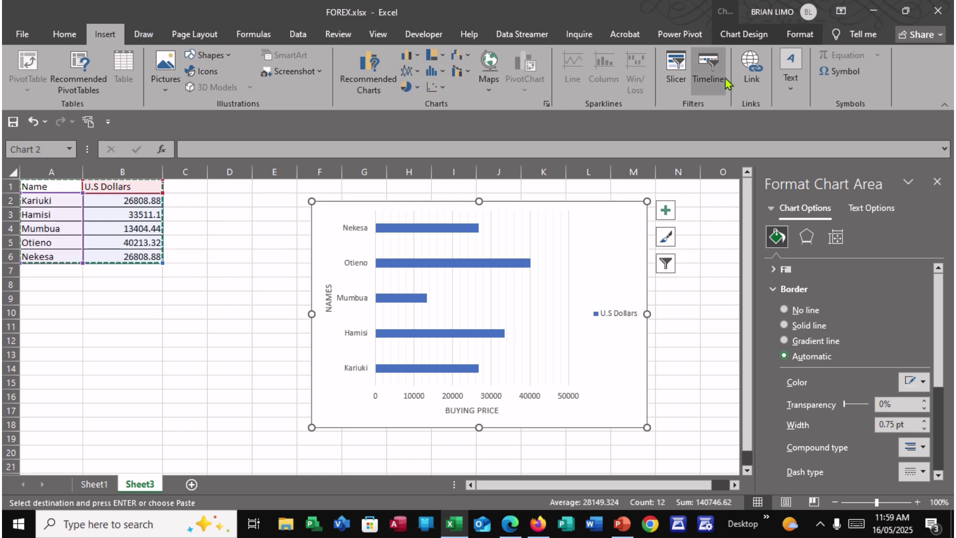
left_click(791, 69)
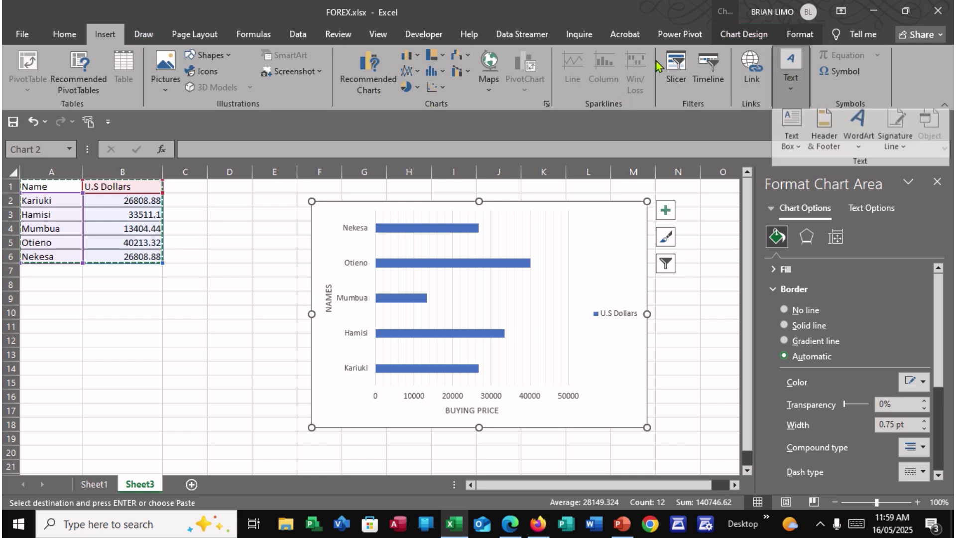
left_click(391, 211)
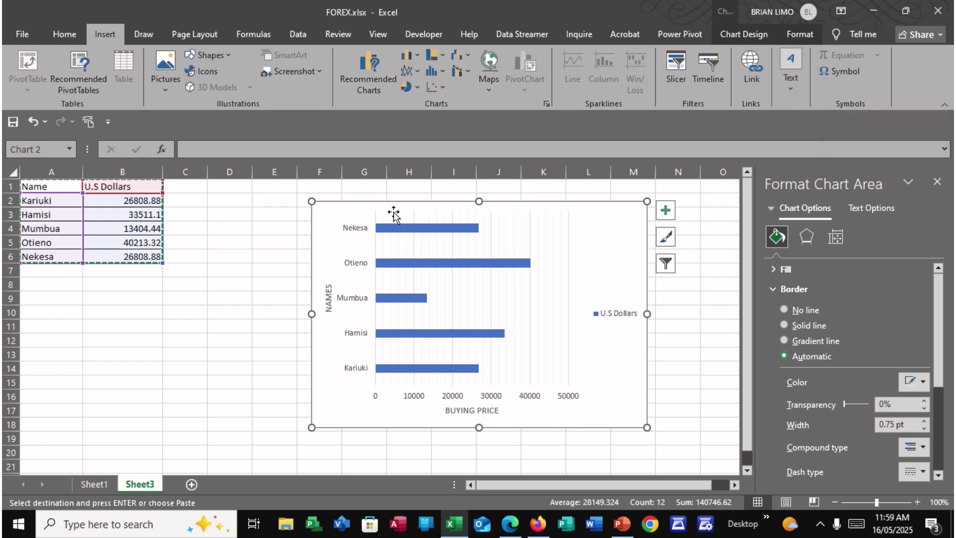
left_click(384, 208)
left_click(619, 257)
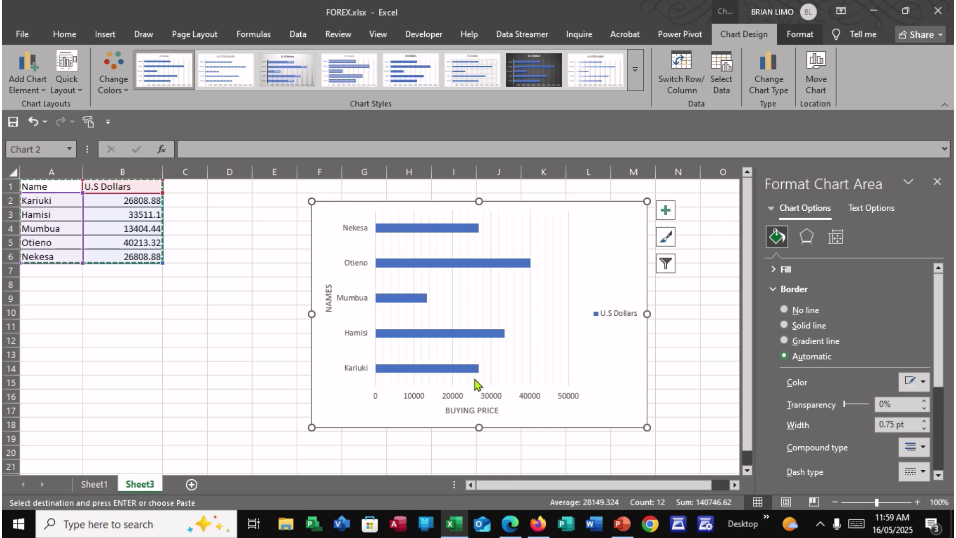
left_click(508, 464)
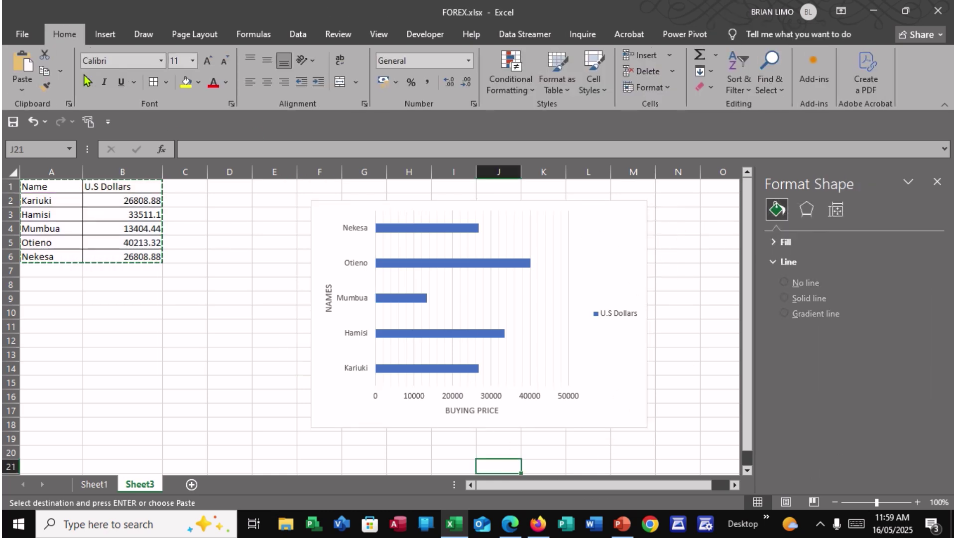
Try several styles on the bar chart, including the outlined bars, the blue background with hatched bars, and the dark background with outlined bars
left_click(473, 297)
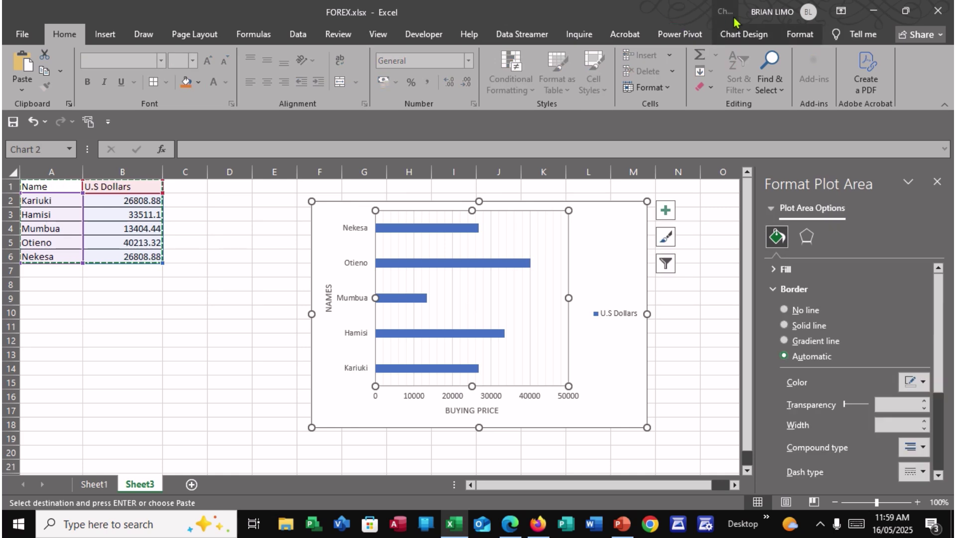
left_click(743, 34)
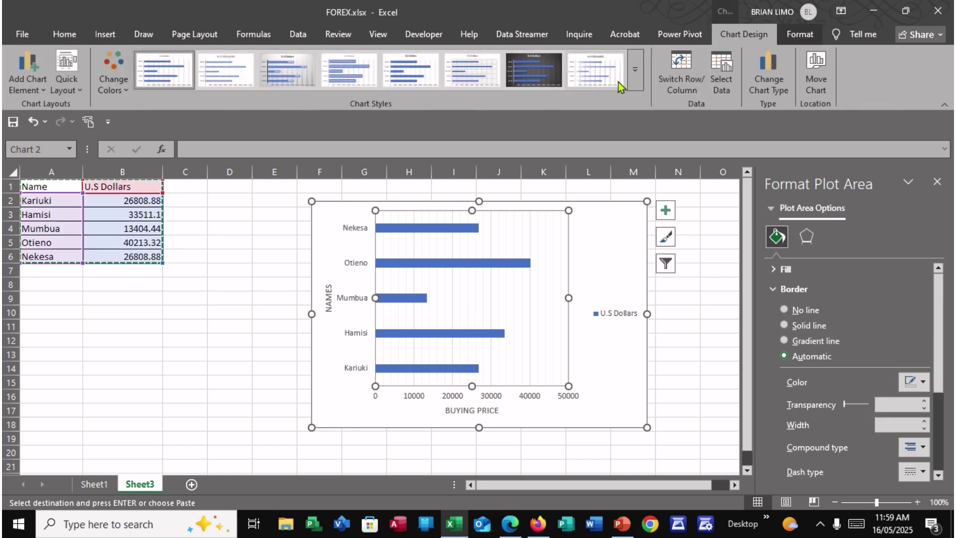
left_click(635, 75)
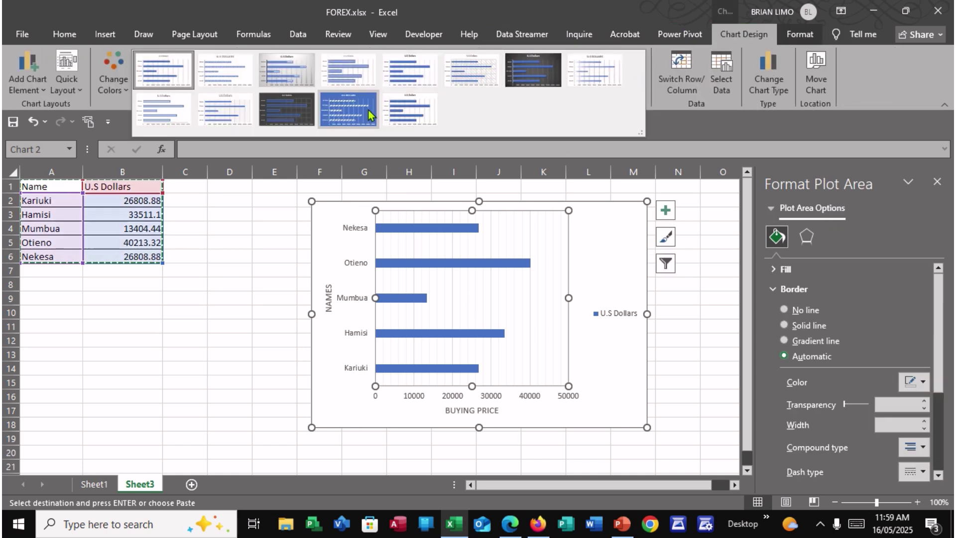
left_click(163, 112)
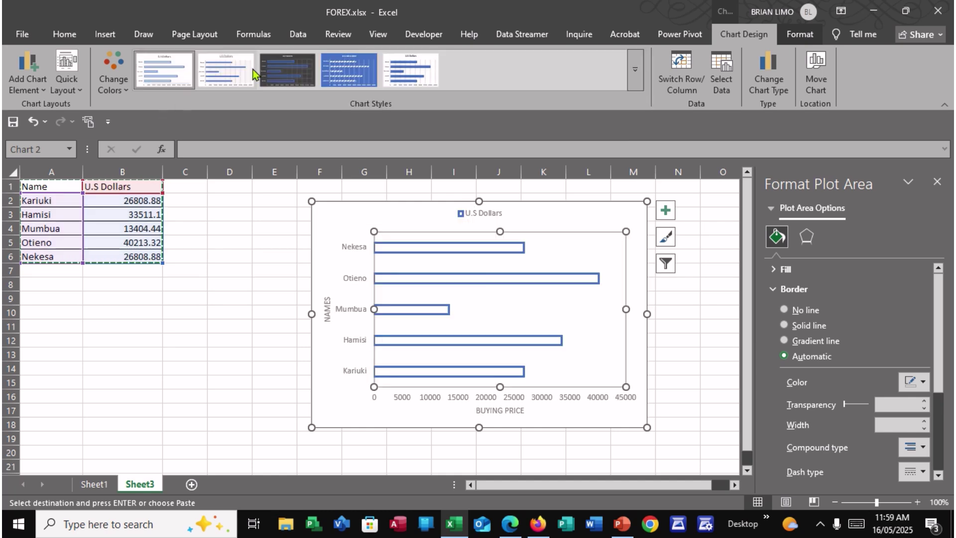
left_click(327, 82)
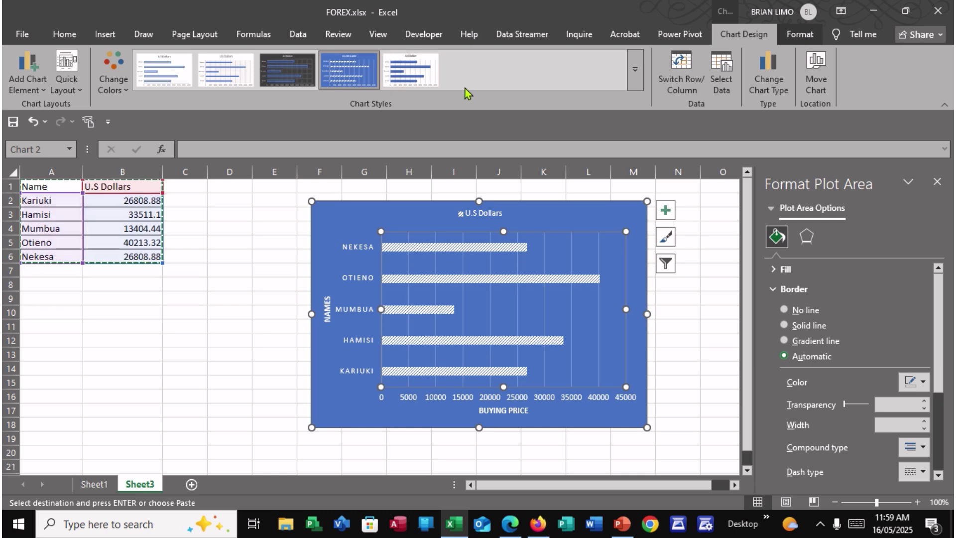
left_click(272, 62)
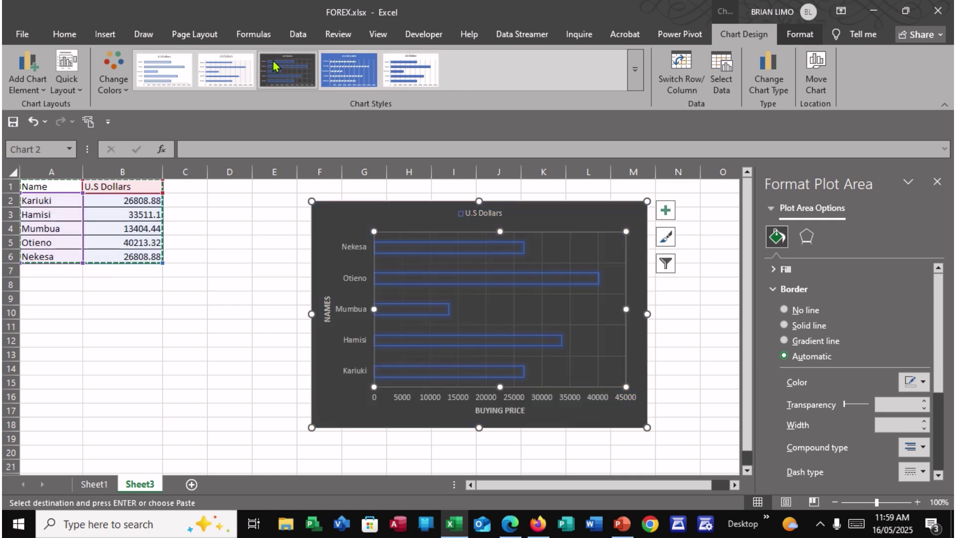
left_click(179, 72)
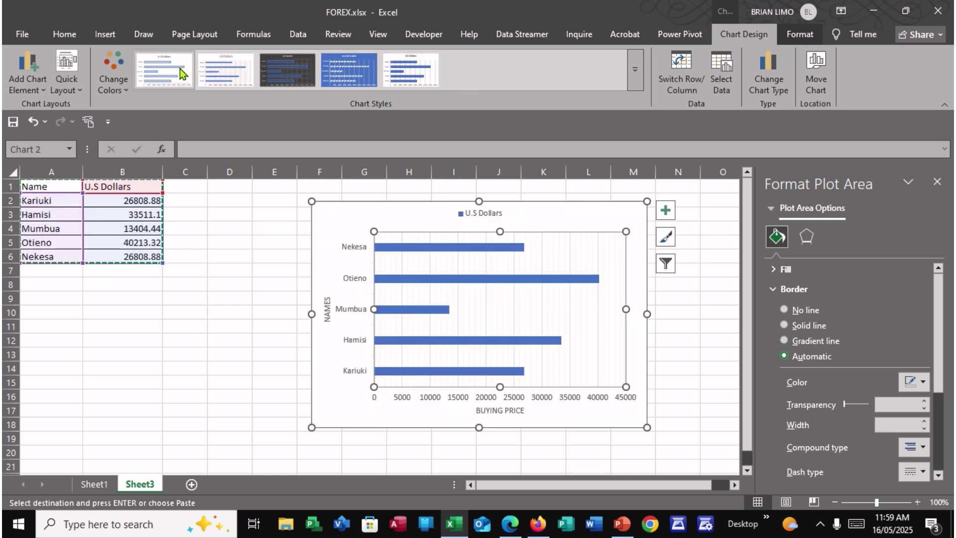
Apply the grey gradient chart style with value labels inside the bar ends to the bar chart
left_click(635, 80)
left_click(293, 57)
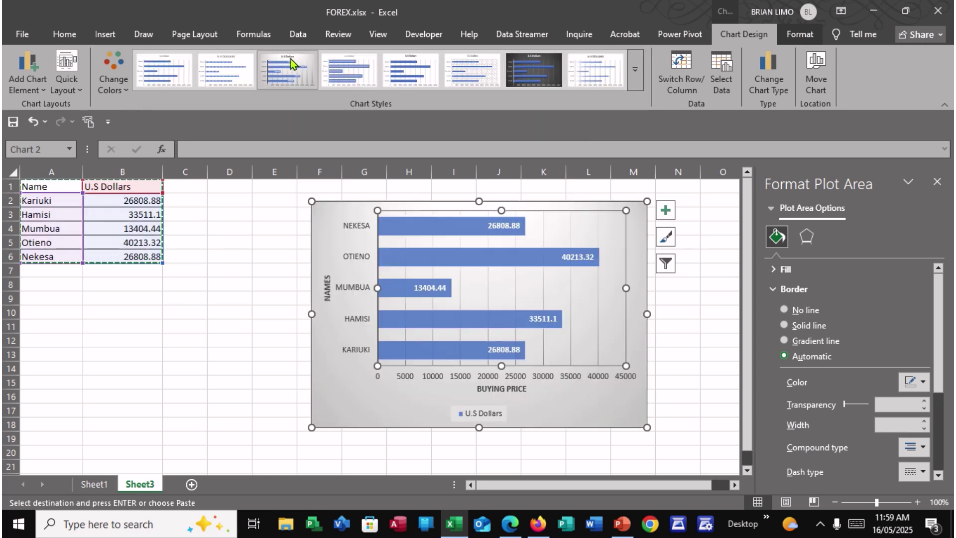
left_click(258, 350)
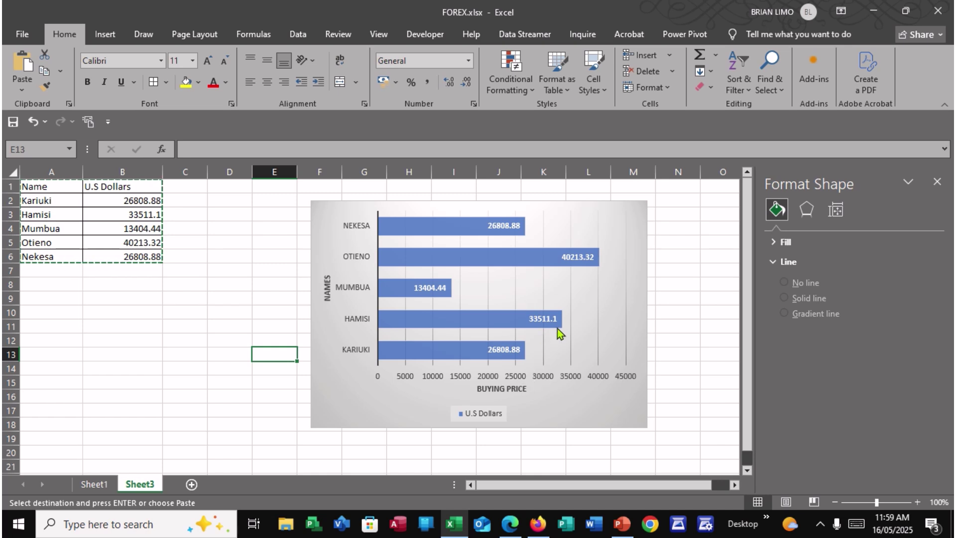
Move the bar chart to a new sheet named BAR CHART
right_click(578, 333)
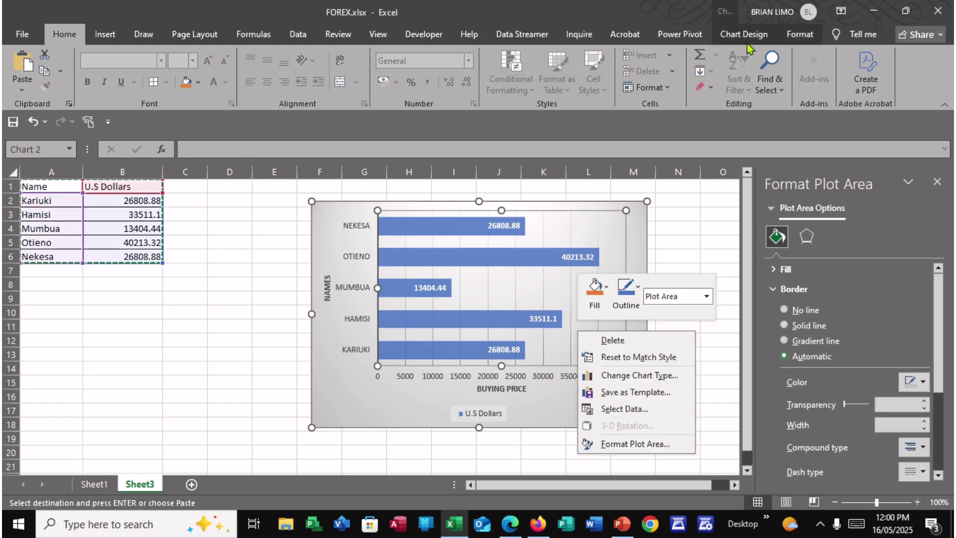
left_click(680, 181)
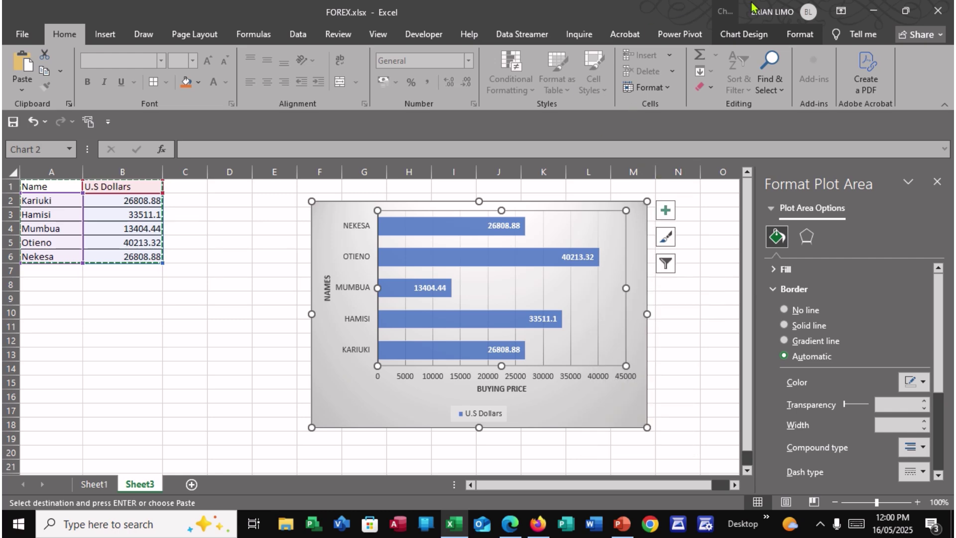
left_click(764, 33)
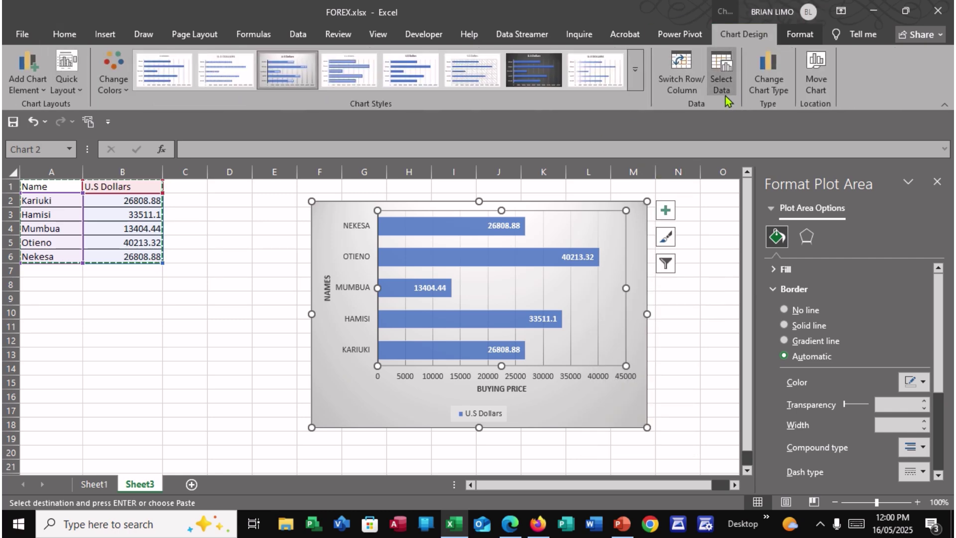
left_click(816, 80)
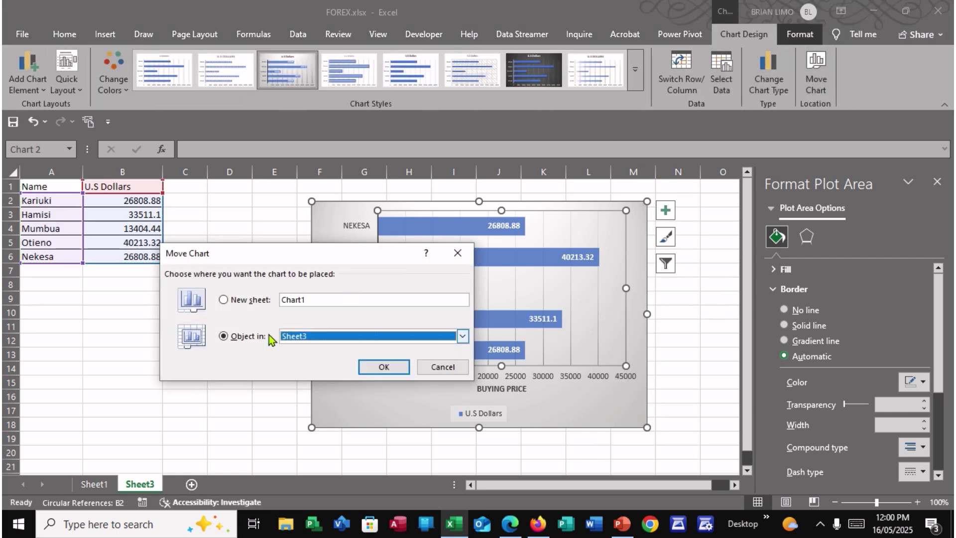
left_click(238, 300)
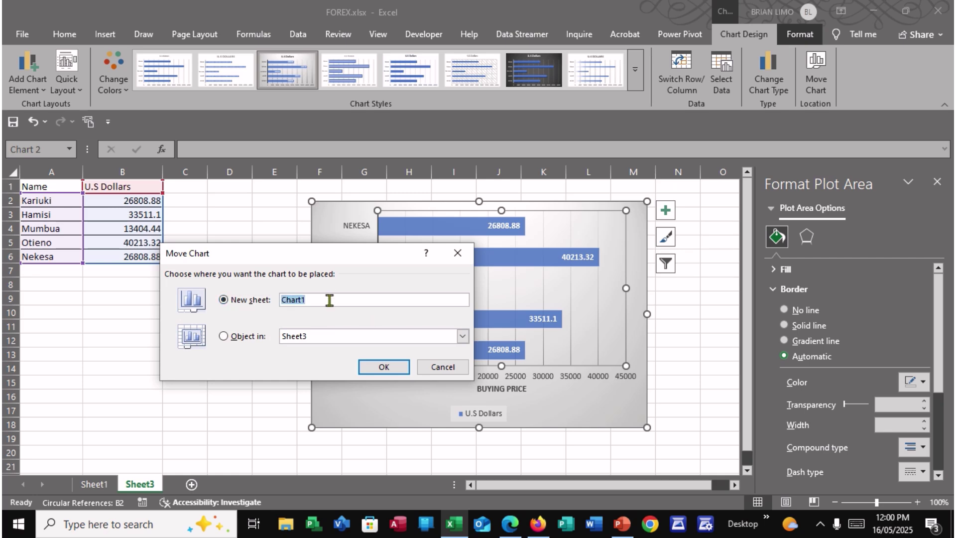
type("BAR CHART")
left_click(393, 371)
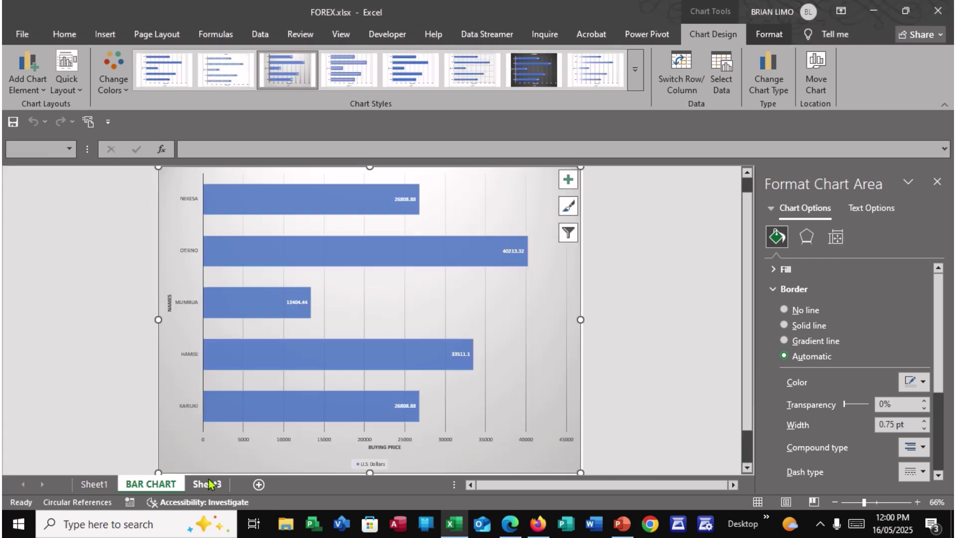
Return to Sheet1, switch to the exam PDF in Edge to read the task after the bar graph, and switch back to Excel
left_click(207, 483)
left_click(95, 484)
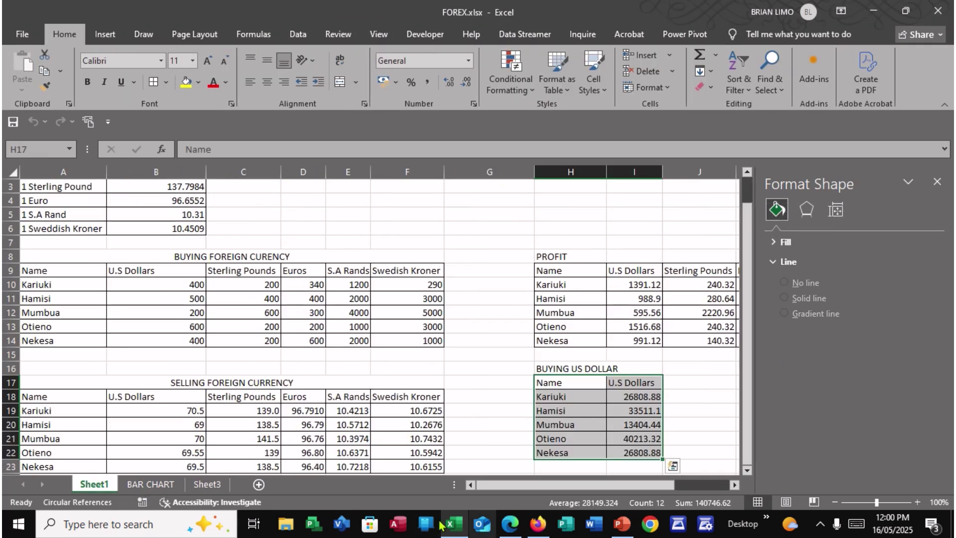
left_click(510, 523)
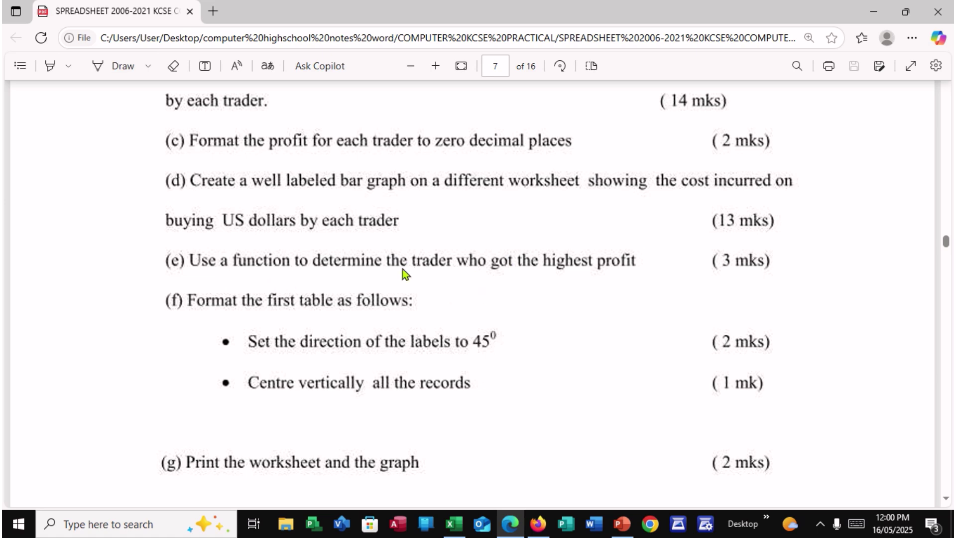
left_click(453, 523)
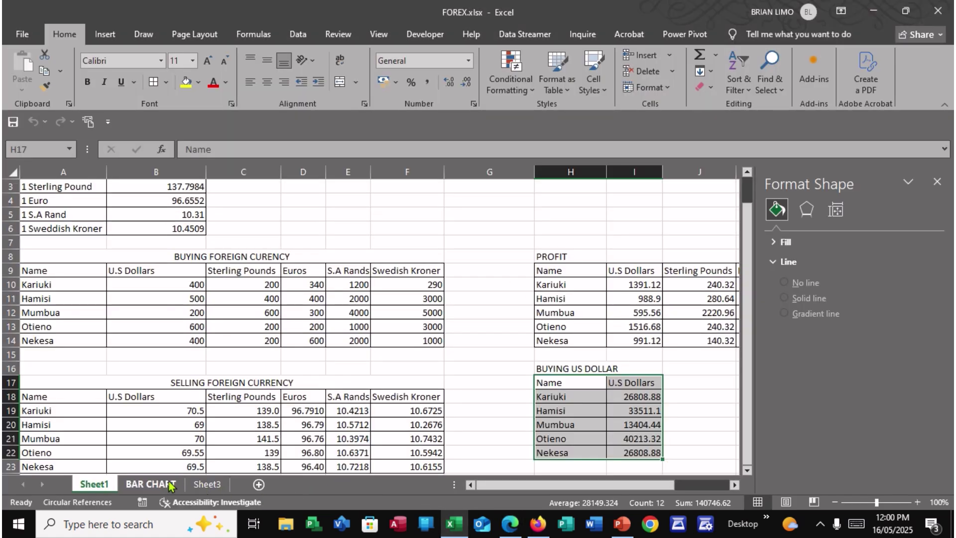
Close the Format Shape pane and calculate the highest total profit in cell N15 with =MAX(N10:N14)
left_click(937, 181)
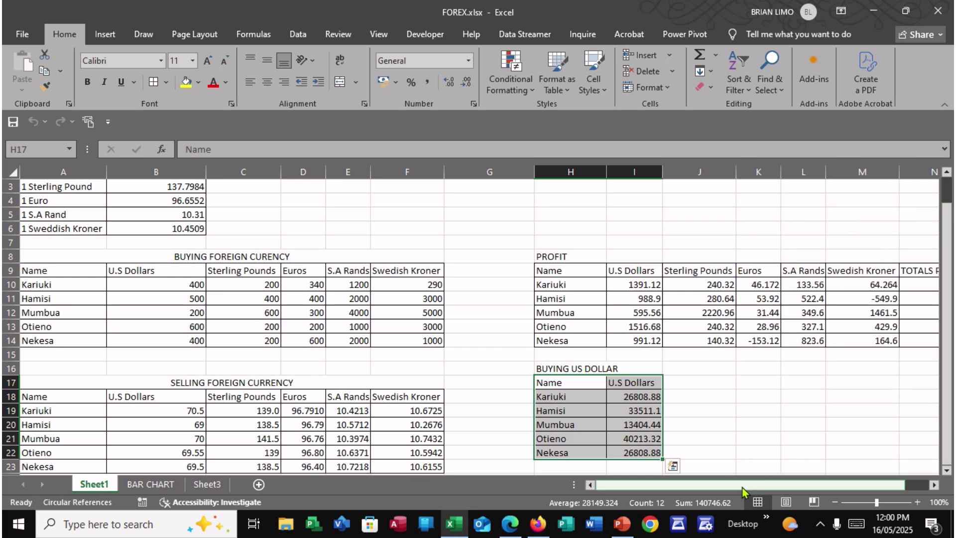
left_click_drag(740, 484, 762, 484)
left_click(849, 355)
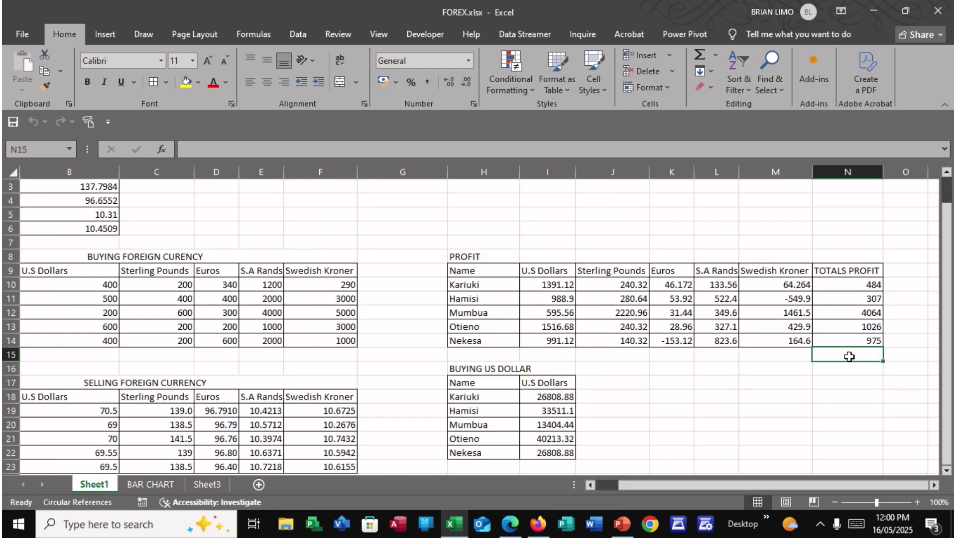
type("=MAX")
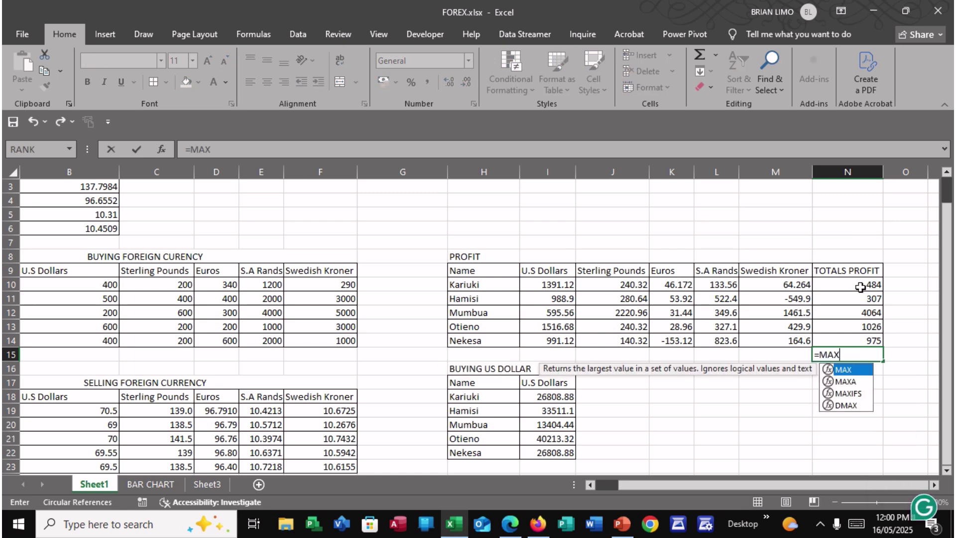
left_click_drag(860, 285, 870, 340)
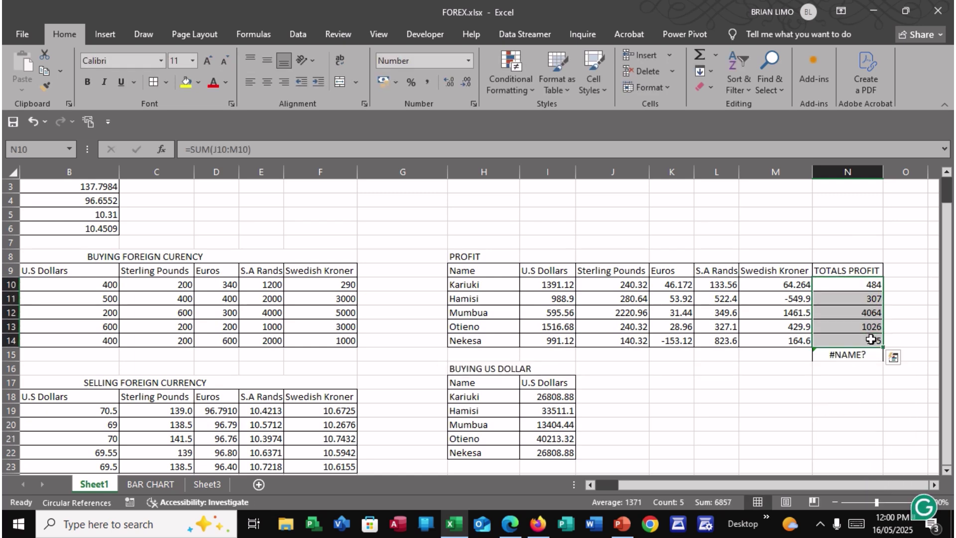
double_click(861, 354)
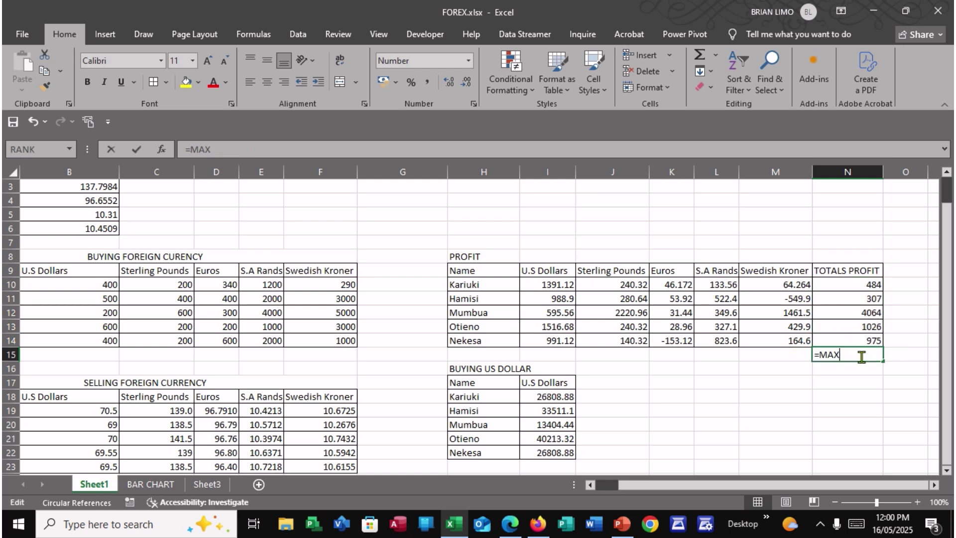
type("(")
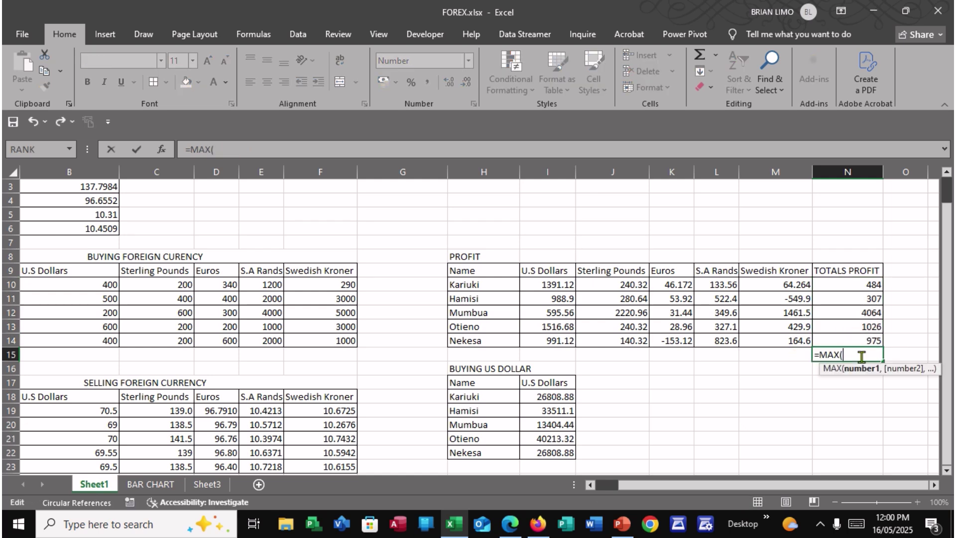
left_click_drag(853, 286, 853, 339)
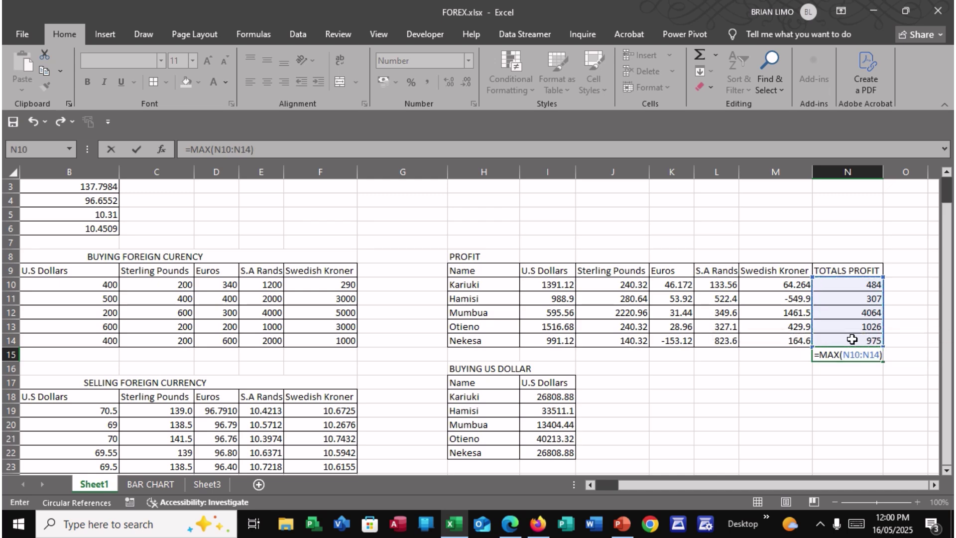
key("Return")
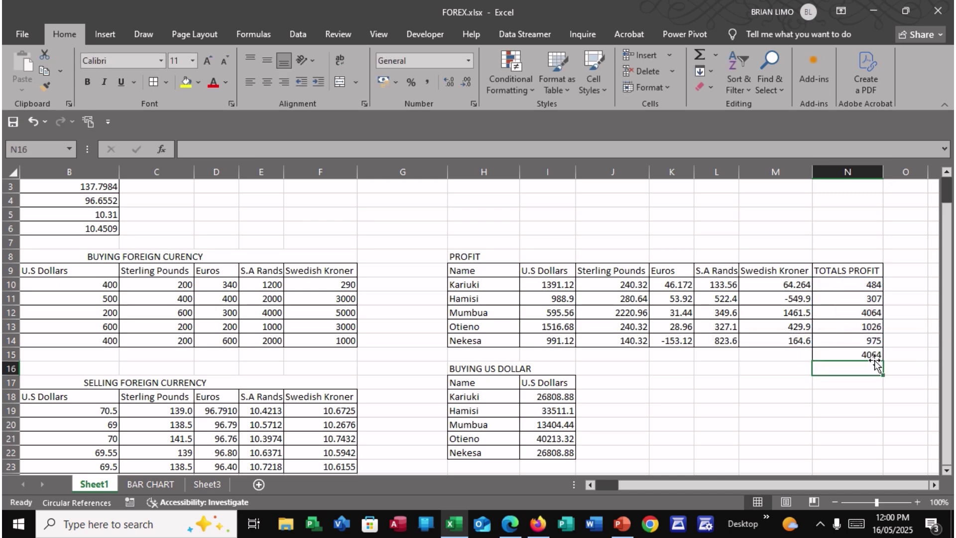
left_click(873, 353)
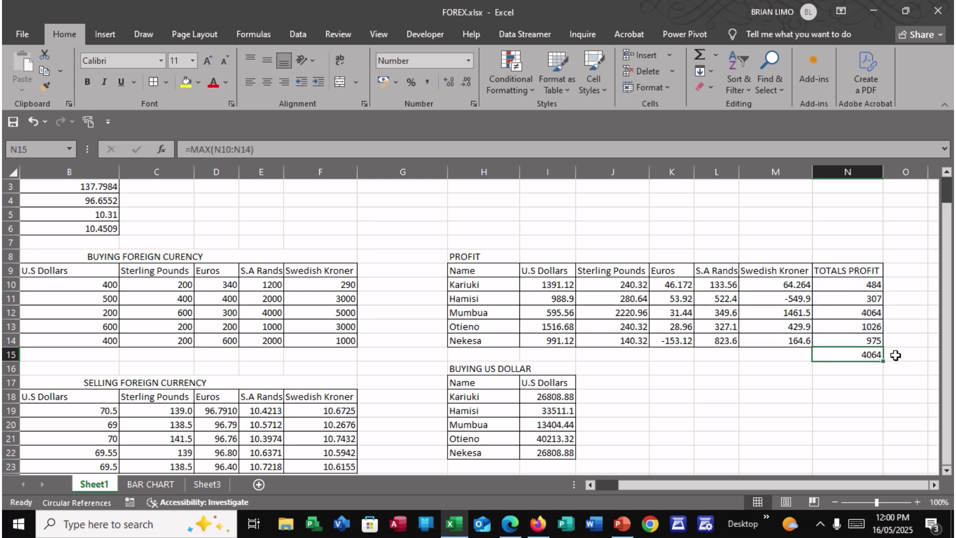
left_click(896, 355)
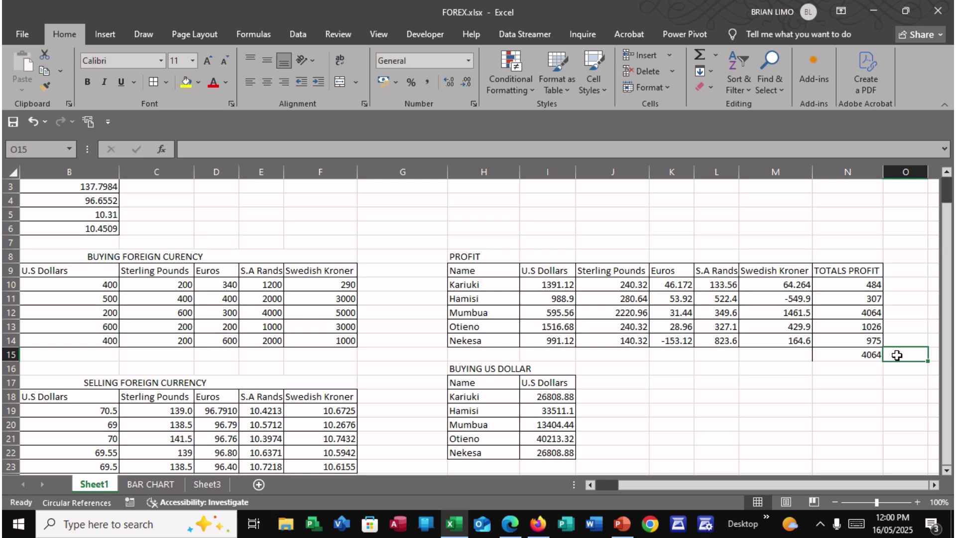
Enter the name of the trader with the highest total profit in cell O15
type("MUMBUA")
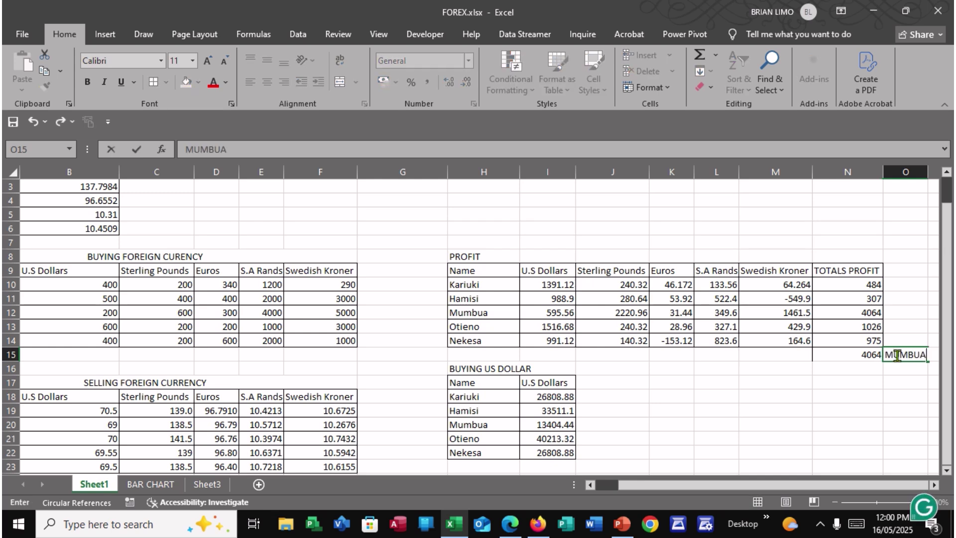
key("ctrl+Return")
left_click(861, 369)
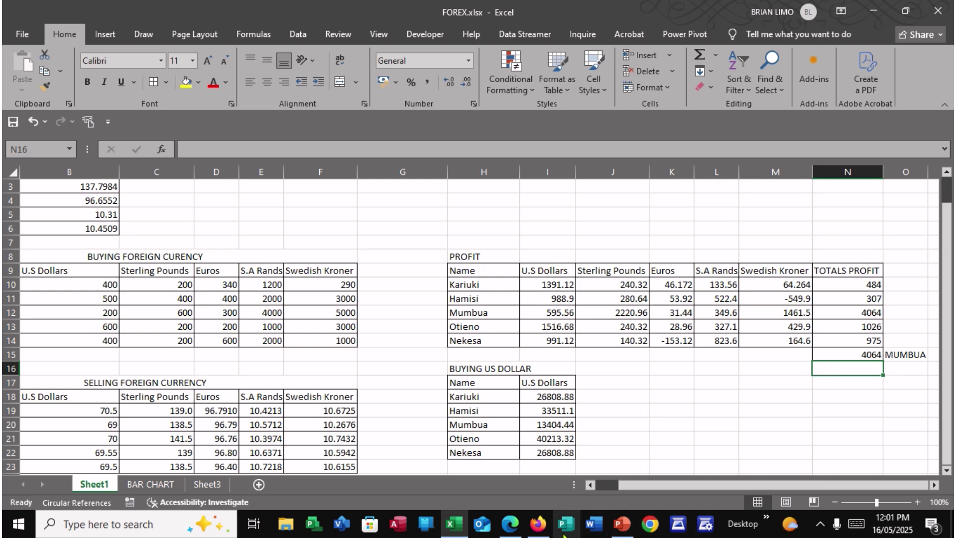
Switch to the exam PDF in Edge to read the table formatting and printing tasks, and return to Excel
left_click(510, 524)
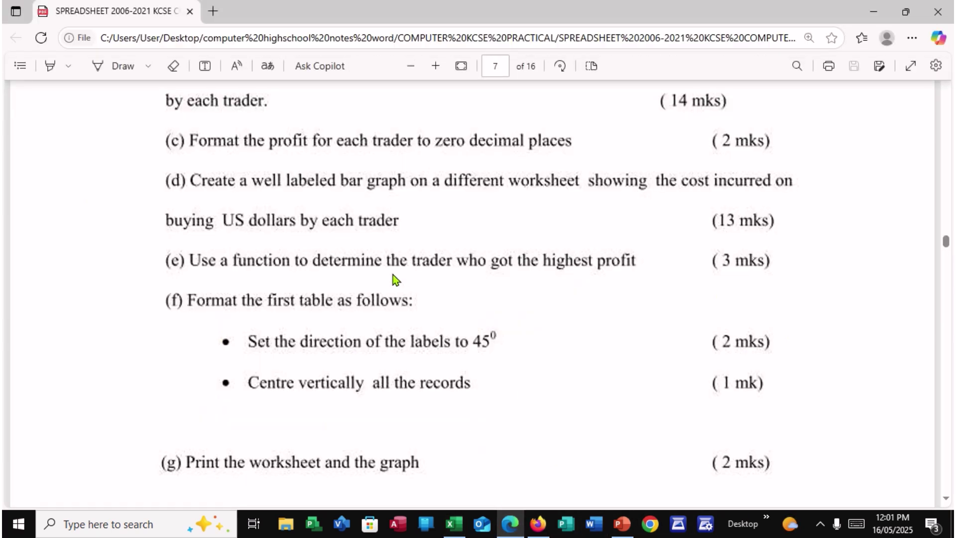
scroll(382, 274, "down", 2)
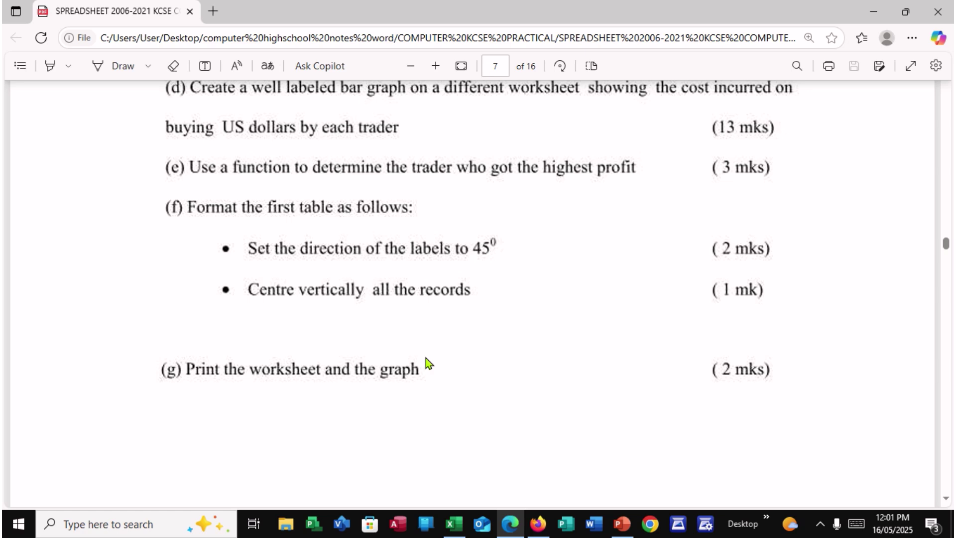
left_click(511, 524)
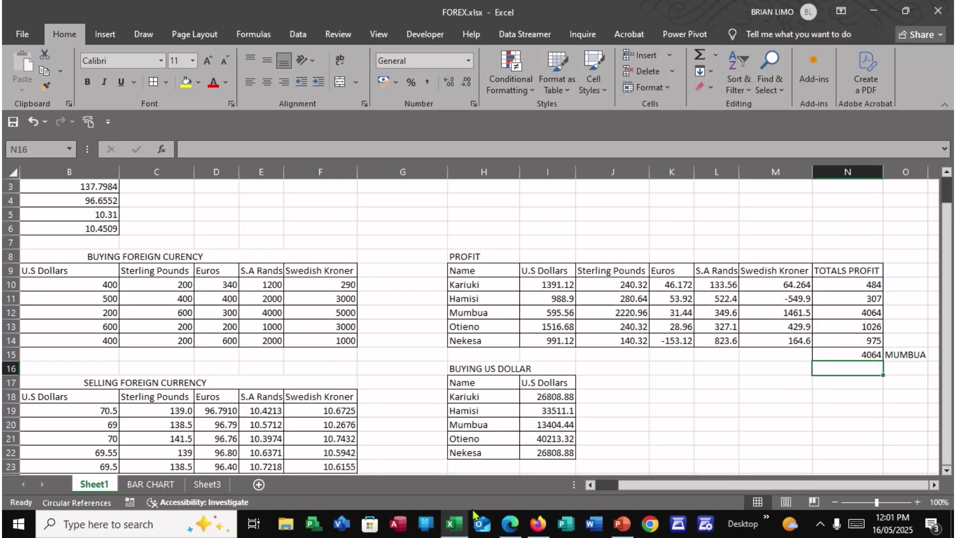
Select the currency rate table A1:B6, compare it with the first table in the exam PDF in Edge, and return to Excel
scroll(165, 284, "up", 1)
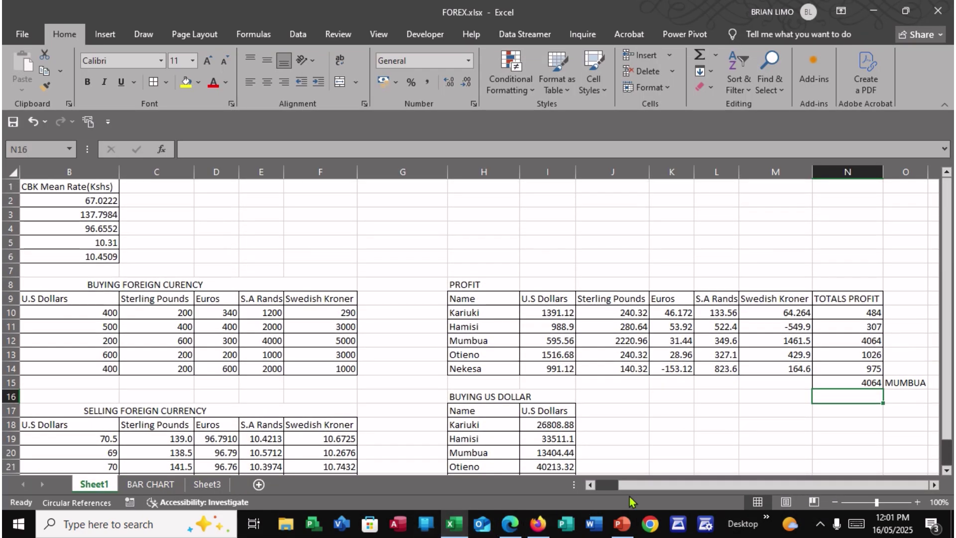
left_click_drag(651, 483, 597, 483)
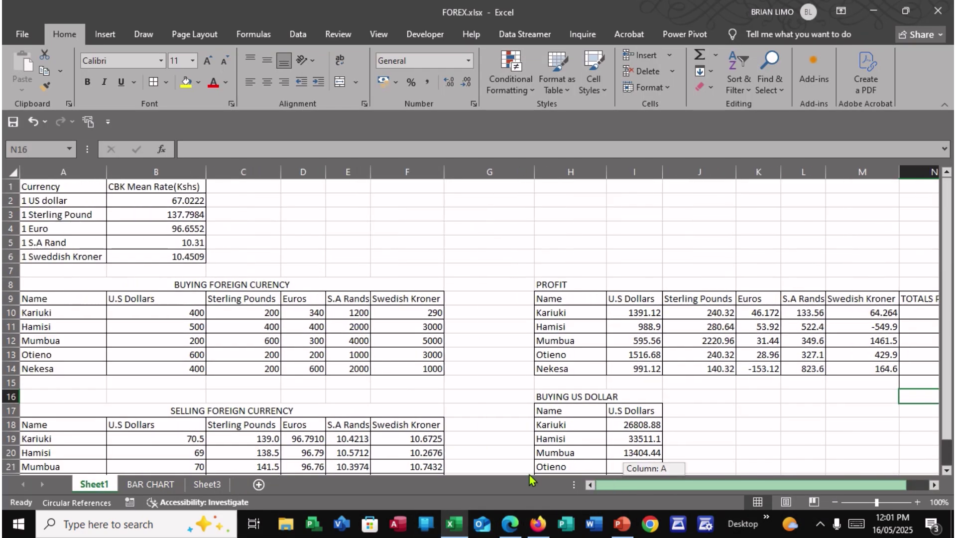
left_click(36, 188)
left_click_drag(45, 214, 157, 257)
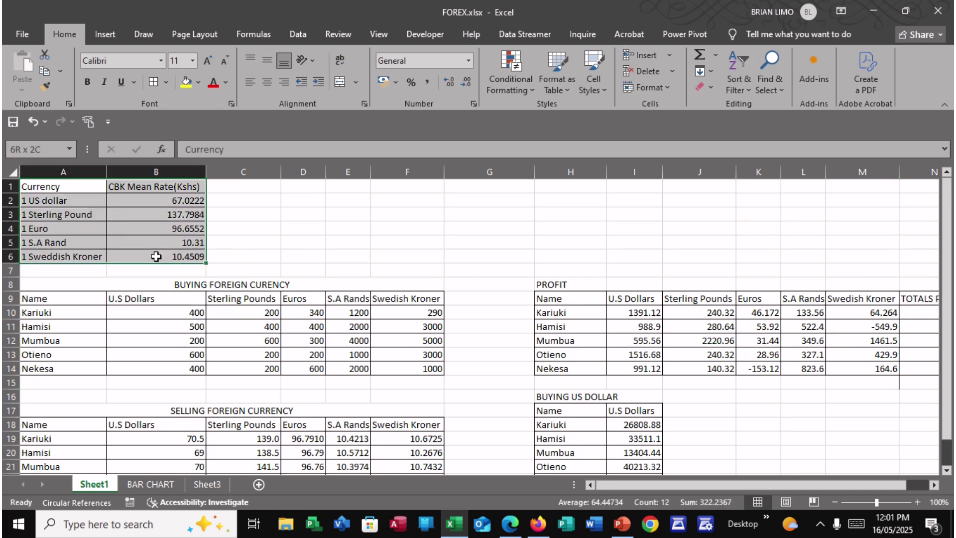
left_click(511, 525)
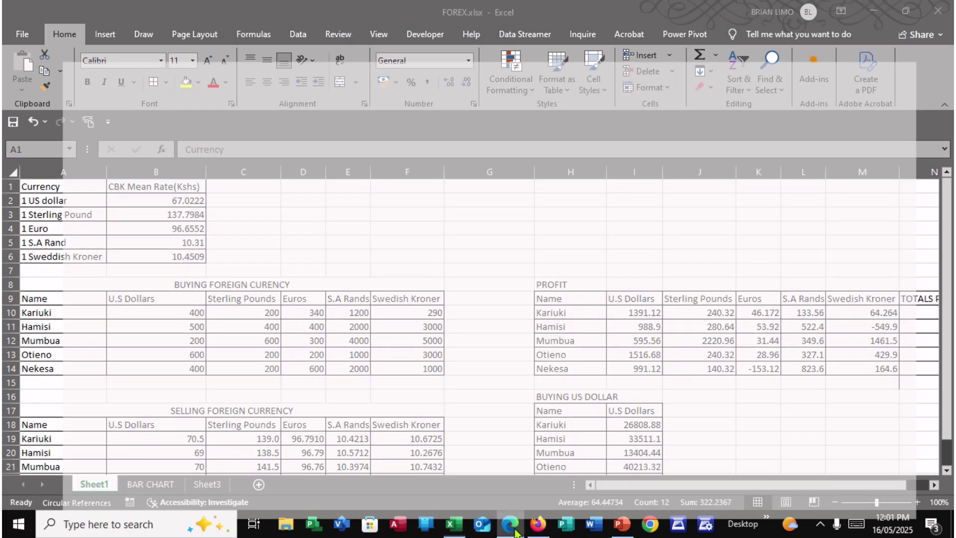
scroll(461, 481, "up", 10)
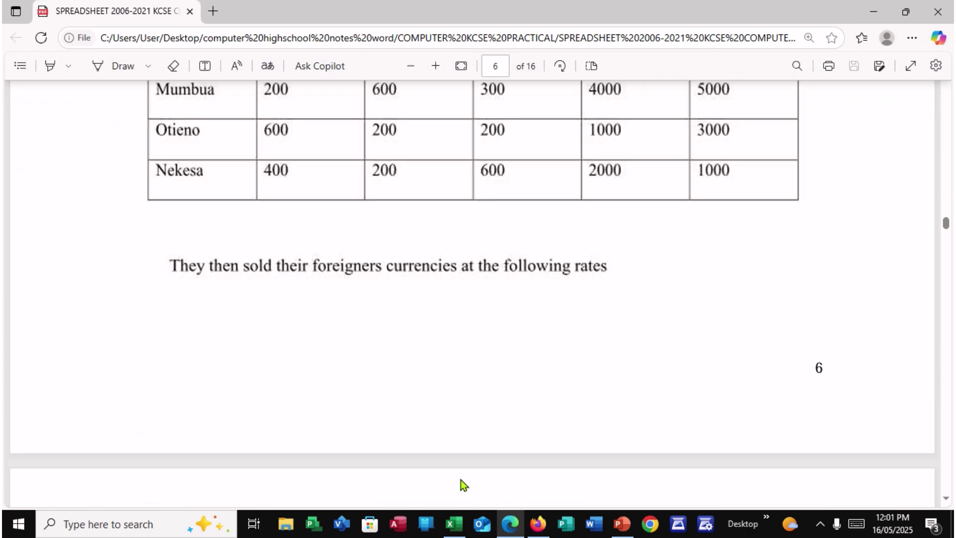
scroll(461, 480, "up", 15)
scroll(464, 465, "down", 10)
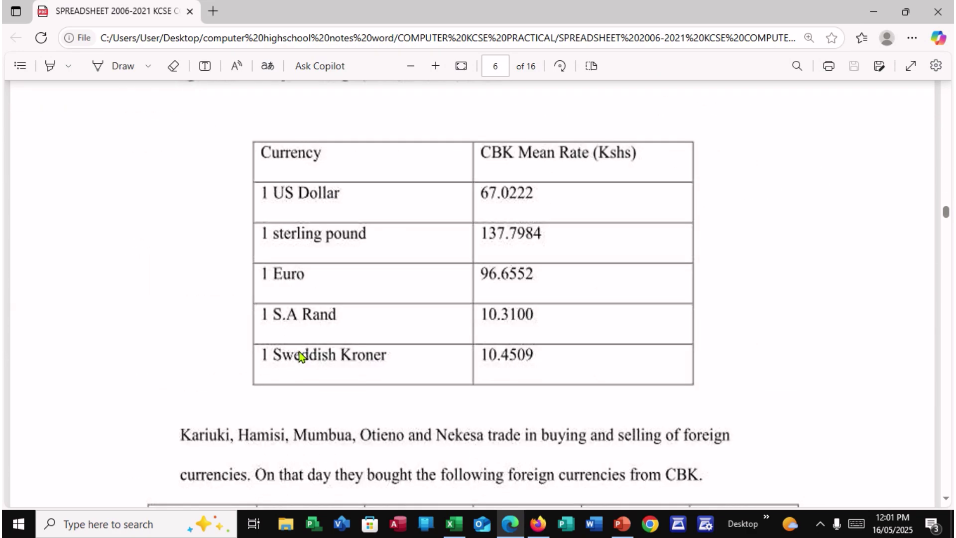
scroll(414, 322, "down", 10)
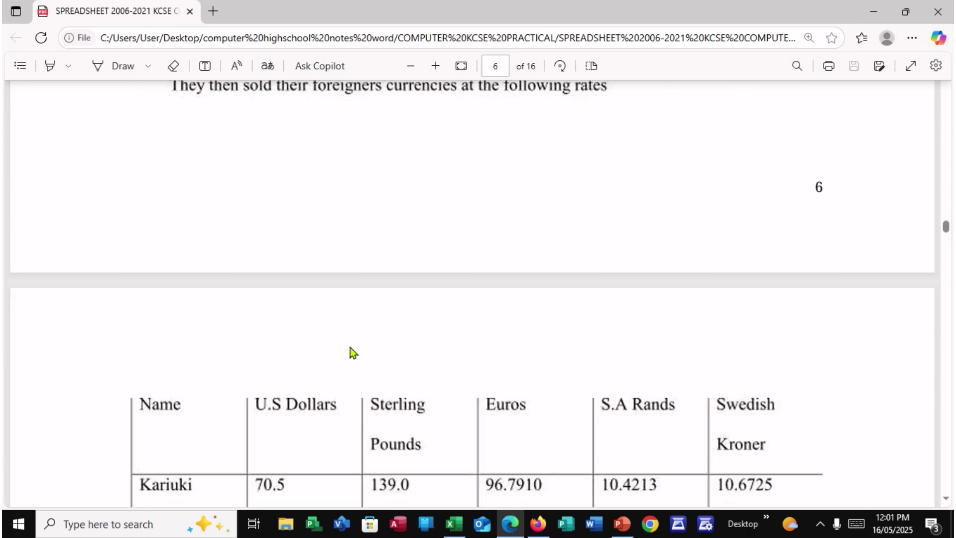
scroll(322, 379, "up", 15)
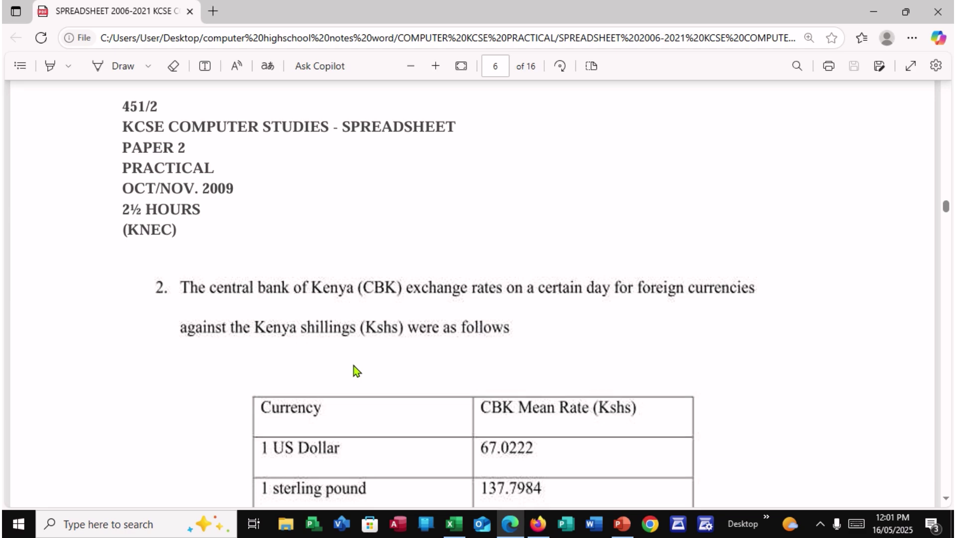
scroll(354, 368, "down", 4)
left_click(453, 524)
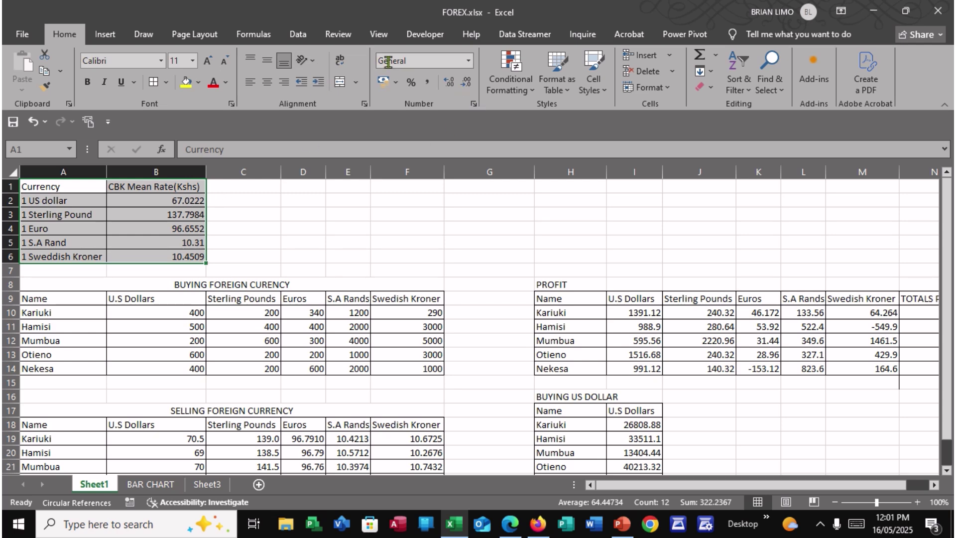
Set the text orientation of the header labels in A1:B1 to 45 degrees
left_click(314, 61)
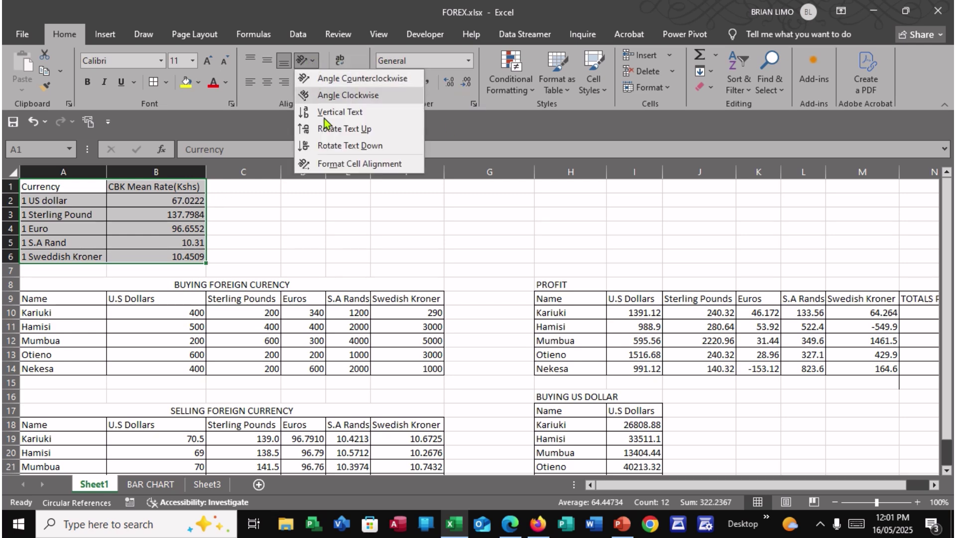
left_click(229, 193)
left_click(67, 195)
left_click_drag(66, 183, 160, 185)
left_click(359, 81)
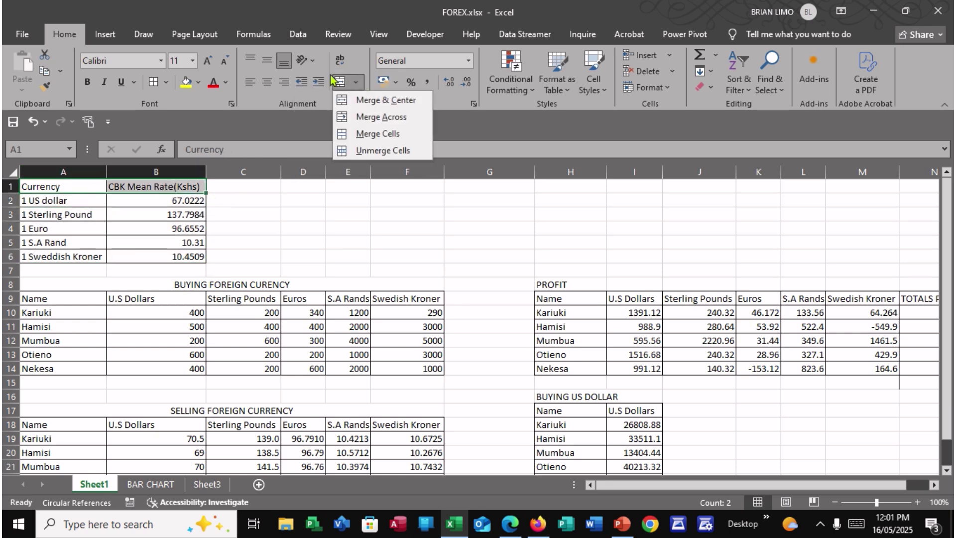
left_click(312, 62)
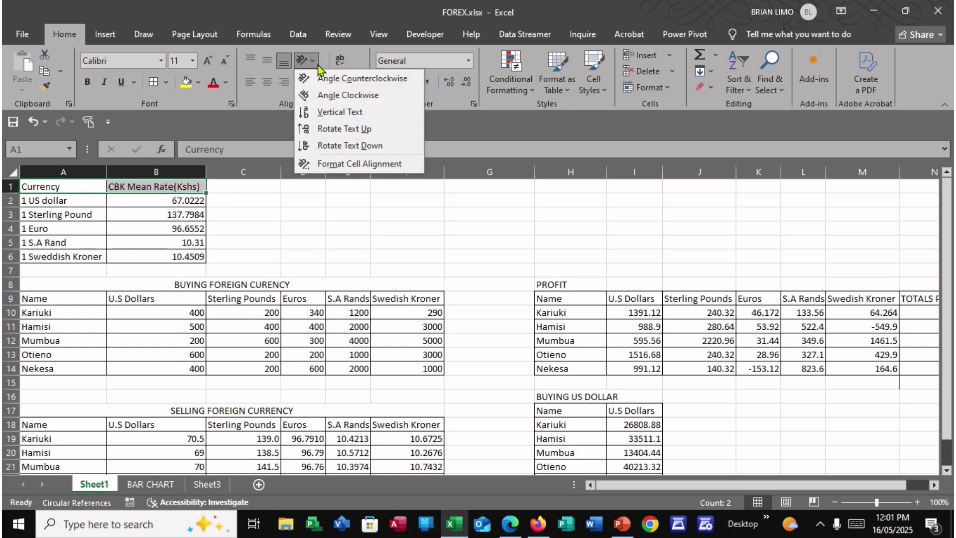
left_click(335, 165)
left_click(432, 300)
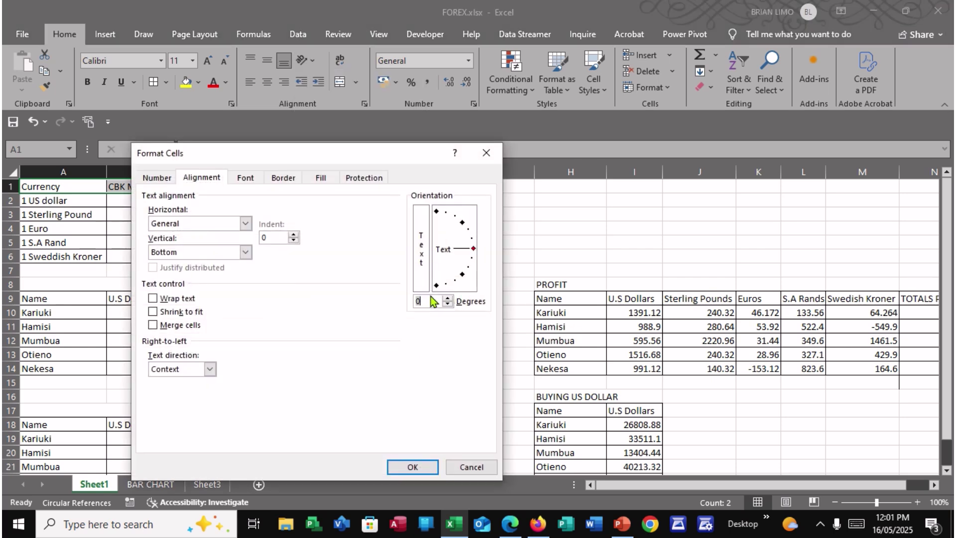
type("45")
left_click(415, 467)
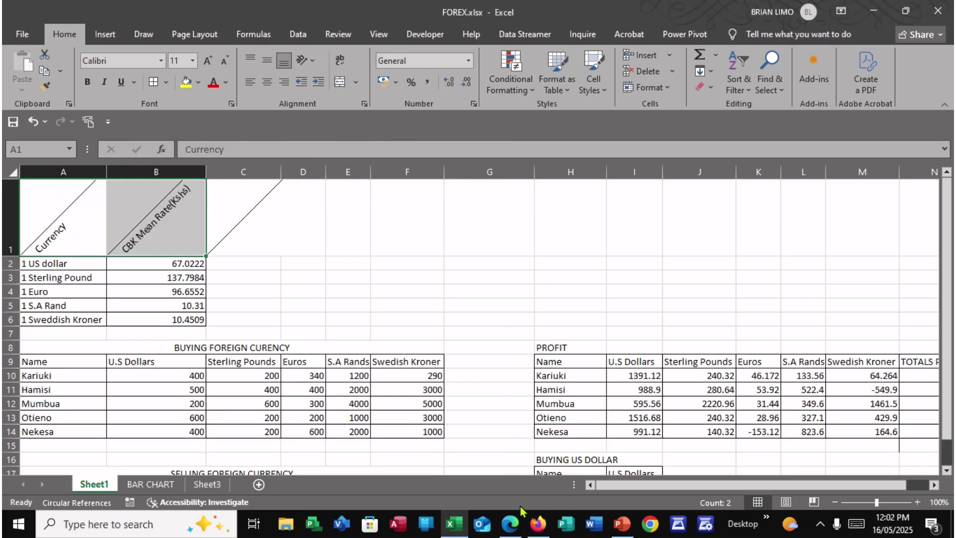
Reread the table formatting task in the exam PDF in Edge, return to Excel, and centre the header labels in A1:B1 horizontally
left_click(511, 523)
scroll(352, 254, "down", 10)
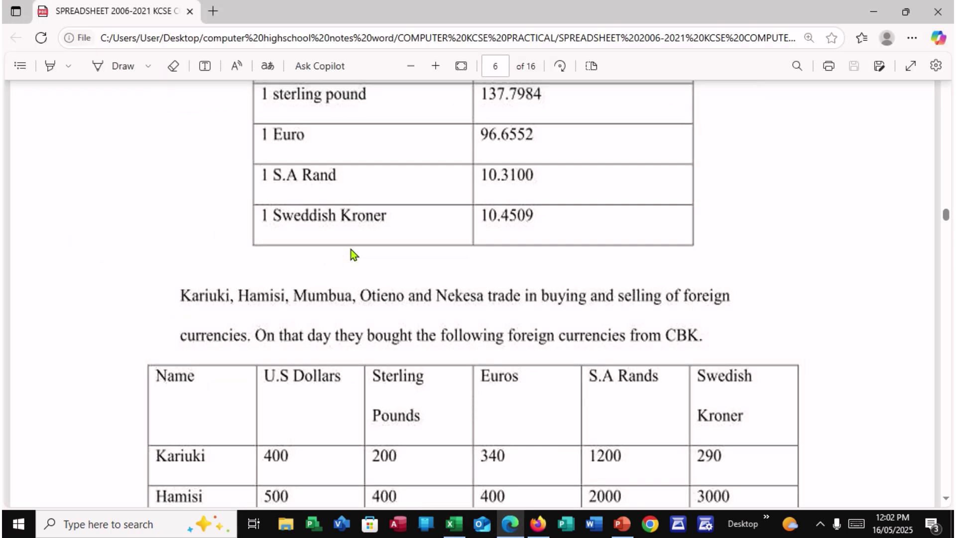
scroll(352, 254, "down", 20)
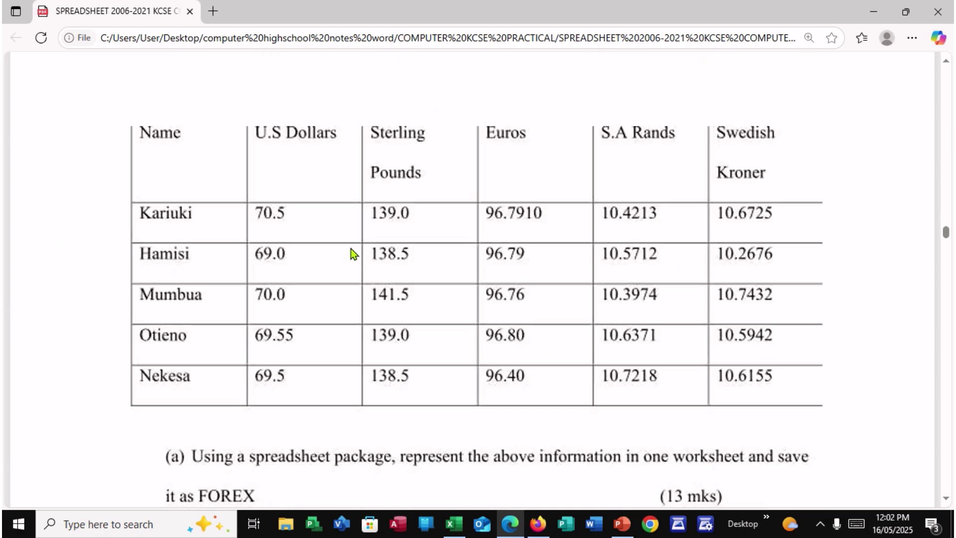
scroll(350, 251, "up", 10)
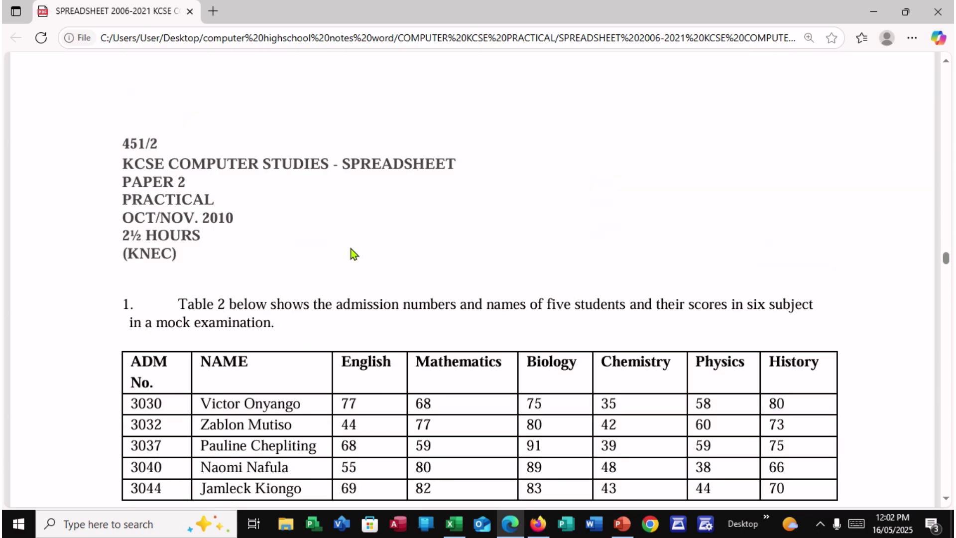
scroll(351, 251, "up", 2)
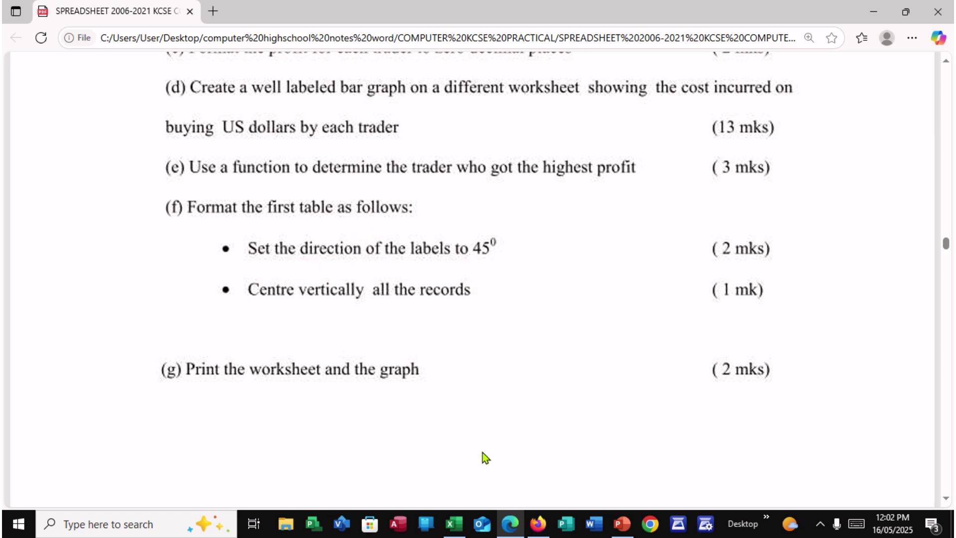
left_click(454, 523)
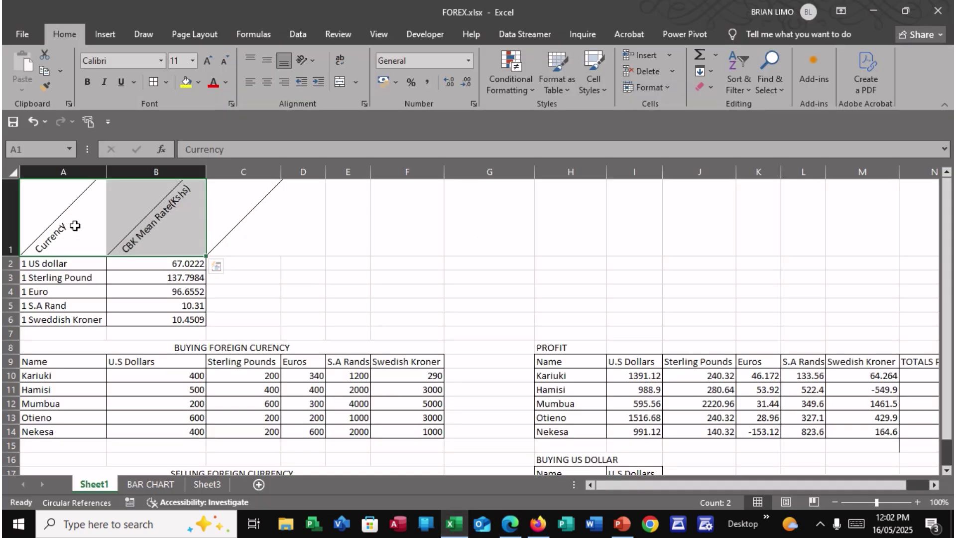
left_click(268, 82)
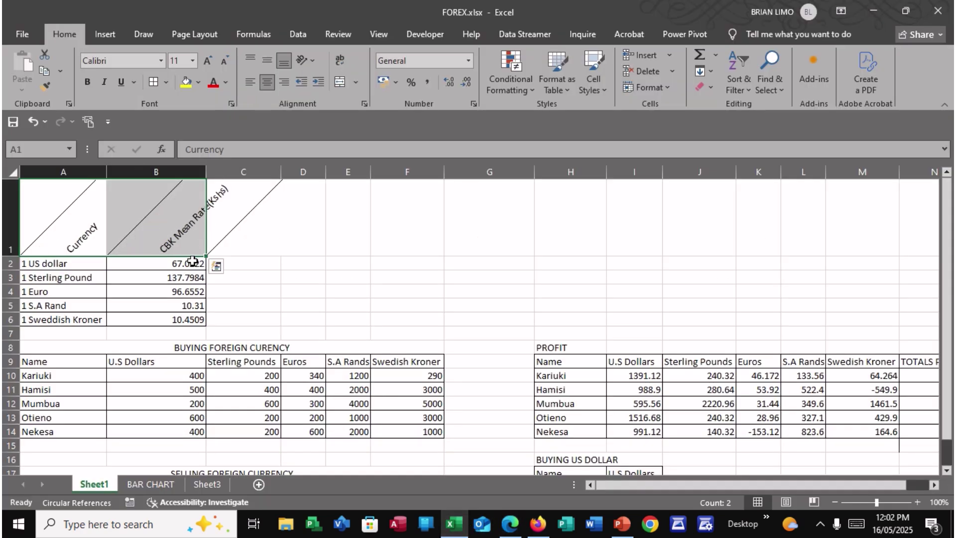
left_click(291, 246)
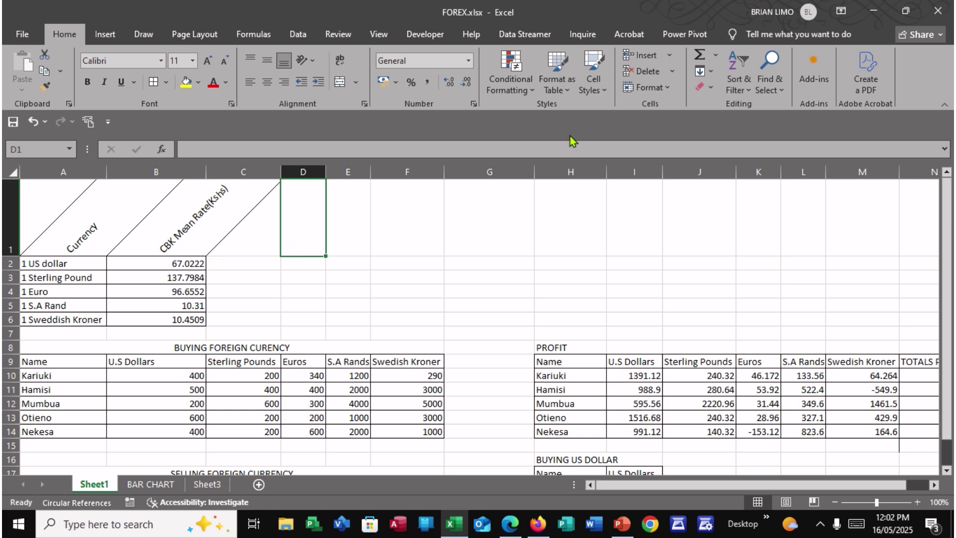
Switch to the exam PDF in Edge to read the task following the table formatting, and switch back to Excel
left_click(509, 524)
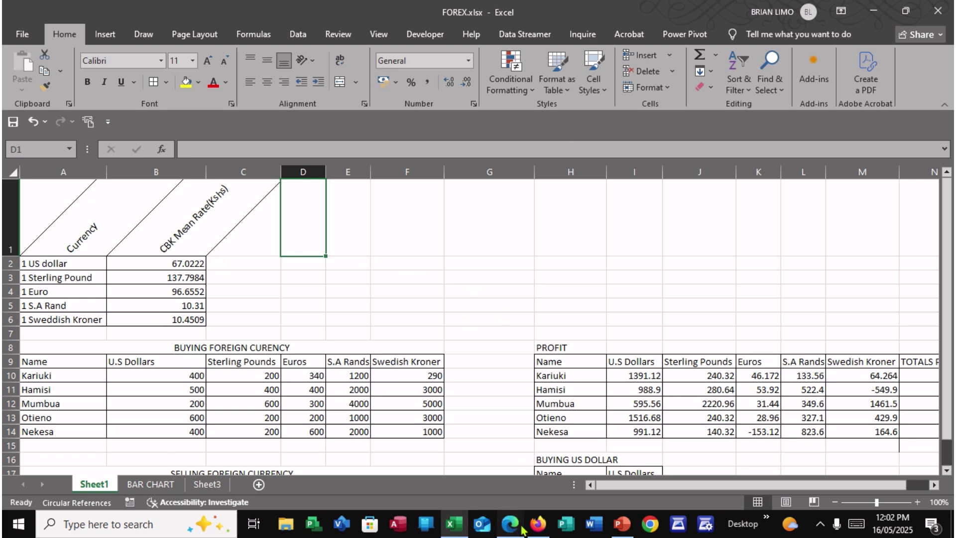
scroll(379, 414, "down", 3)
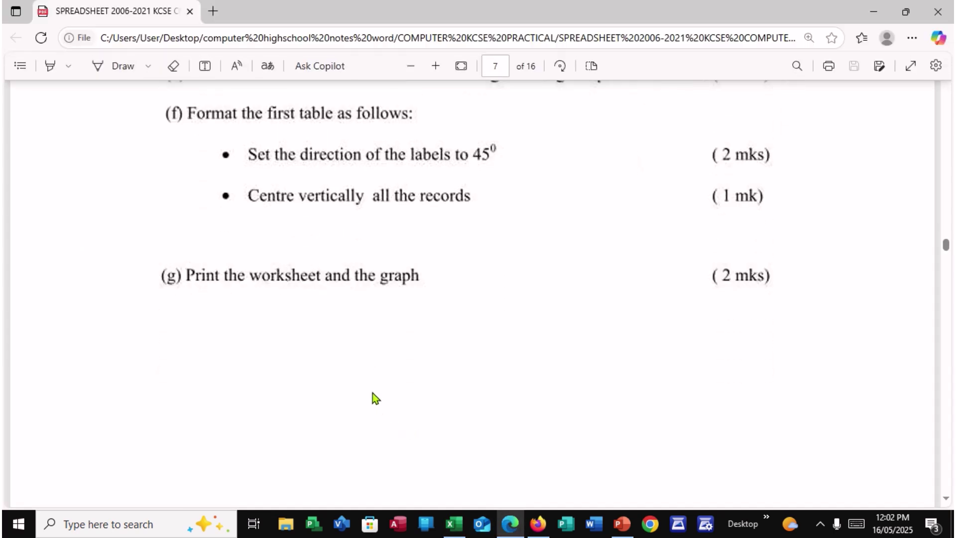
left_click(448, 527)
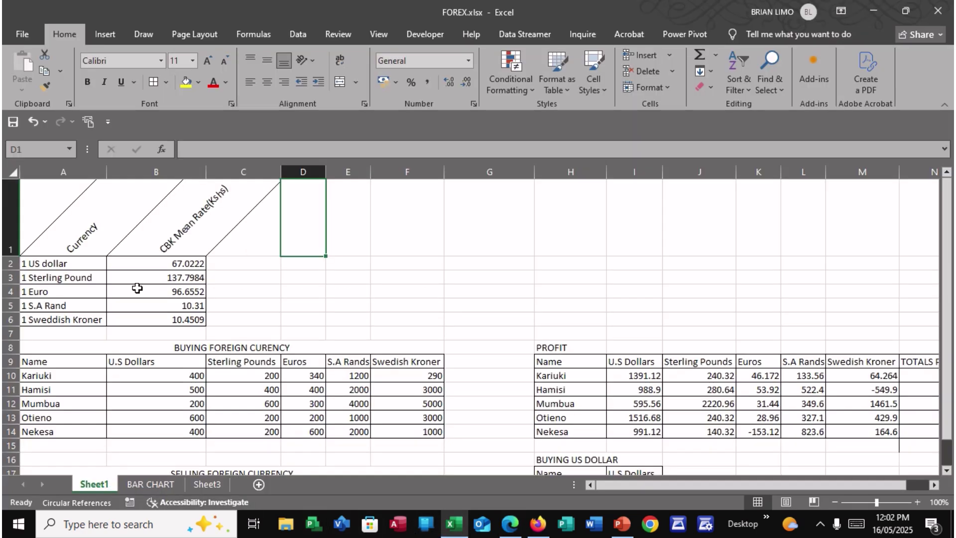
Open the print preview for Sheet1, BAR CHART and Sheet3 in turn, closing each one without printing
key("ctrl+p")
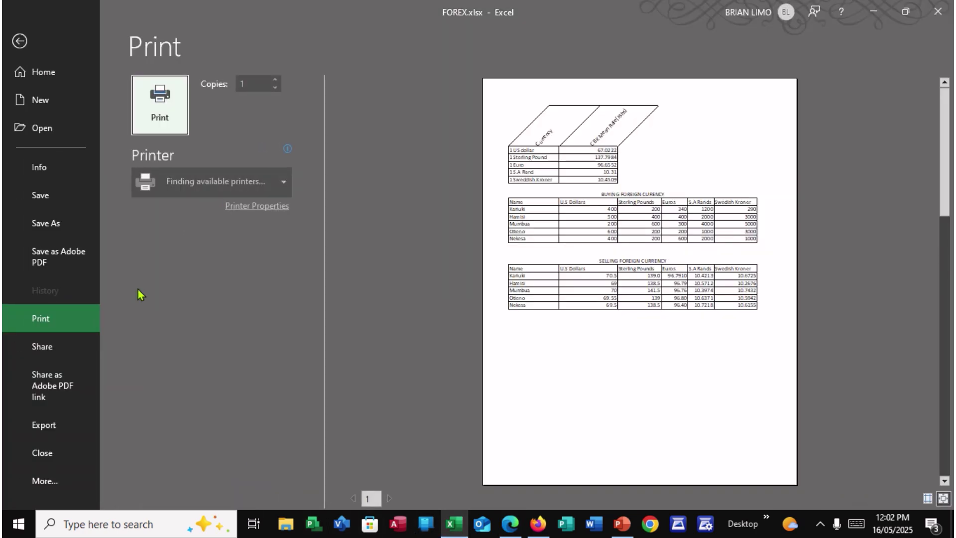
left_click(13, 44)
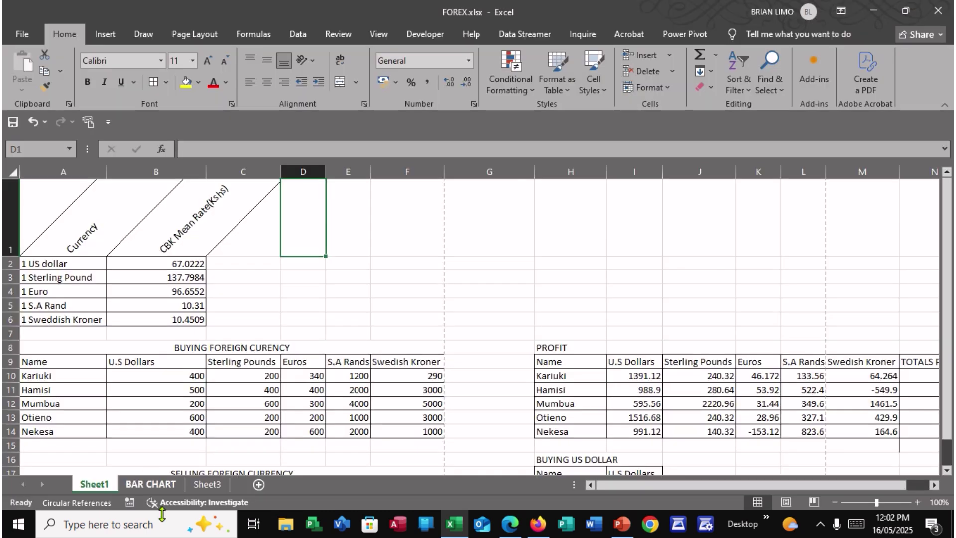
left_click(144, 484)
key("ctrl+p")
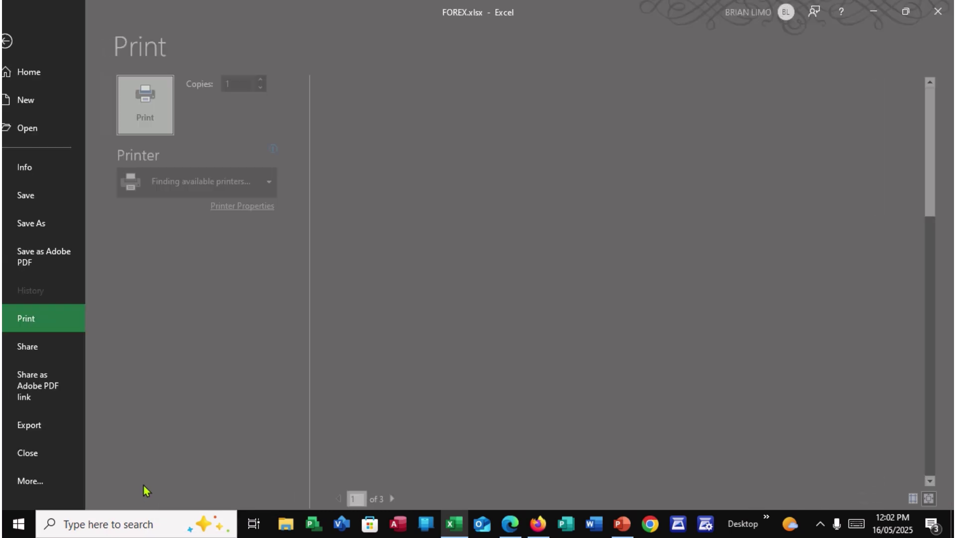
left_click(20, 41)
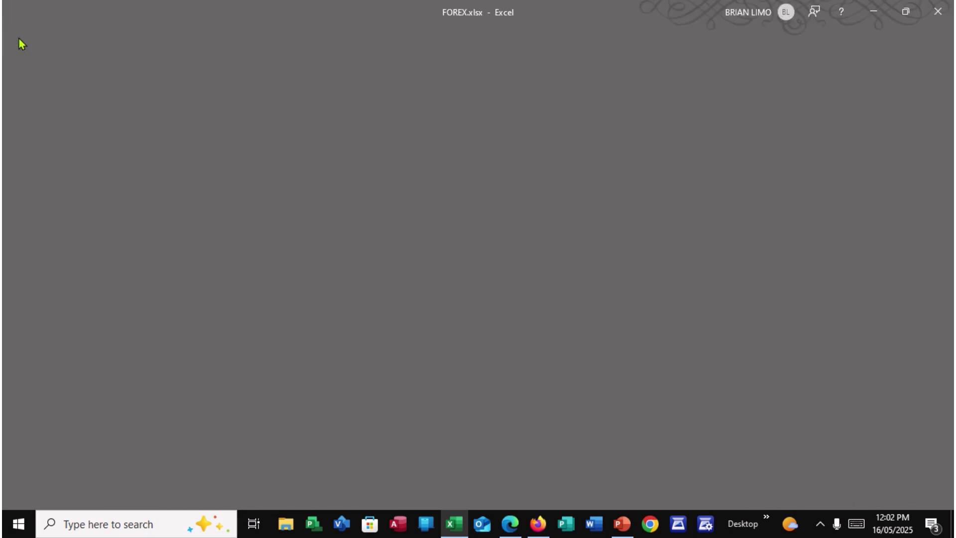
left_click(207, 483)
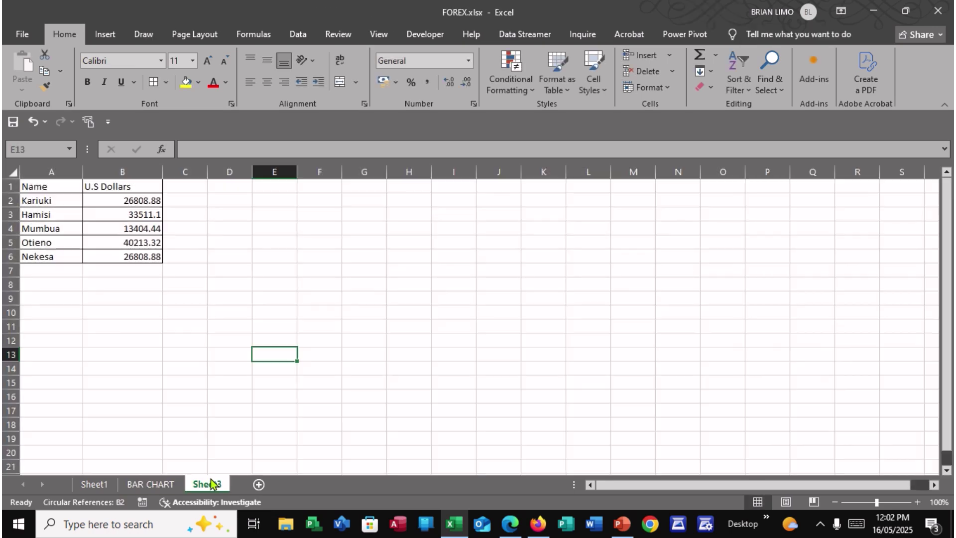
key("ctrl+p")
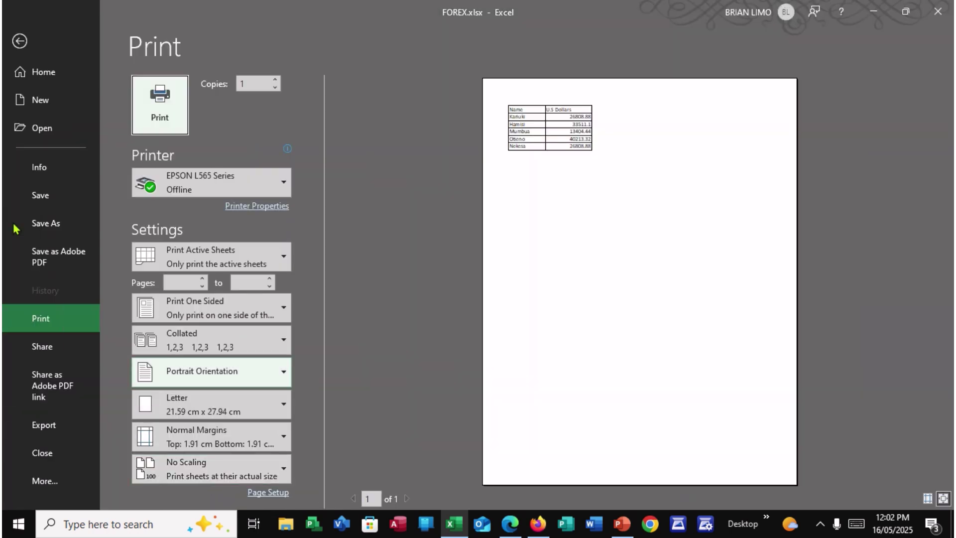
left_click(20, 42)
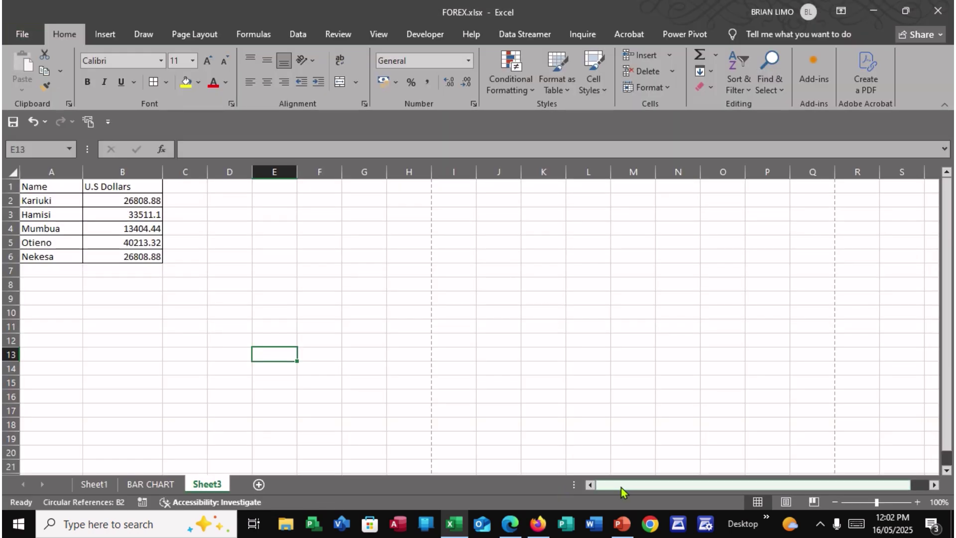